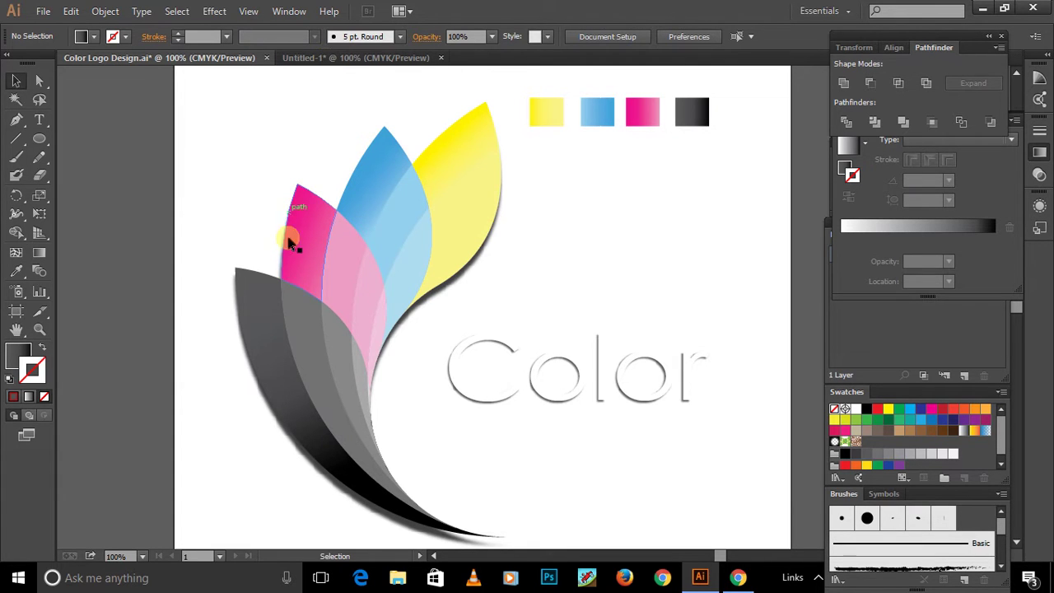
# Nudge the finished logo group slightly left and down, then deselect it
pyautogui.moveTo(352, 300); pyautogui.dragTo(371, 275)
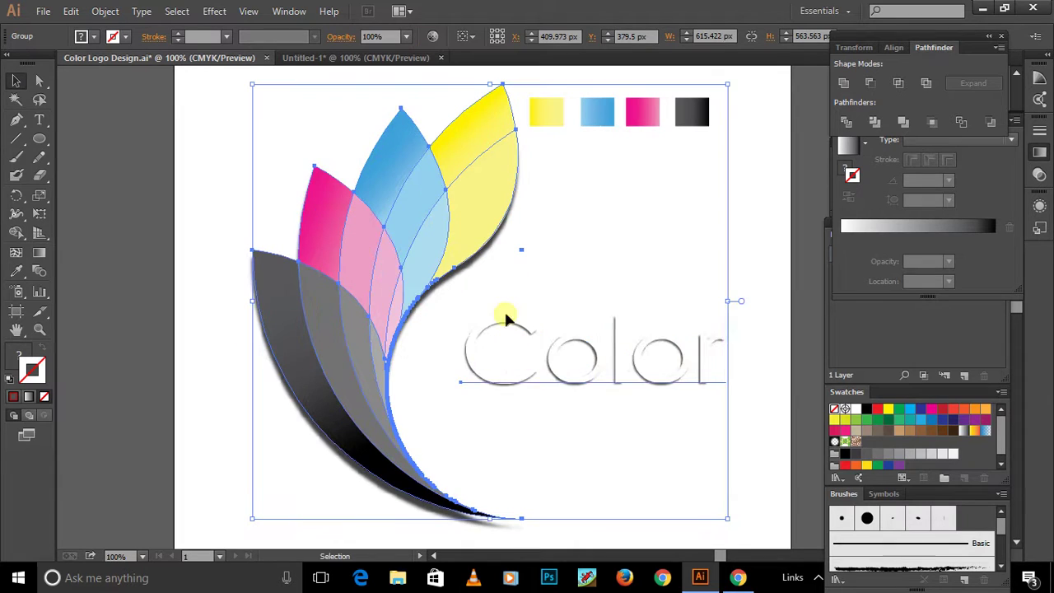
pyautogui.moveTo(434, 247); pyautogui.dragTo(410, 258)
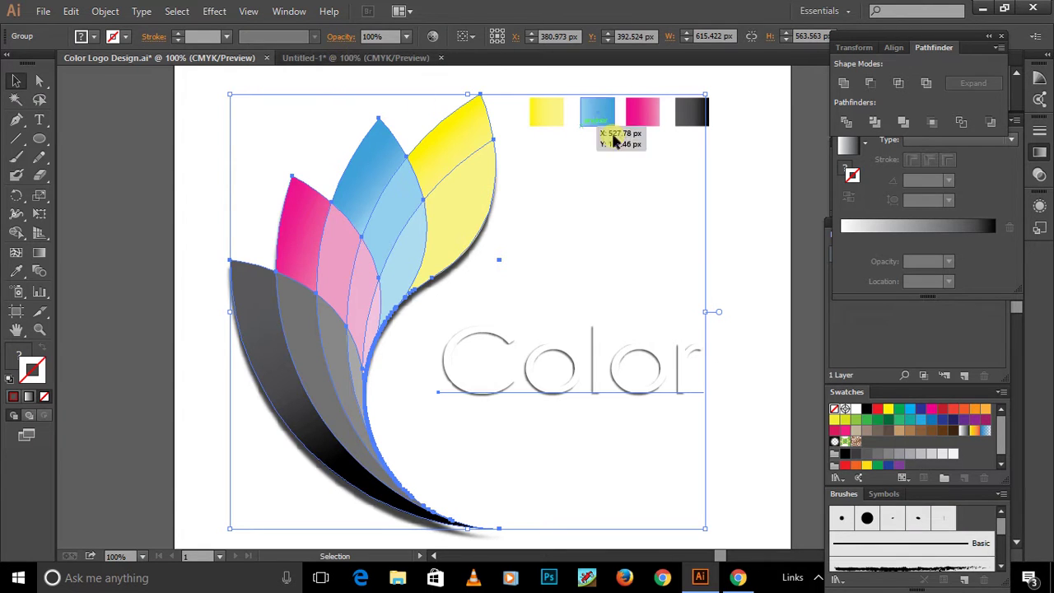
pyautogui.click(749, 203)
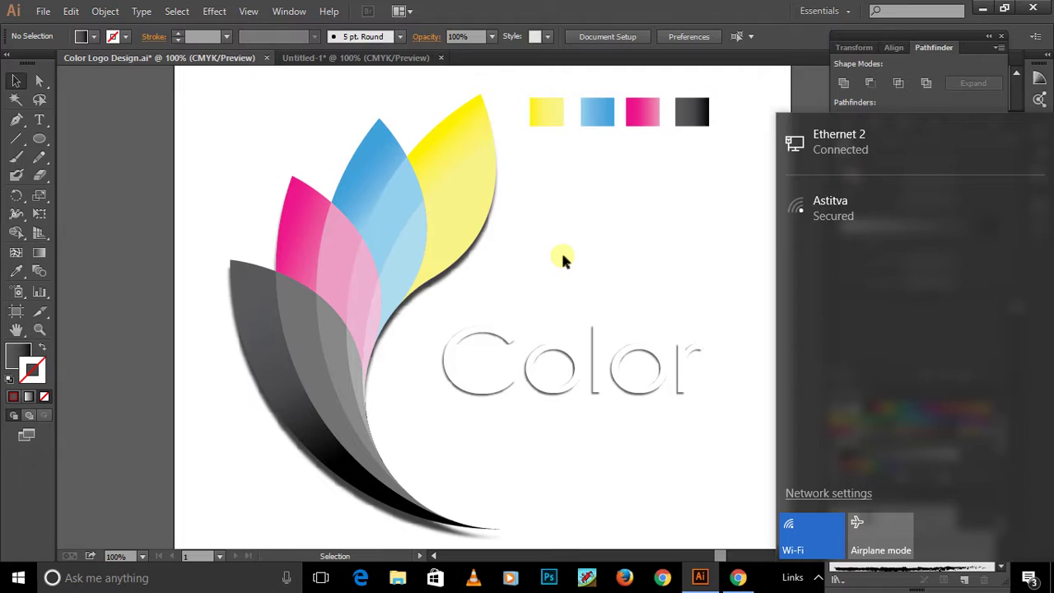
pyautogui.click(812, 574)
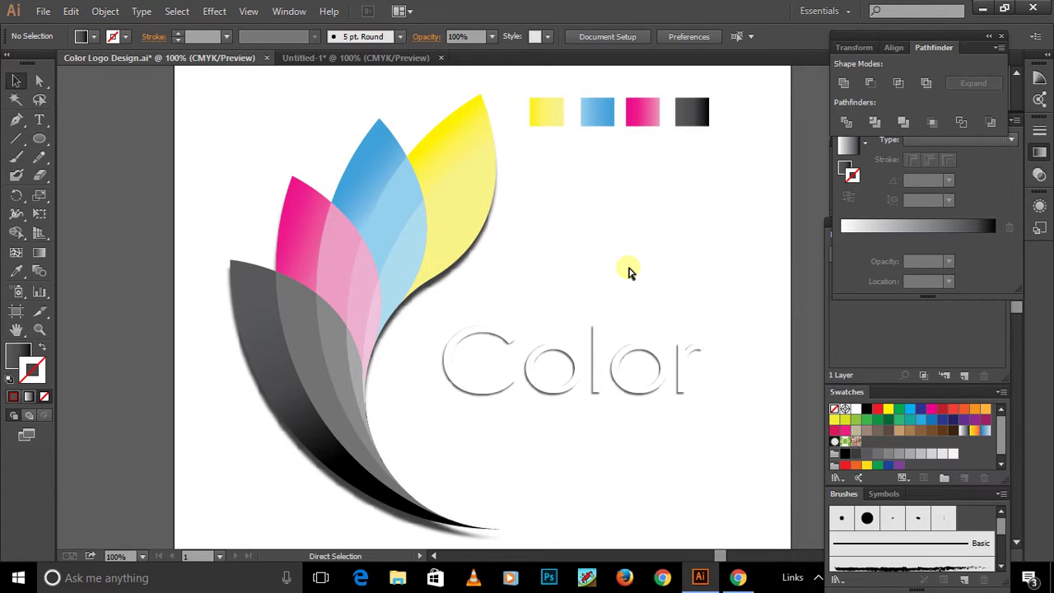
# Check the artwork in Outline view, return to Preview, and switch to Untitled-1
pyautogui.hotkey('ctrl', 'y')
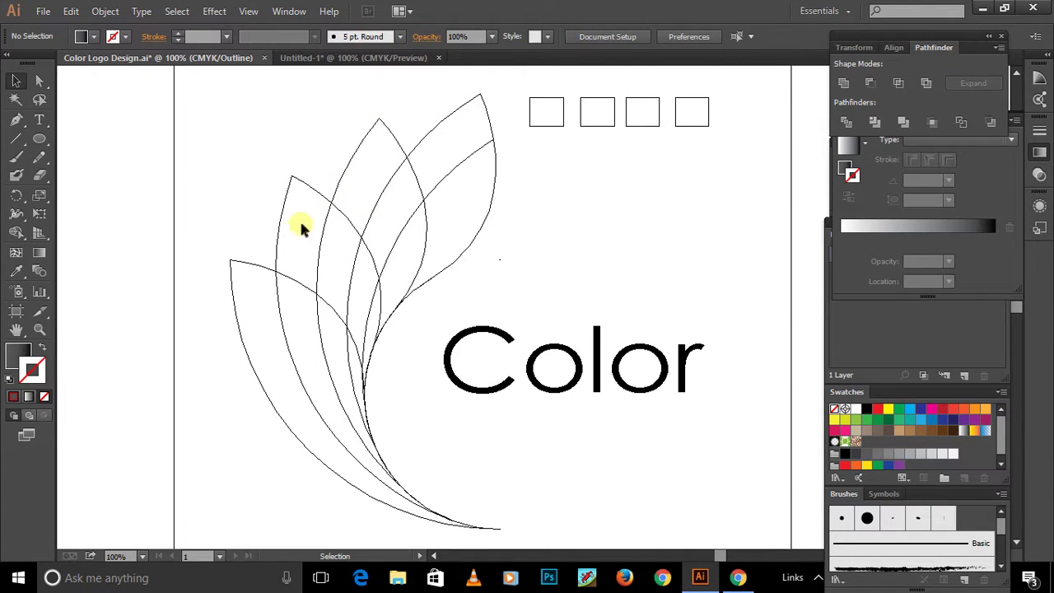
pyautogui.click(683, 346)
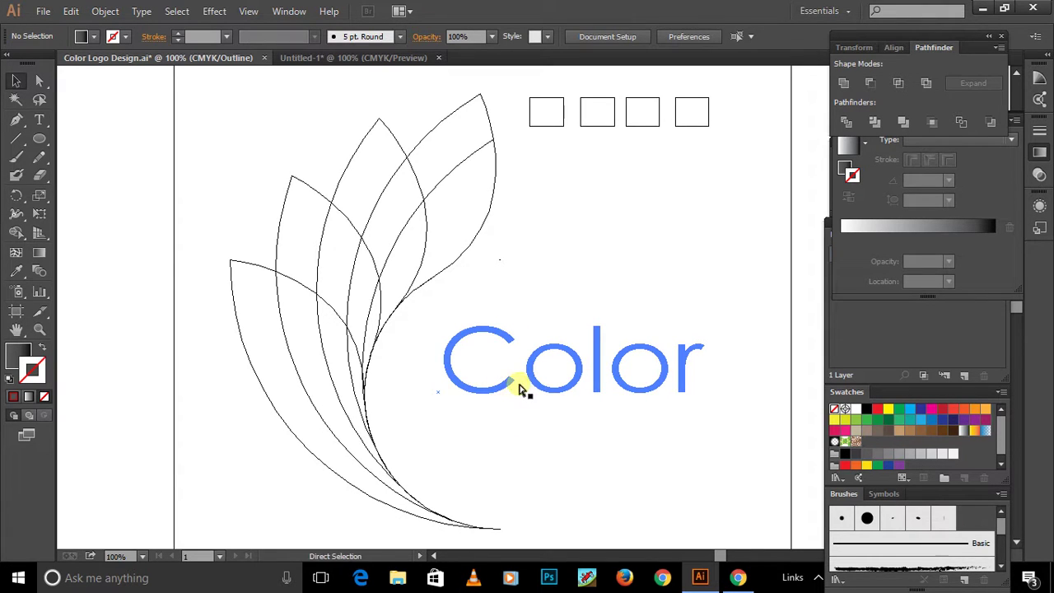
pyautogui.hotkey('ctrl', 'y')
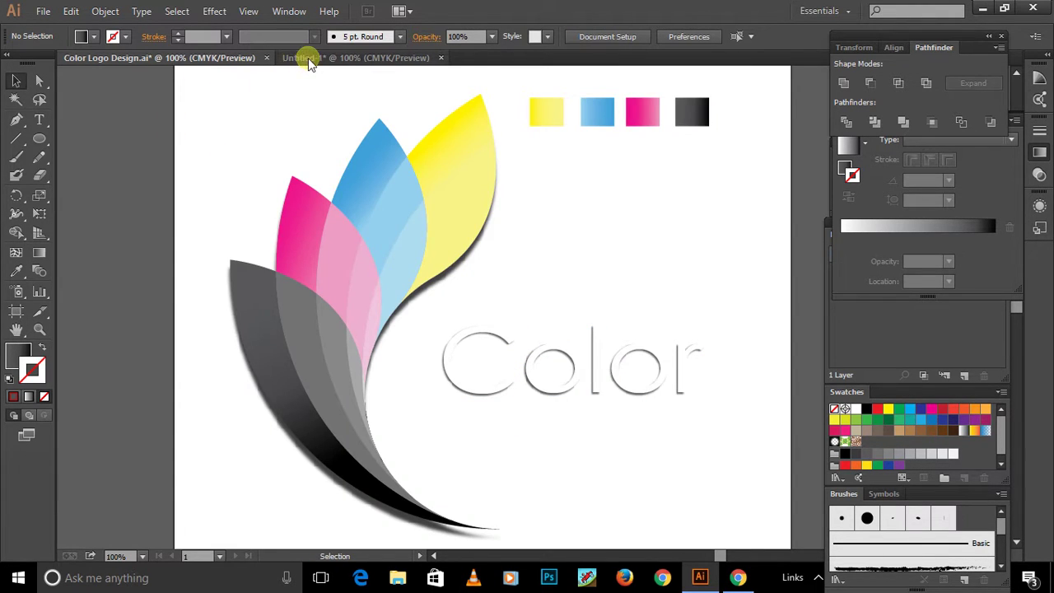
pyautogui.click(307, 56)
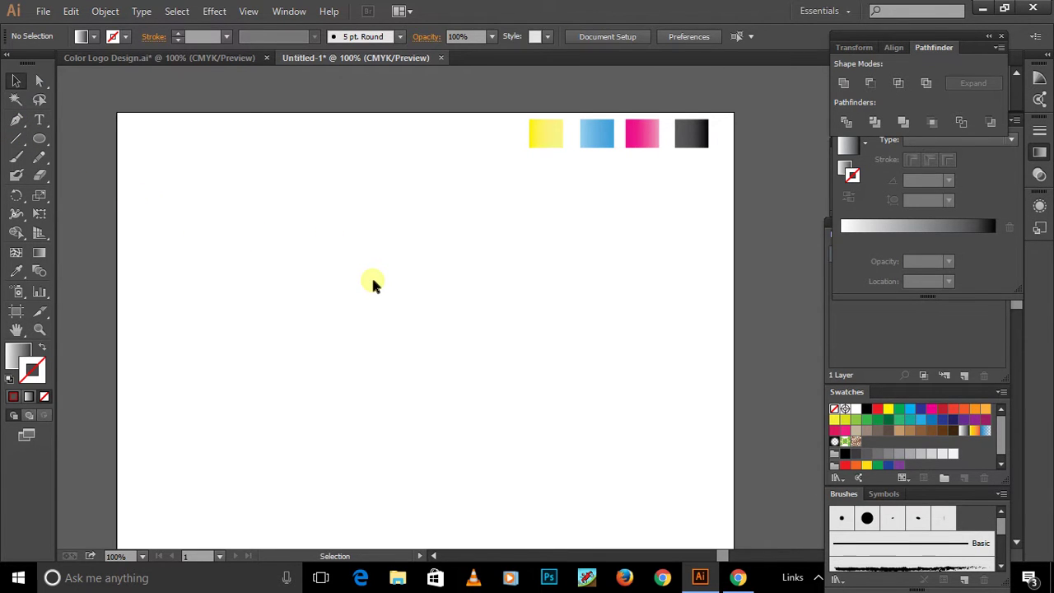
# Draw a 200 × 200 px gray gradient circle on the Untitled-1 artboard
pyautogui.scroll(-1, 372, 283)
pyautogui.scroll(-1, 372, 283)
pyautogui.scroll(-1, 372, 283)
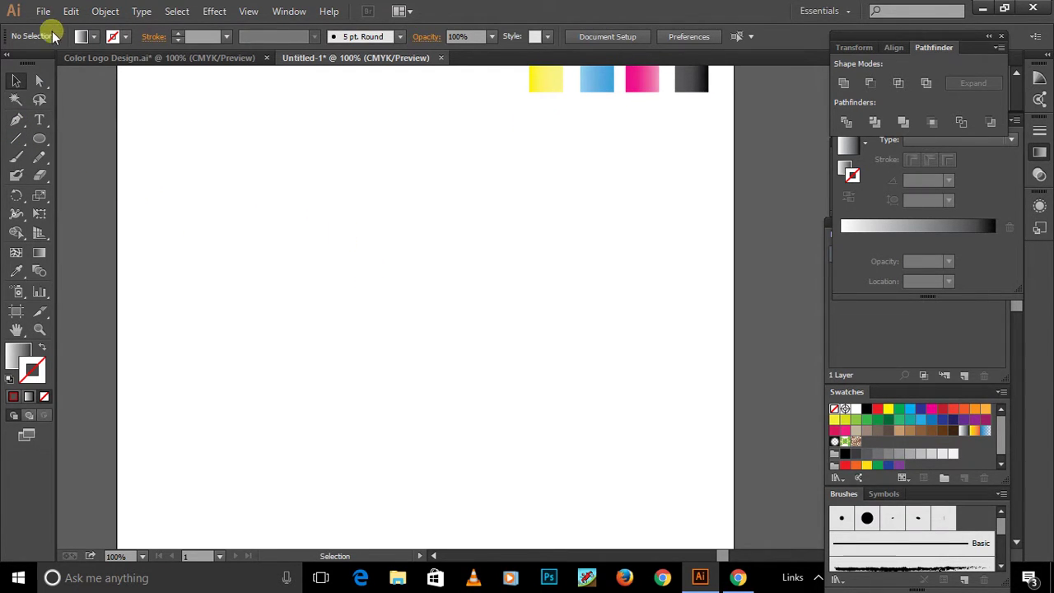
pyautogui.click(43, 10)
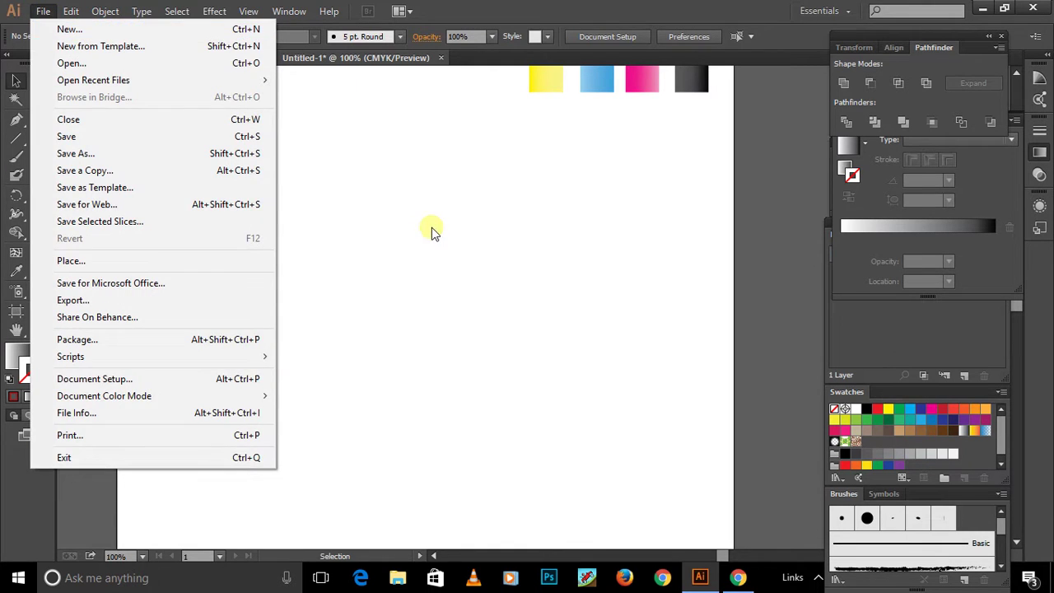
pyautogui.click(432, 228)
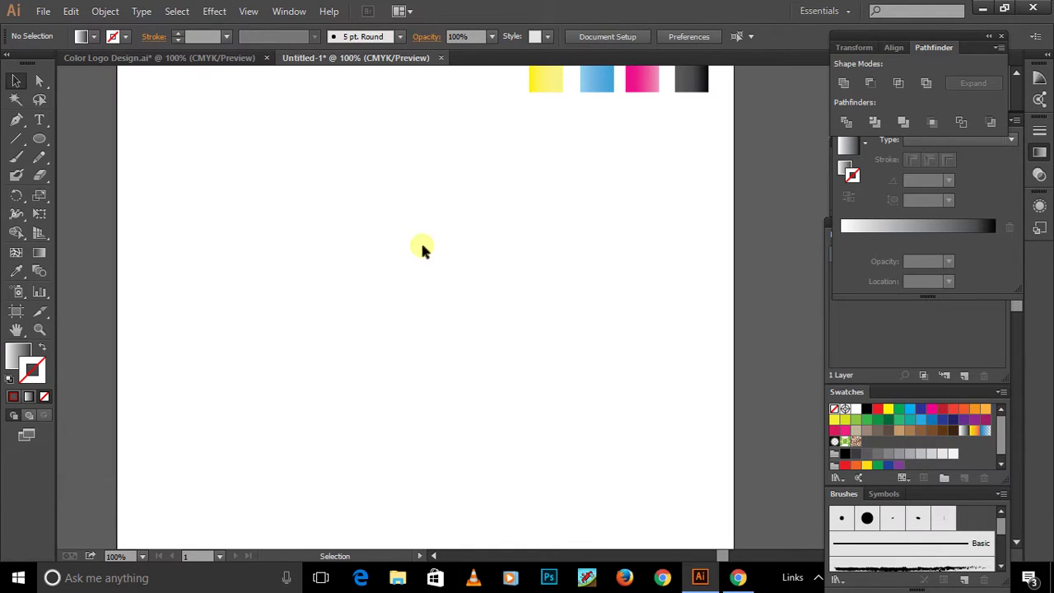
pyautogui.click(39, 138)
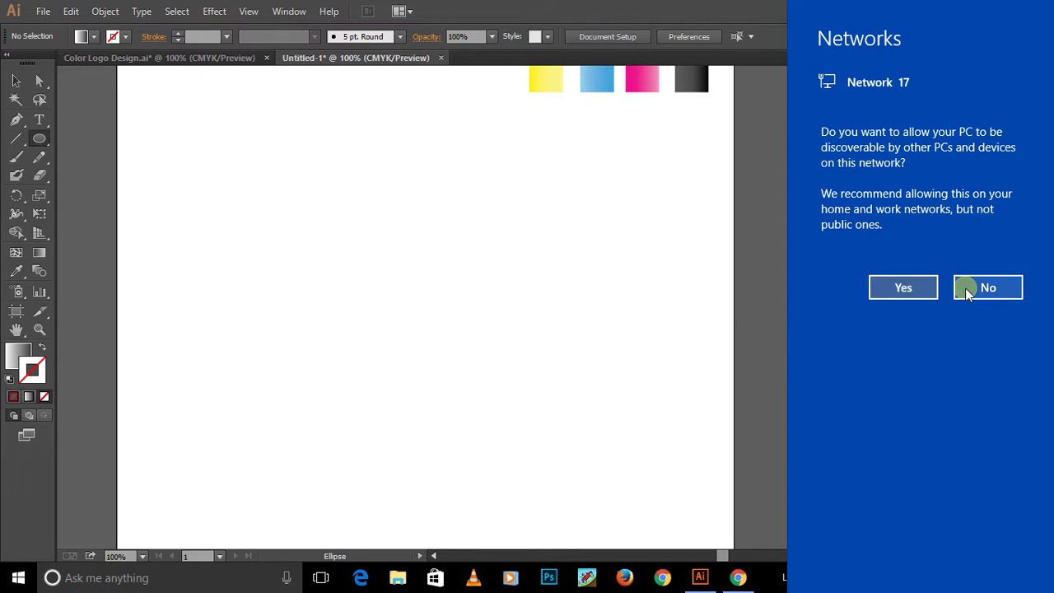
pyautogui.click(759, 224)
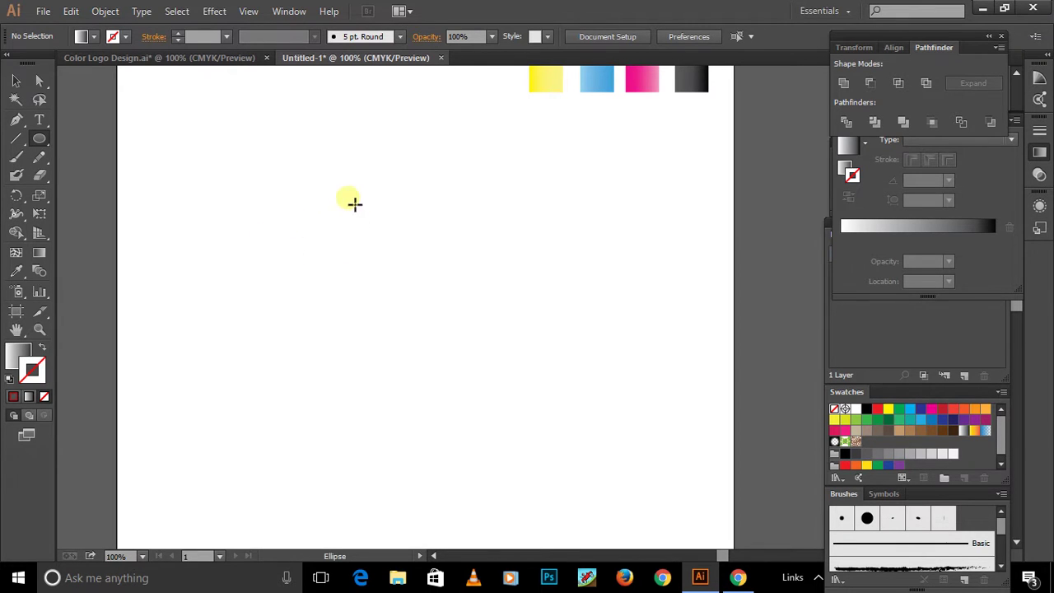
pyautogui.click(364, 265)
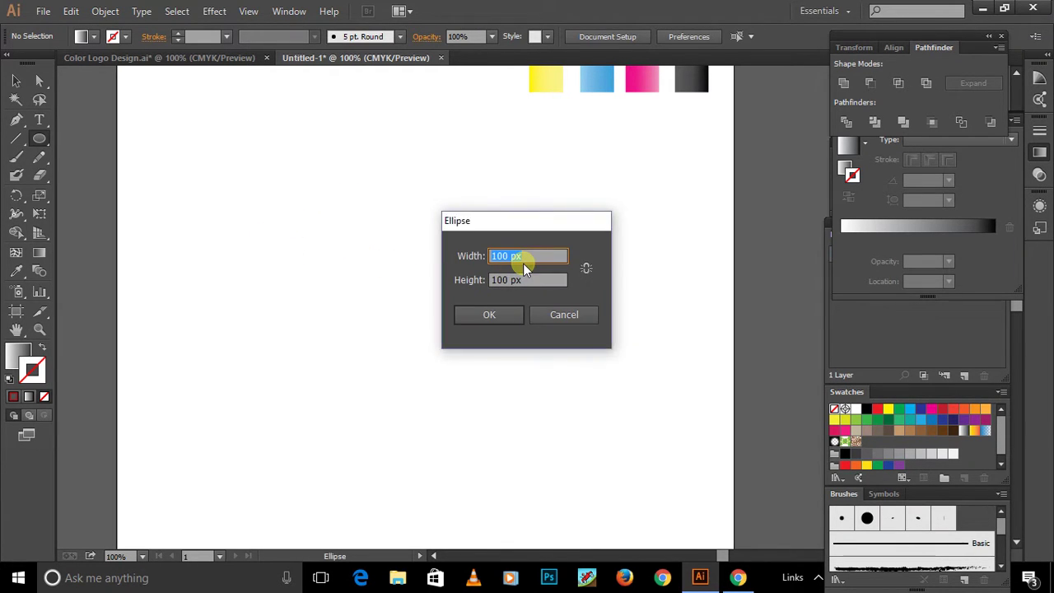
pyautogui.write('200')
pyautogui.press('Tab')
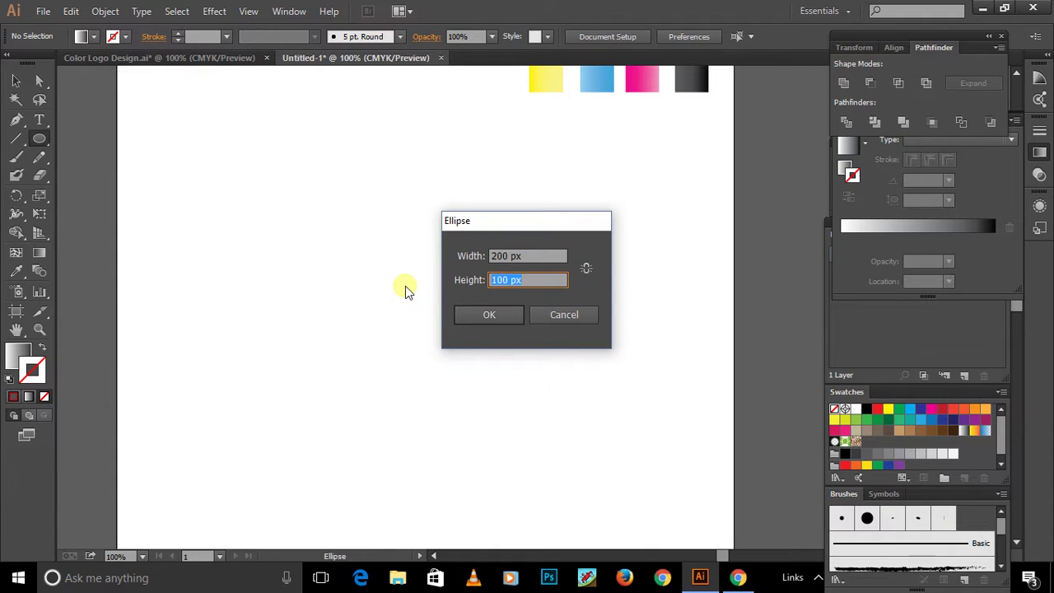
pyautogui.write('200')
pyautogui.click(501, 315)
pyautogui.click(16, 80)
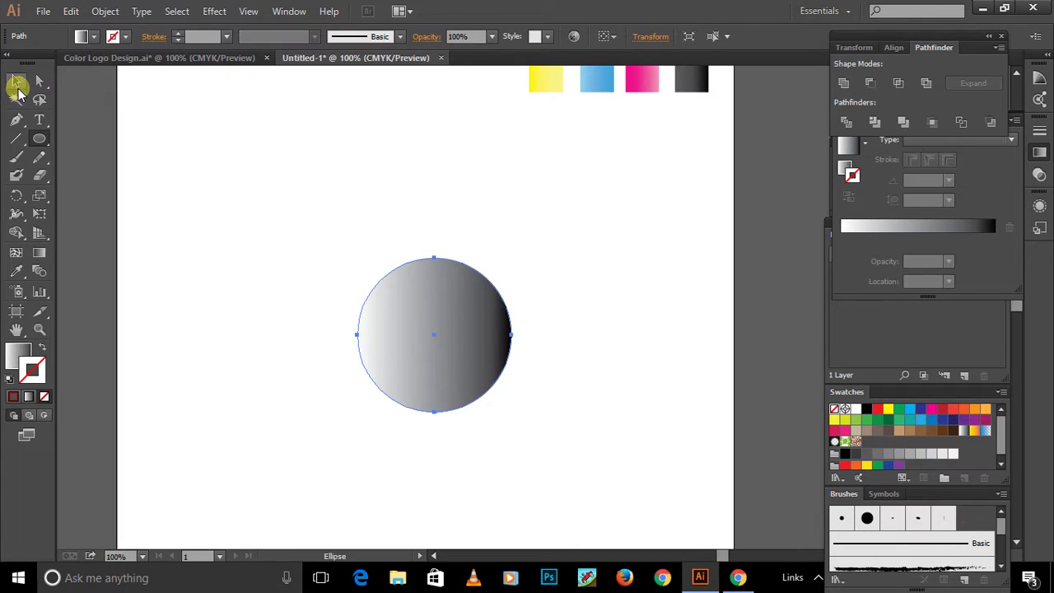
# Create a second gradient circle sized 100 × 100 px
pyautogui.click(283, 346)
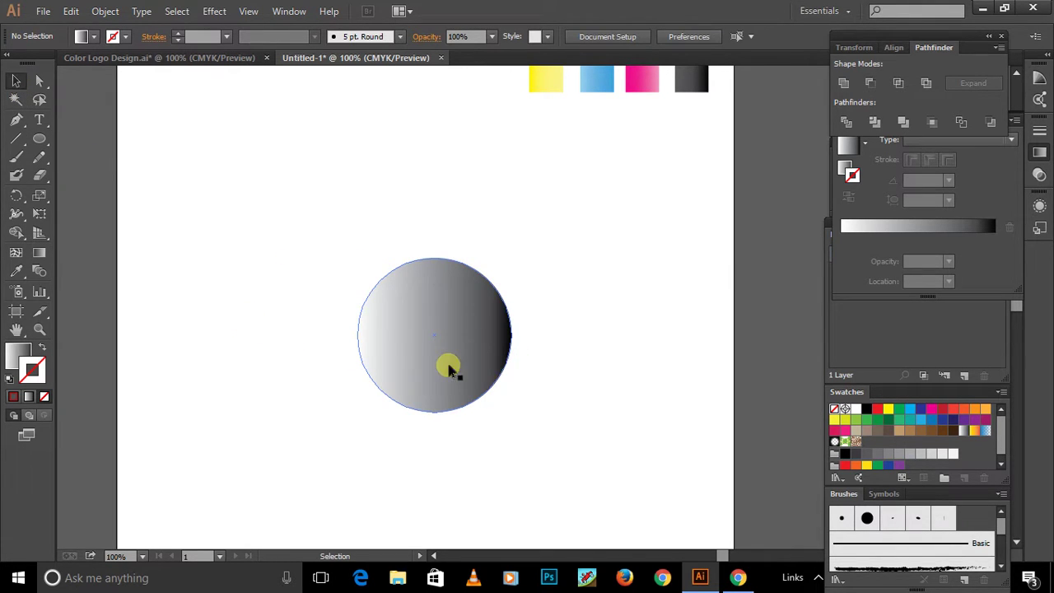
pyautogui.click(41, 139)
pyautogui.click(303, 216)
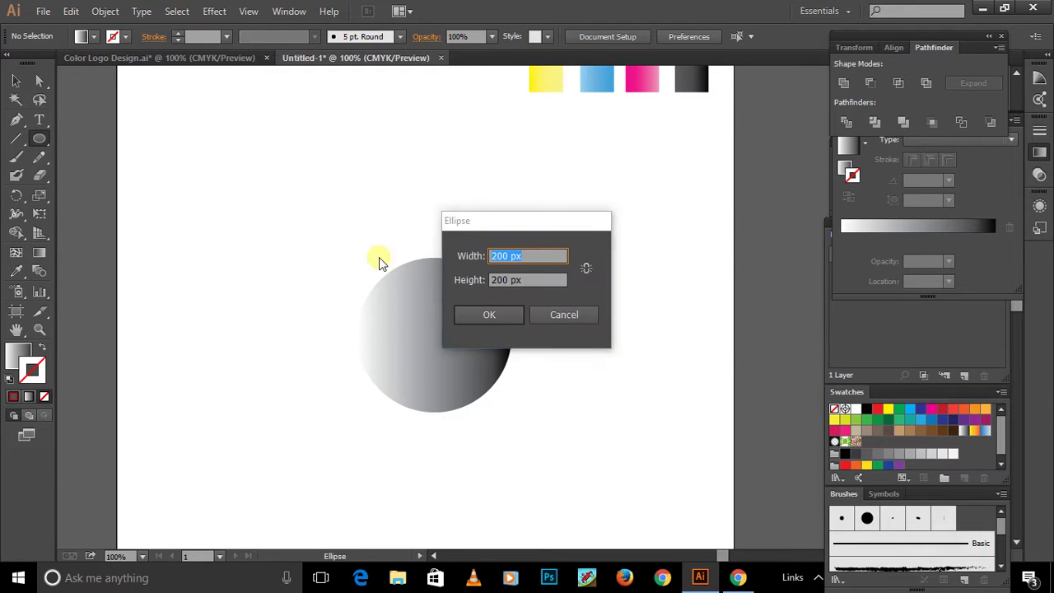
pyautogui.write('100')
pyautogui.press('Tab')
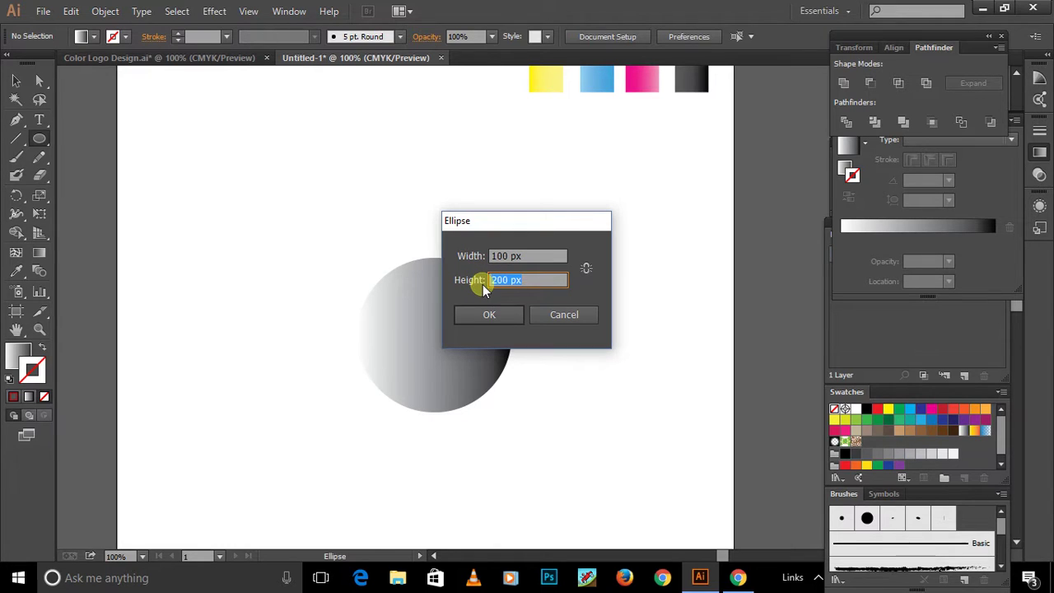
pyautogui.write('100')
pyautogui.click(500, 314)
pyautogui.click(16, 81)
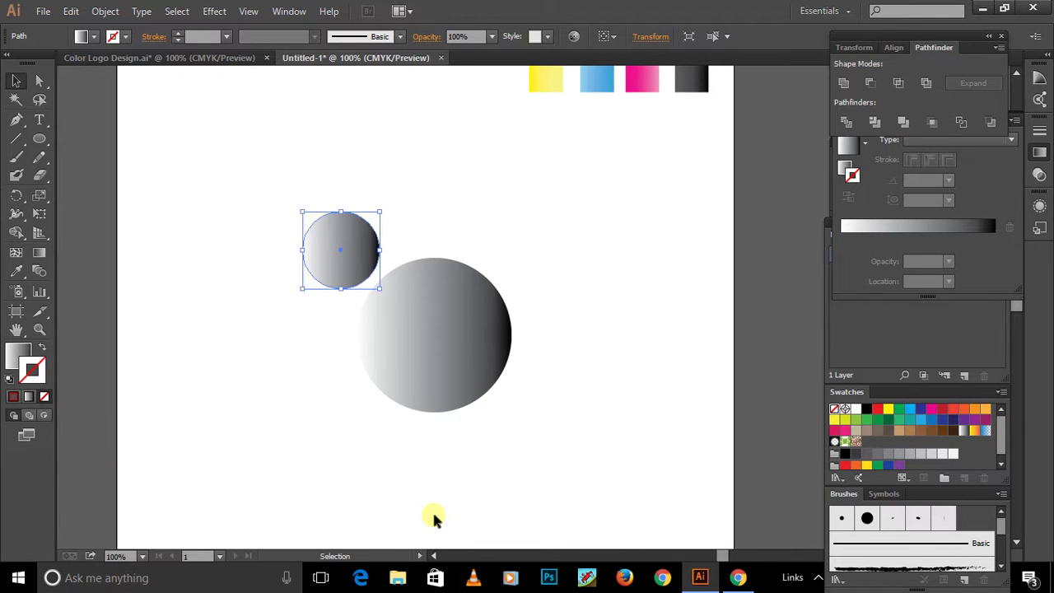
# Move the 100 px circle inside the large circle, resting against its bottom edge
pyautogui.moveTo(352, 254); pyautogui.dragTo(452, 333)
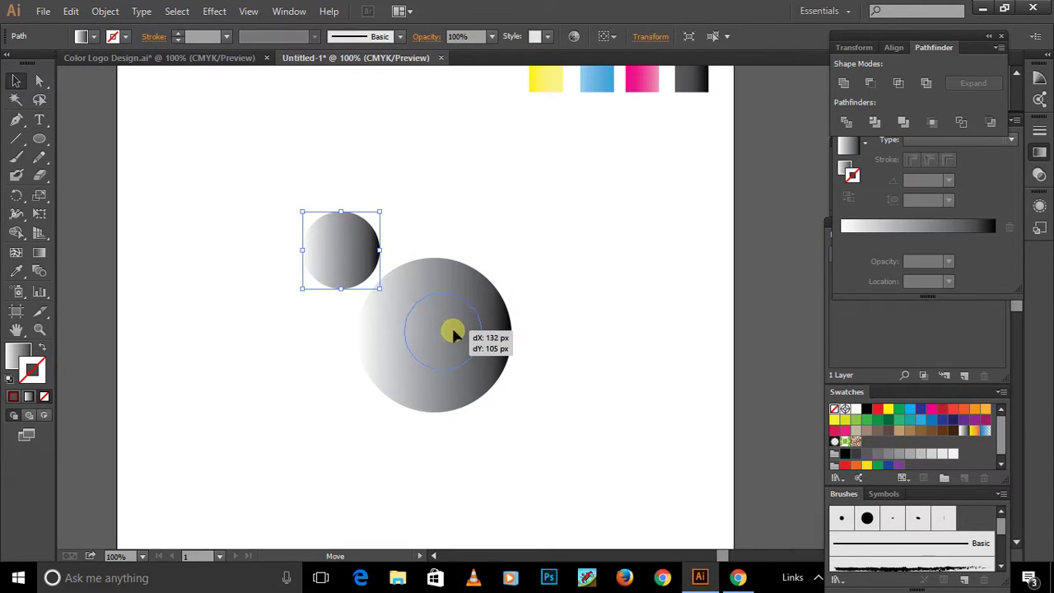
pyautogui.moveTo(453, 332); pyautogui.dragTo(455, 362)
pyautogui.click(587, 350)
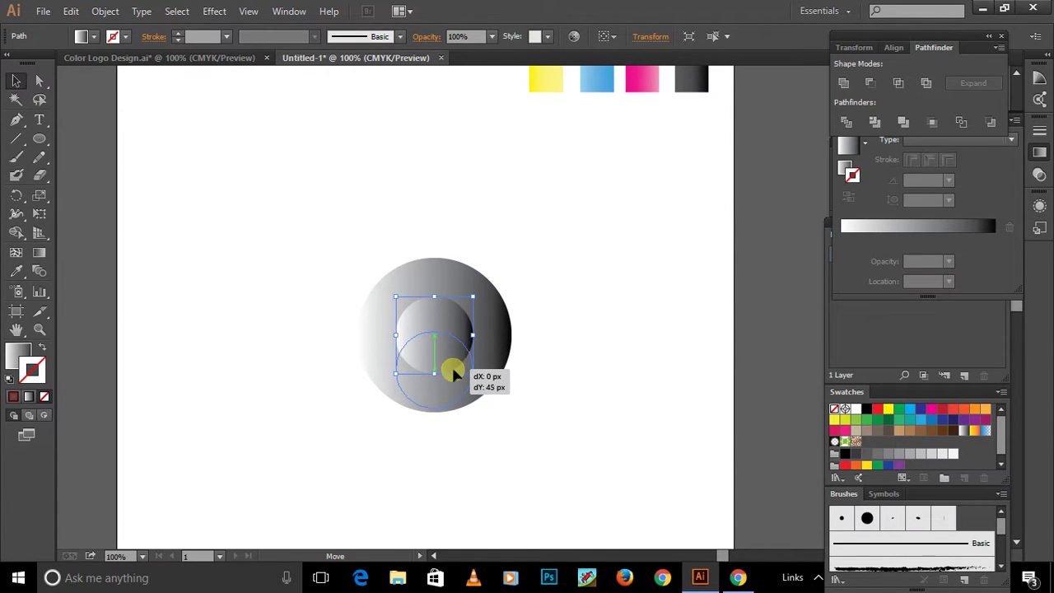
pyautogui.moveTo(455, 362); pyautogui.dragTo(474, 372)
# Draw a horizontal line across the large circle's middle with a red stroke
pyautogui.click(568, 346)
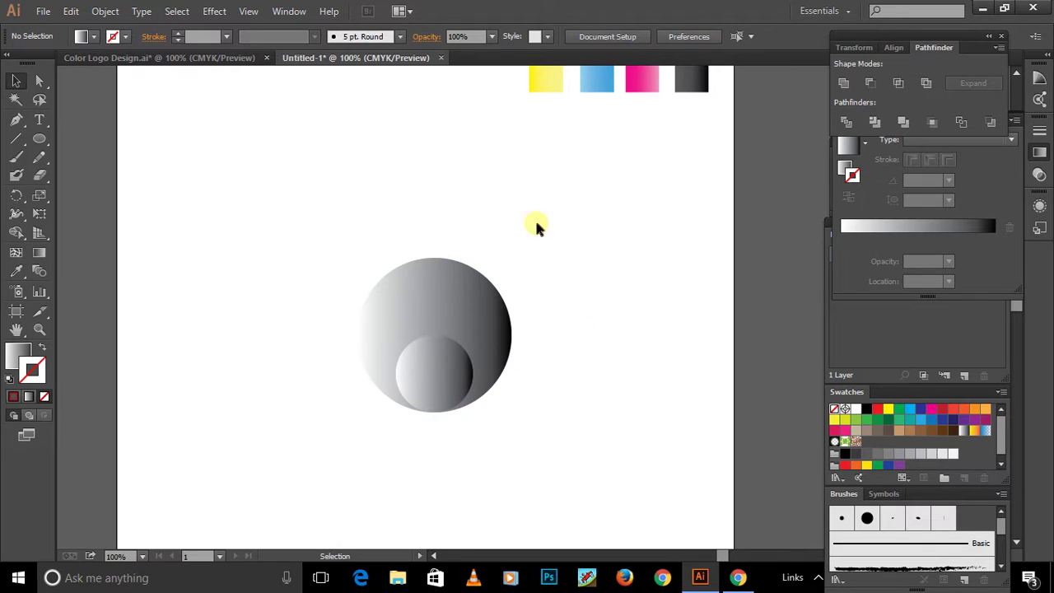
pyautogui.click(442, 364)
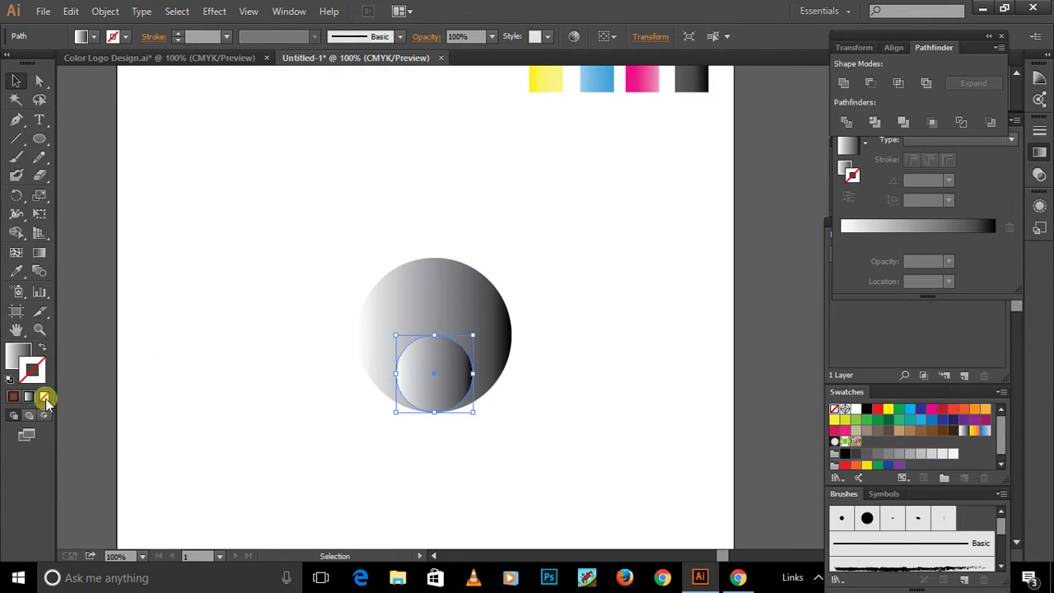
pyautogui.click(190, 335)
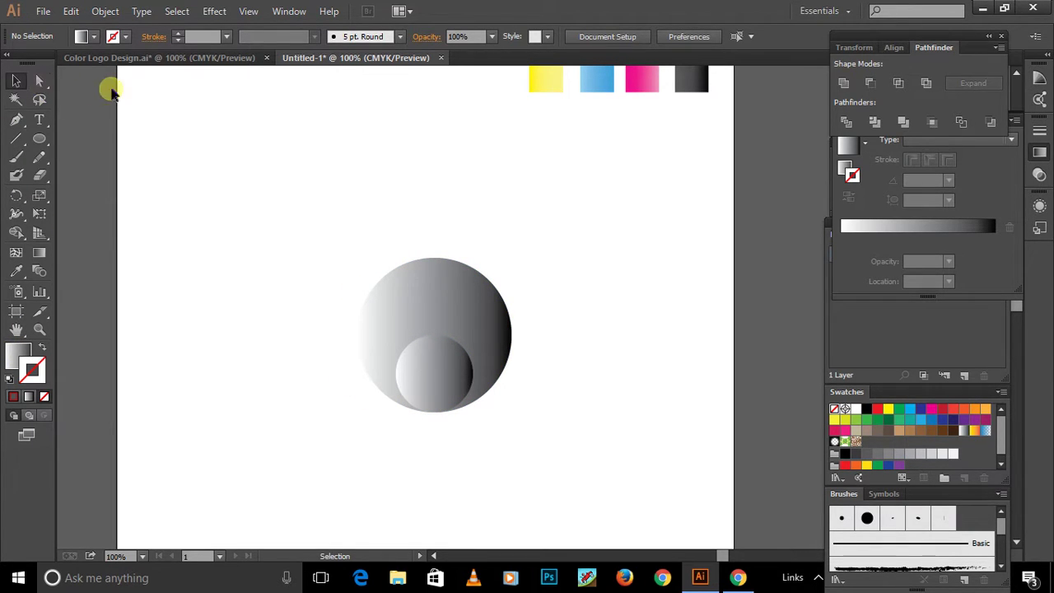
pyautogui.click(18, 143)
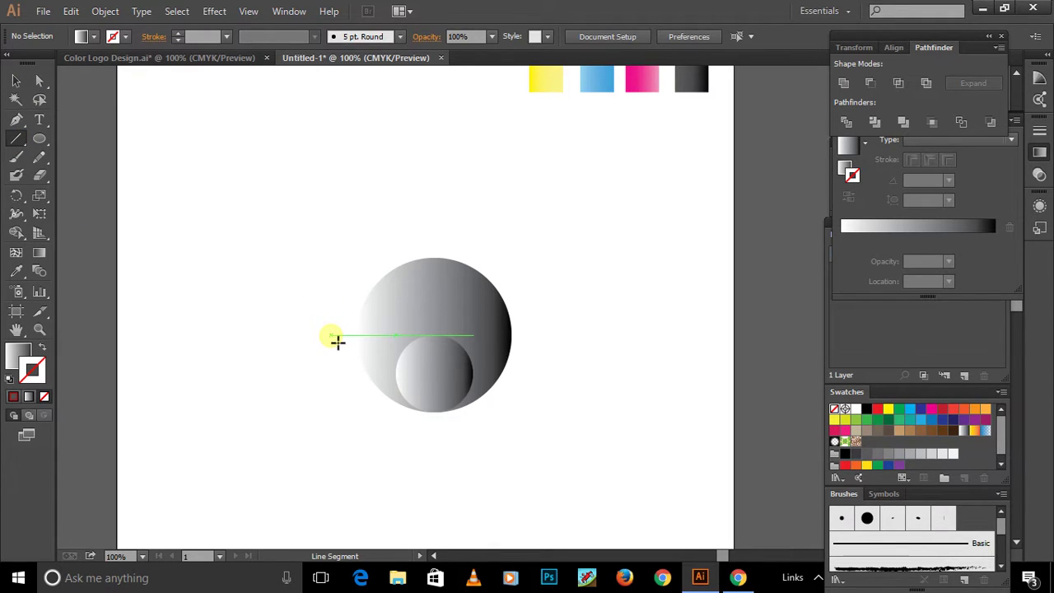
pyautogui.moveTo(337, 341); pyautogui.dragTo(559, 347)
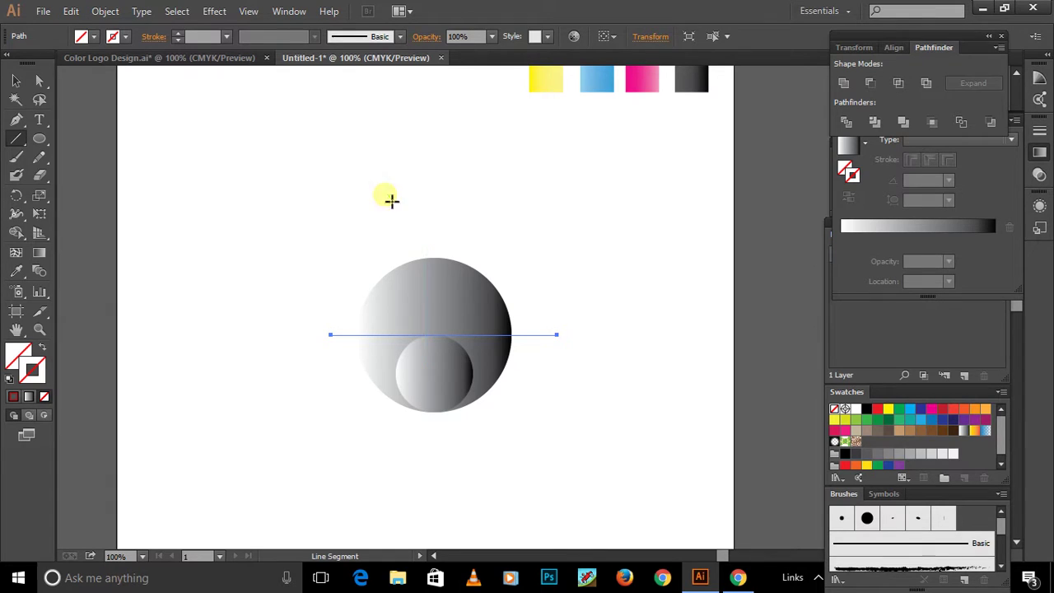
pyautogui.click(39, 368)
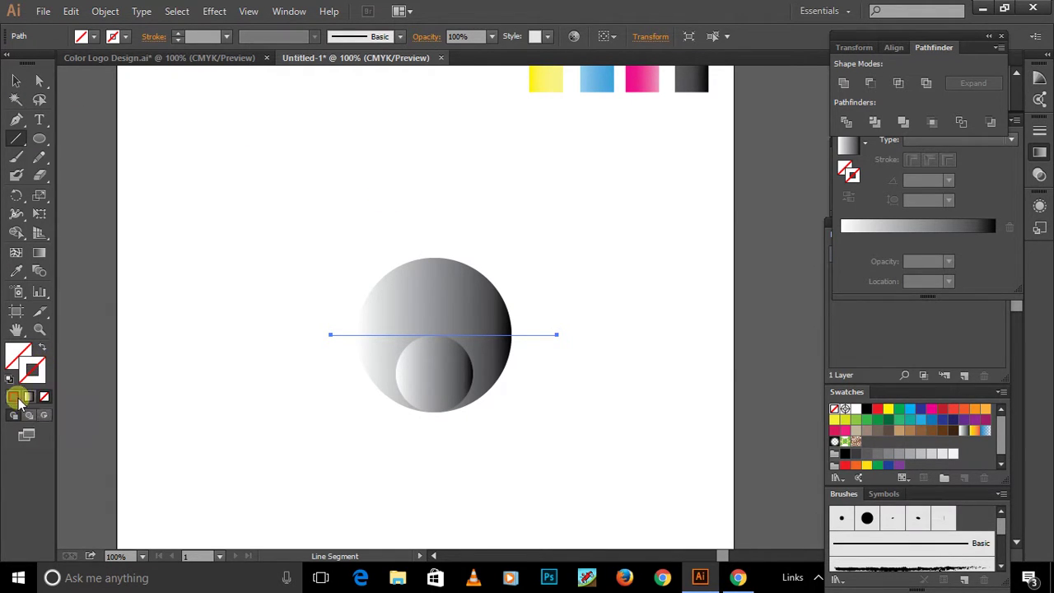
pyautogui.click(14, 396)
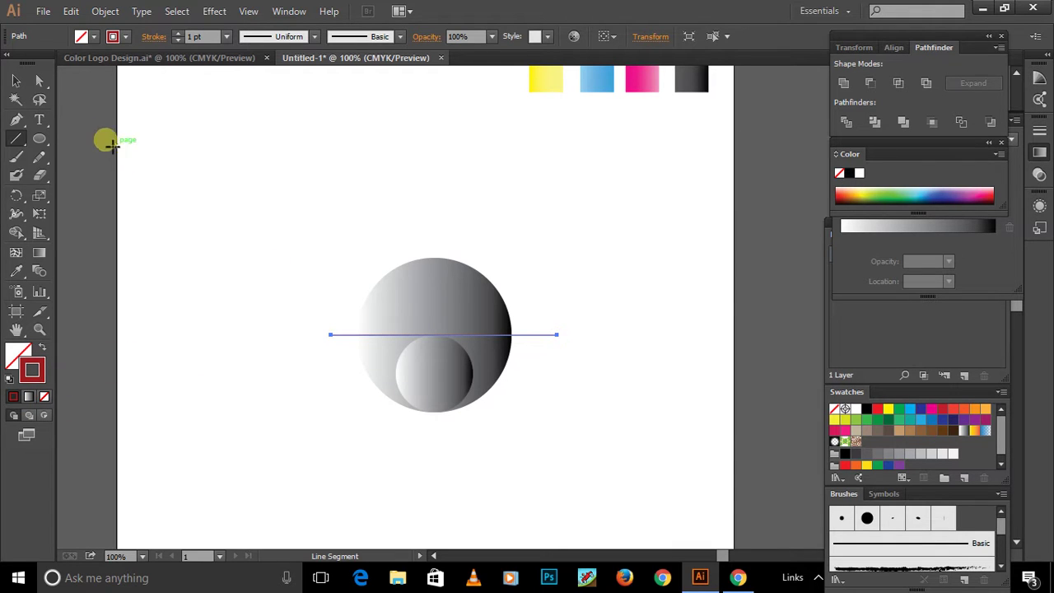
pyautogui.click(16, 80)
pyautogui.click(227, 193)
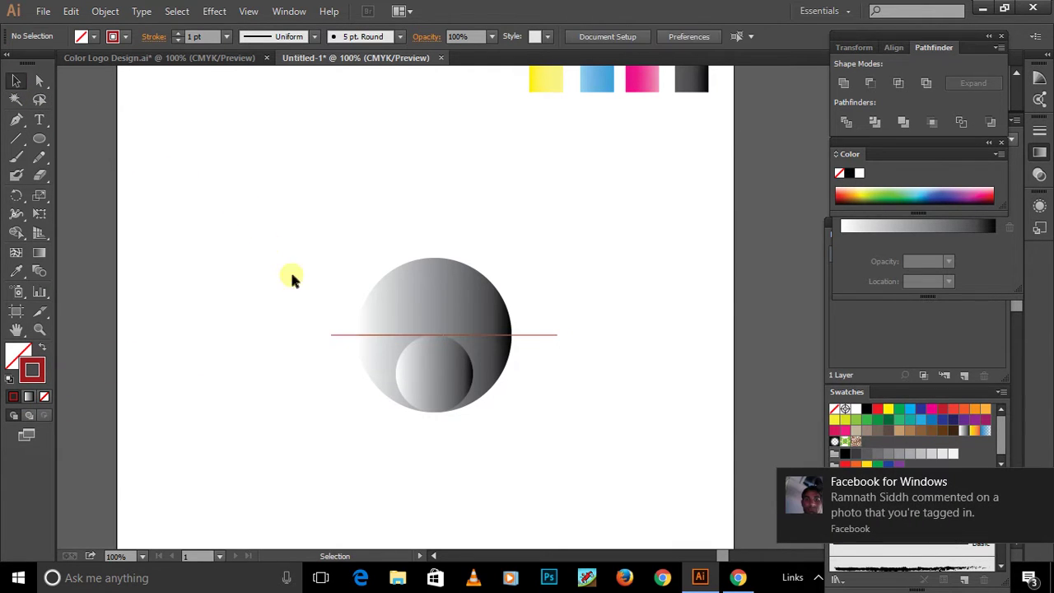
pyautogui.click(1039, 481)
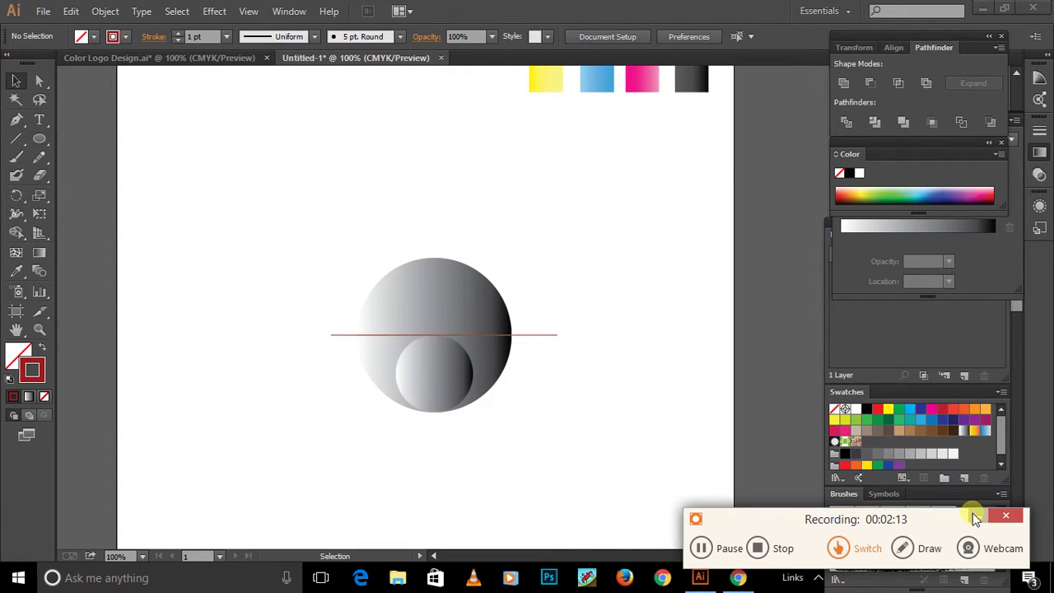
pyautogui.click(16, 138)
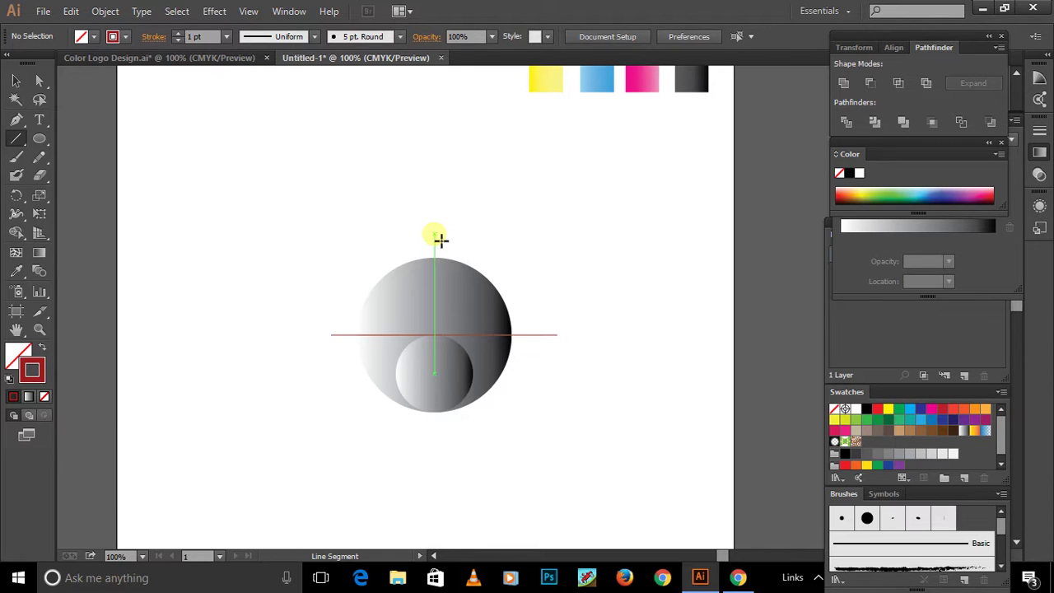
# Draw a vertical line from above to below the circle, crossing the horizontal line
pyautogui.moveTo(441, 240); pyautogui.dragTo(434, 447)
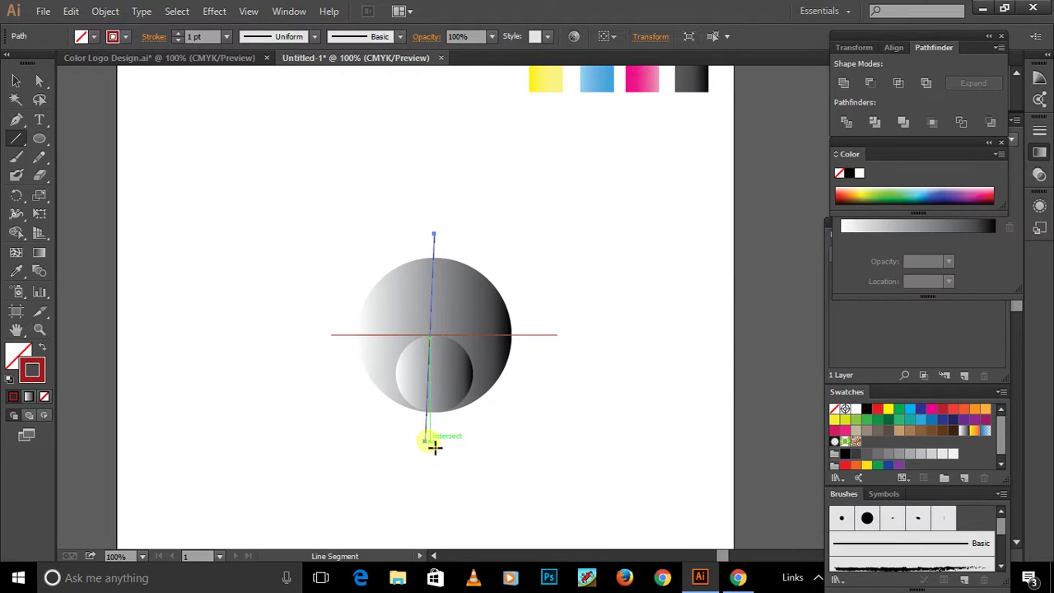
pyautogui.hotkey('ctrl', 'z')
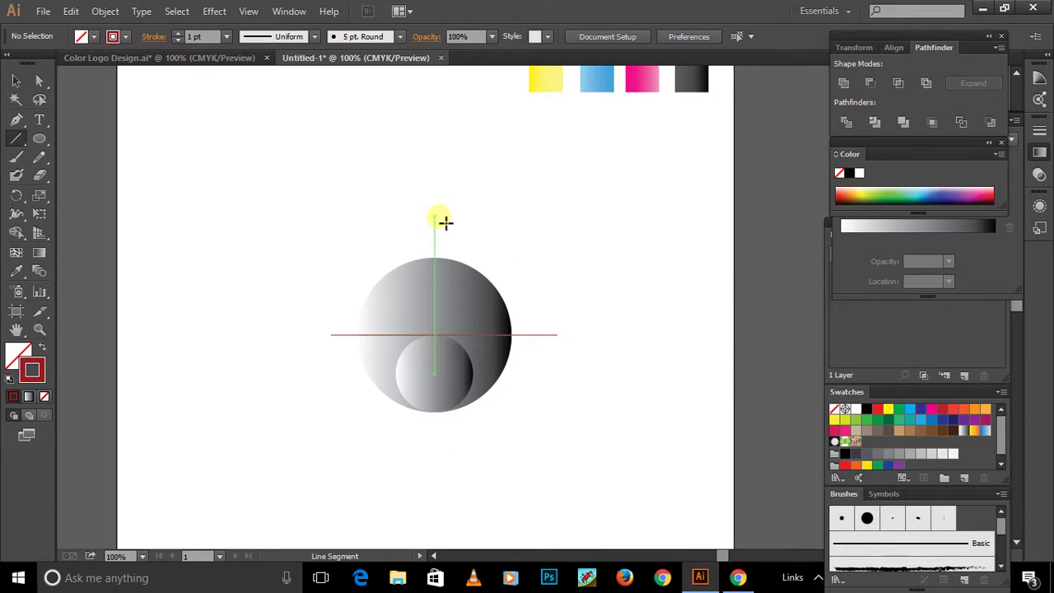
pyautogui.moveTo(435, 219); pyautogui.dragTo(434, 455)
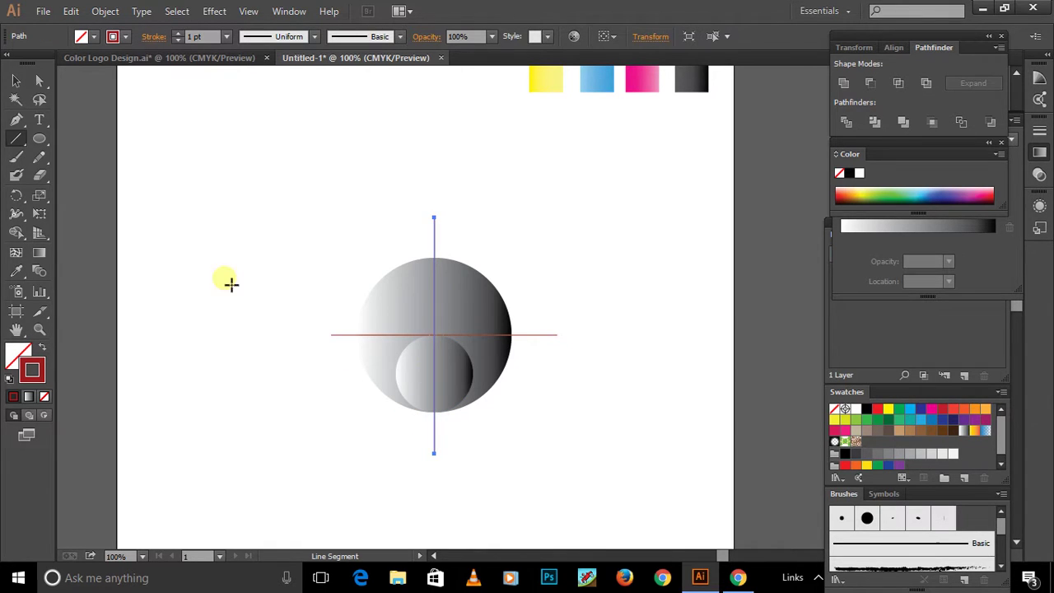
pyautogui.click(15, 79)
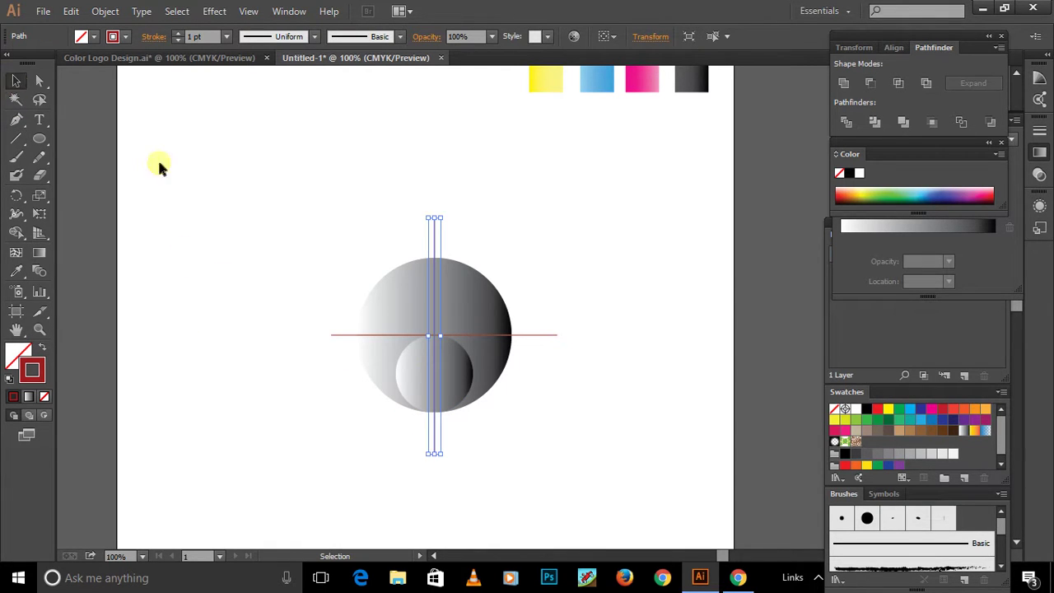
pyautogui.click(241, 212)
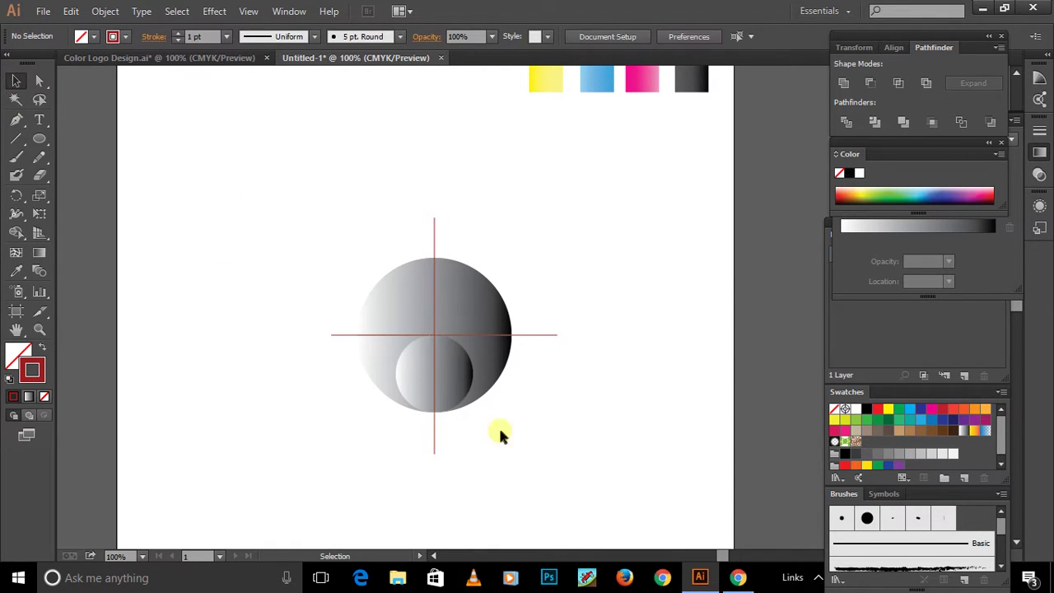
pyautogui.click(470, 372)
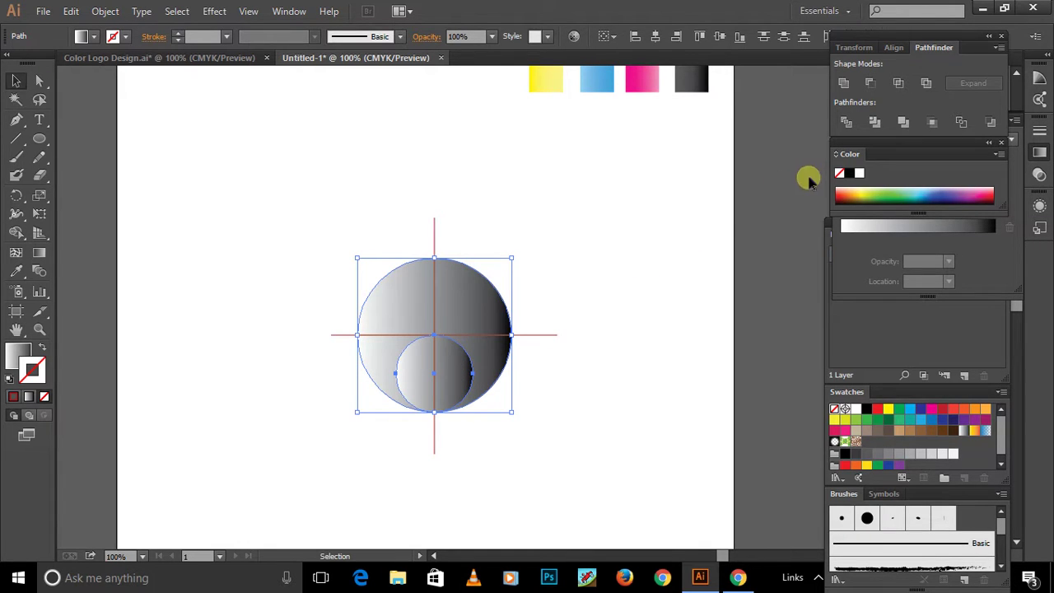
# Subtract the small circle from the large one with Pathfinder Minus Front
pyautogui.click(871, 84)
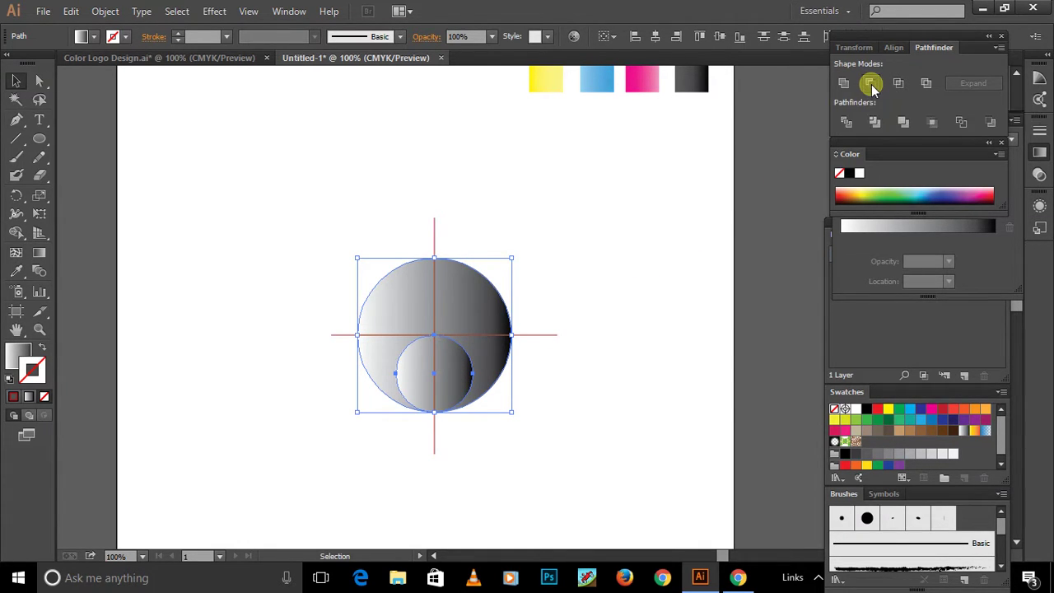
pyautogui.click(640, 327)
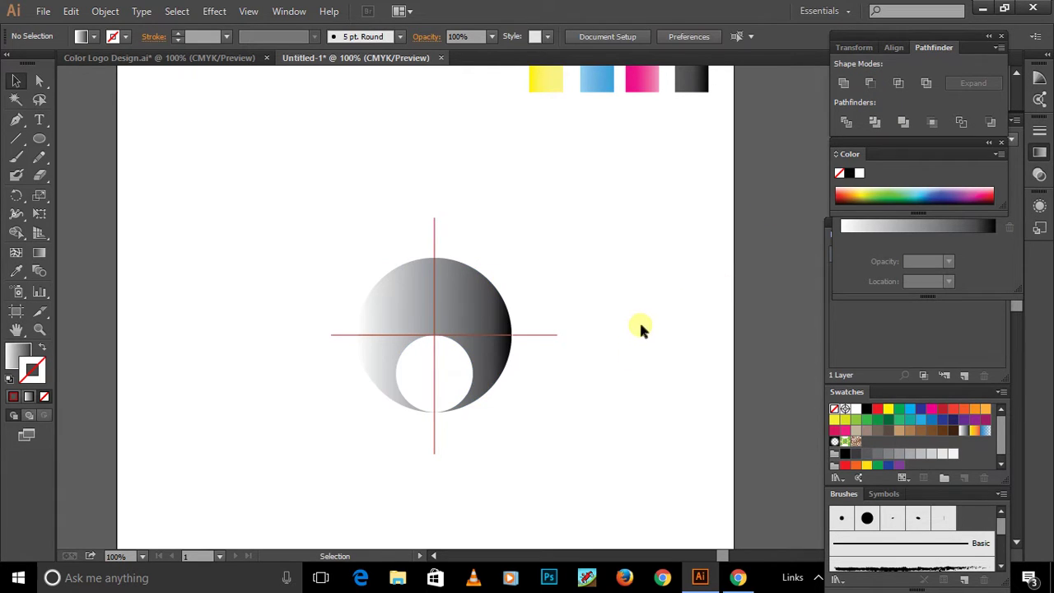
pyautogui.click(479, 362)
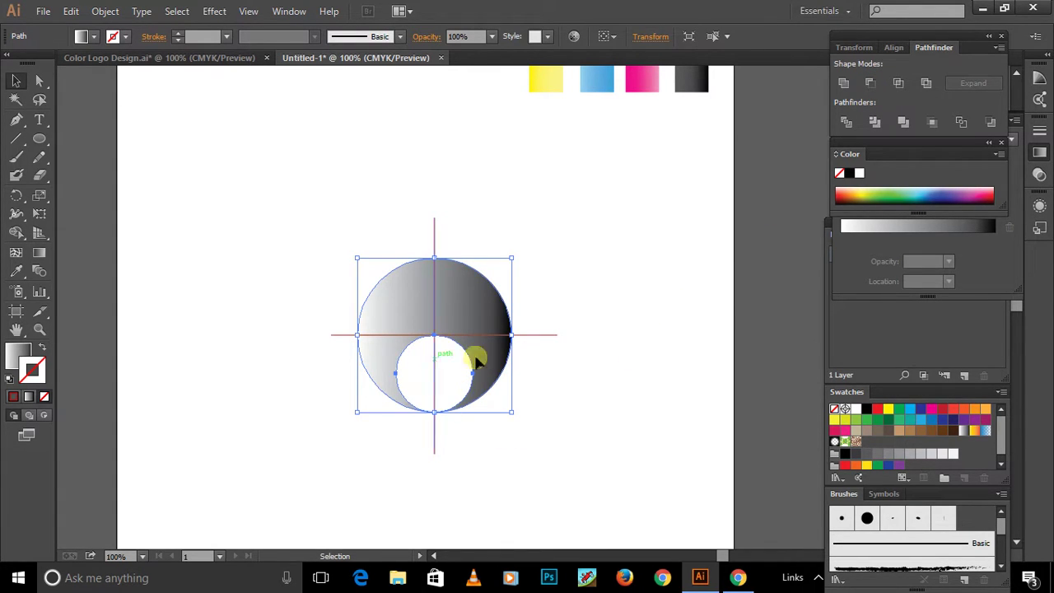
pyautogui.click(624, 420)
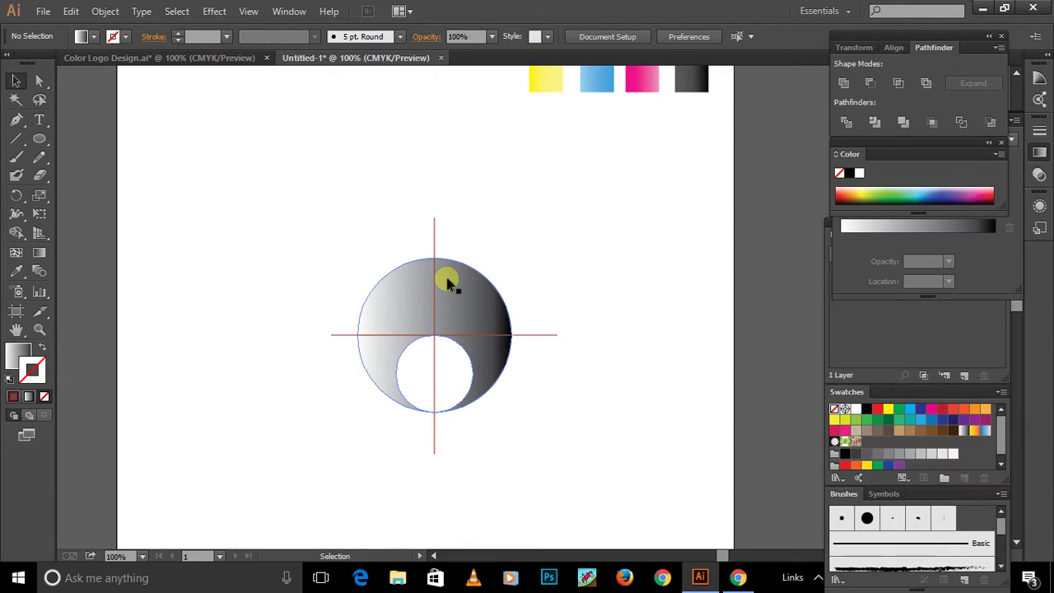
# Apply Divide Objects Below with the vertical line, then with the horizontal line
pyautogui.click(434, 224)
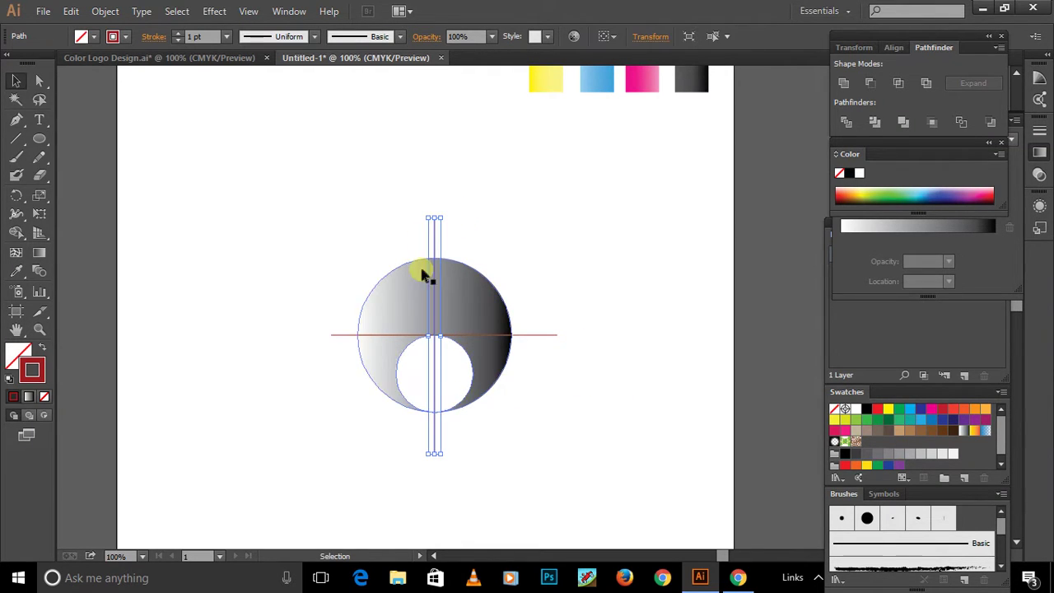
pyautogui.click(102, 13)
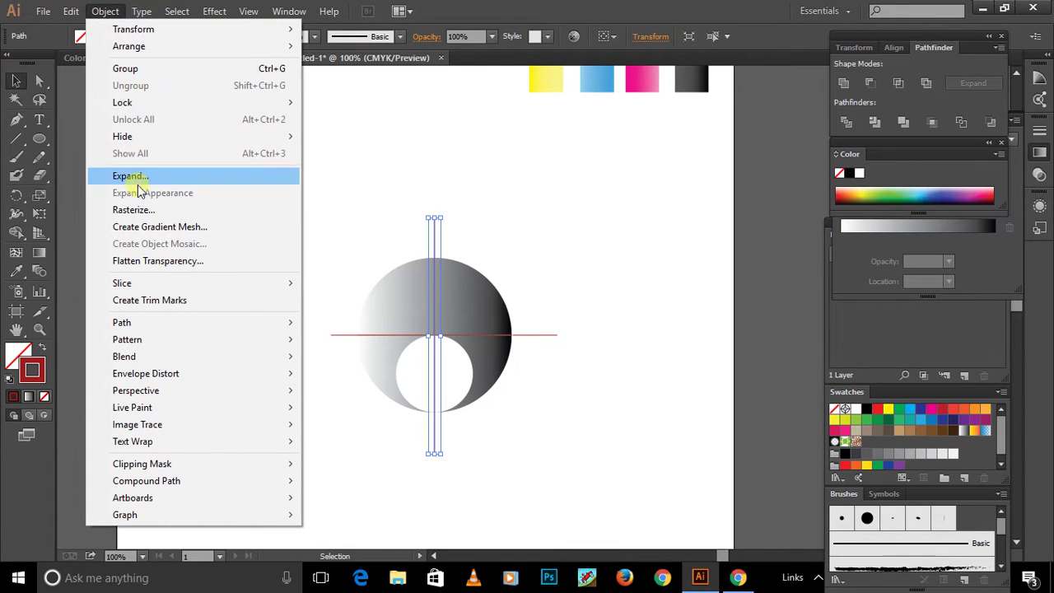
pyautogui.moveTo(122, 322)
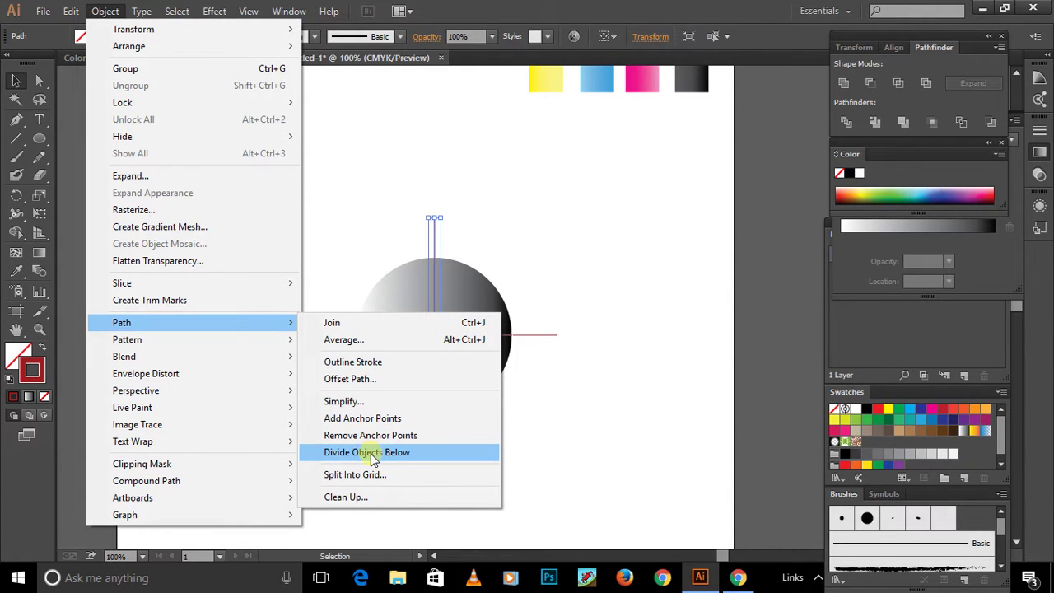
pyautogui.click(372, 455)
pyautogui.click(309, 369)
pyautogui.click(339, 334)
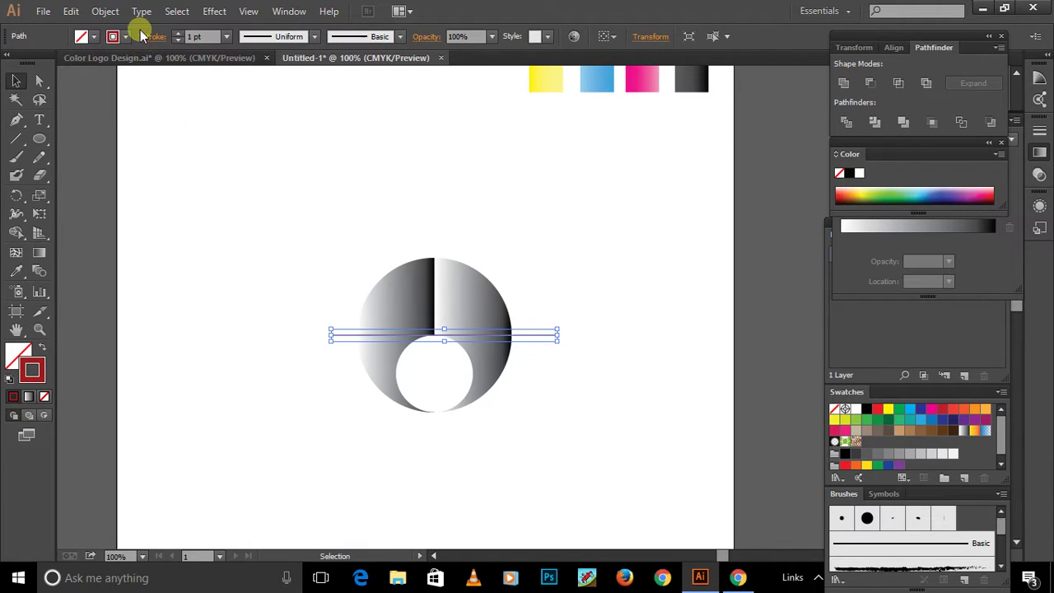
pyautogui.click(106, 11)
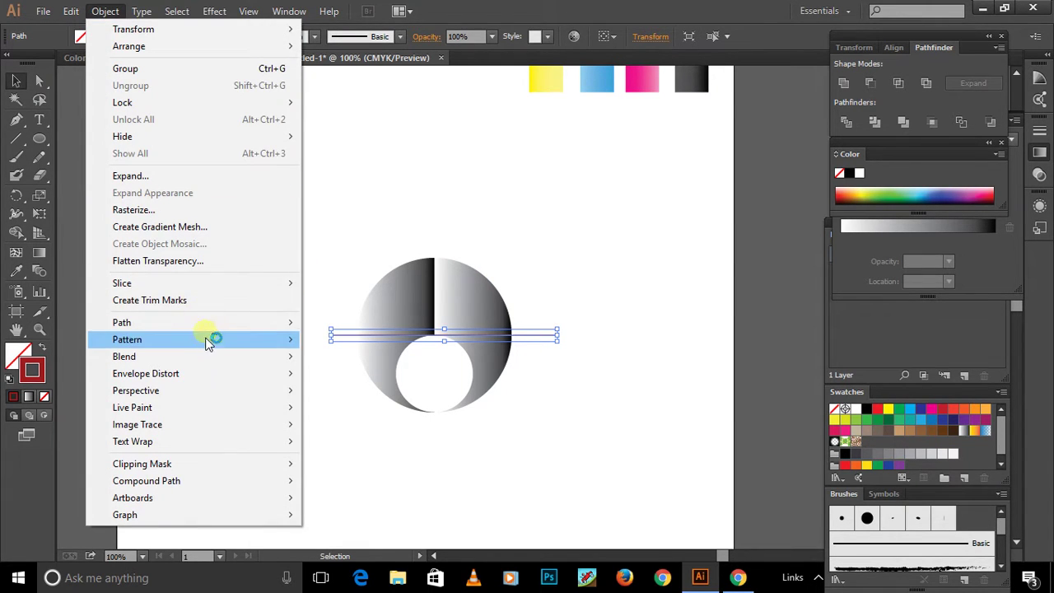
pyautogui.moveTo(122, 322)
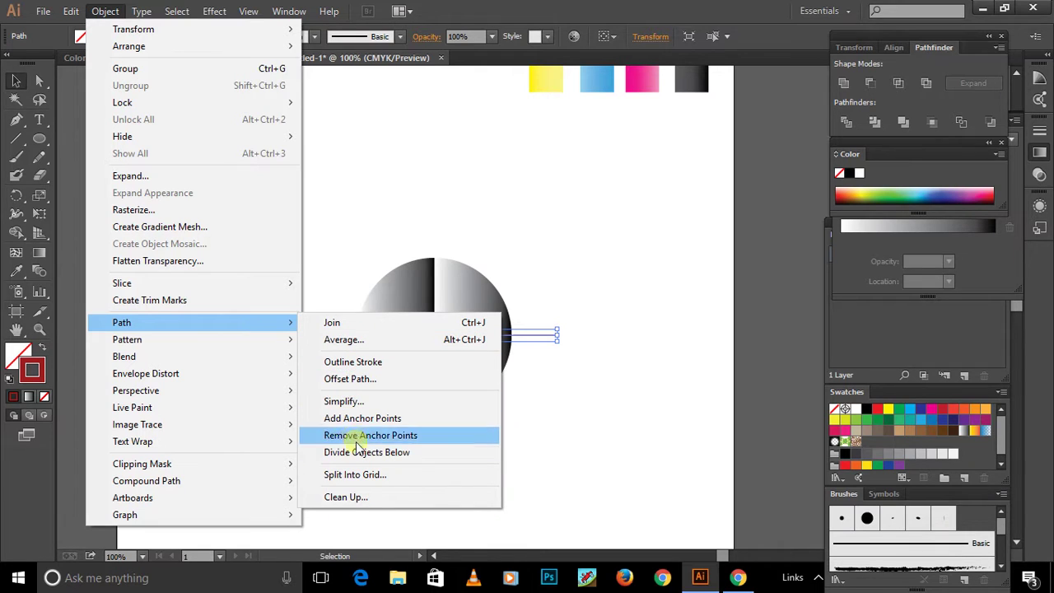
pyautogui.click(360, 456)
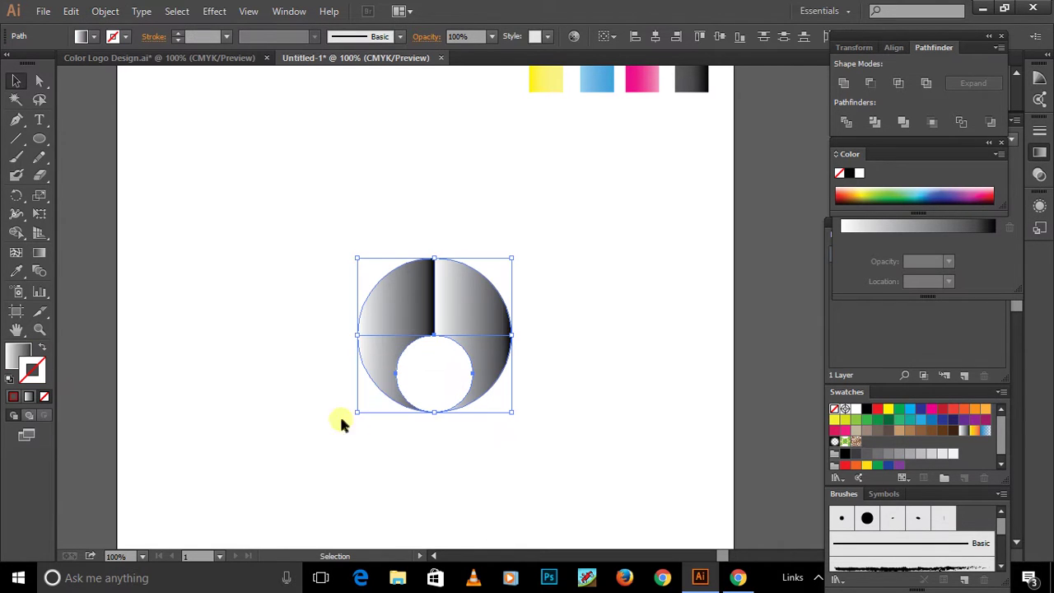
pyautogui.click(212, 247)
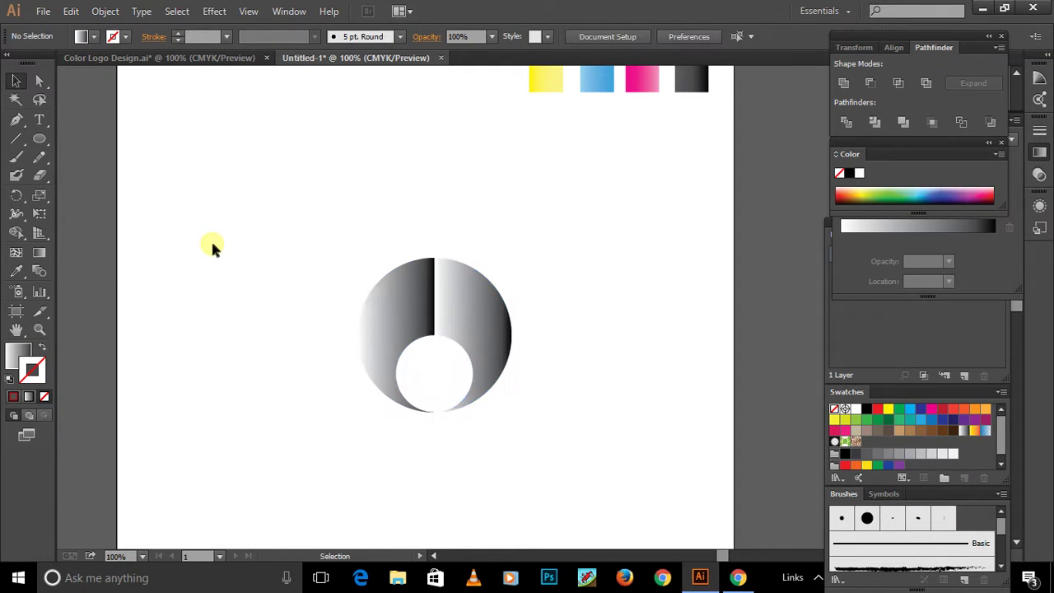
# Delete the right-hand and upper-left pieces, leaving only the lower-left crescent
pyautogui.click(468, 306)
pyautogui.click(494, 373)
pyautogui.click(423, 305)
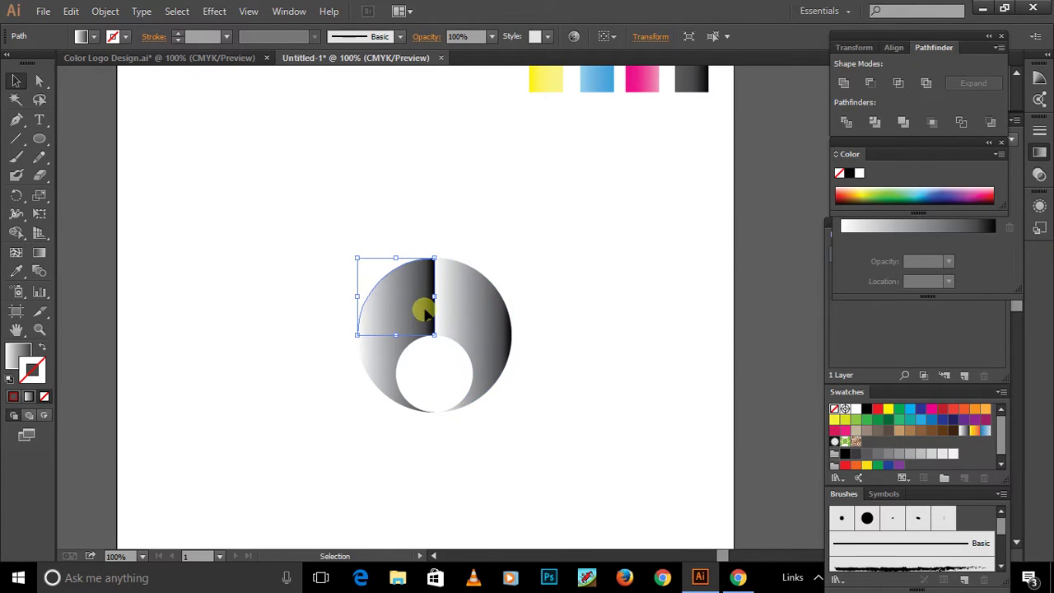
pyautogui.click(384, 370)
pyautogui.click(471, 323)
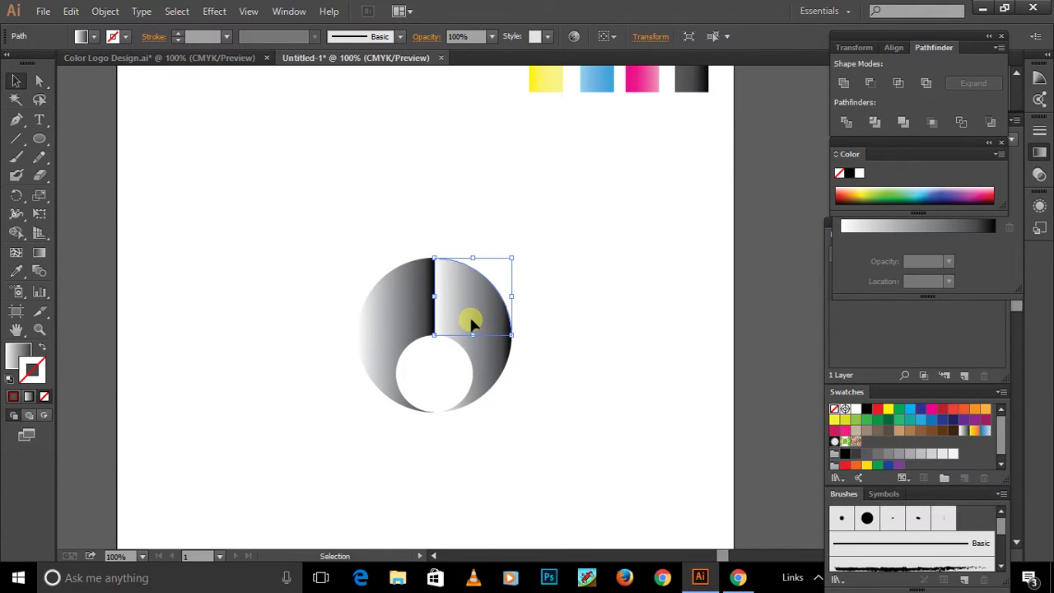
pyautogui.click(488, 359)
pyautogui.press('Delete')
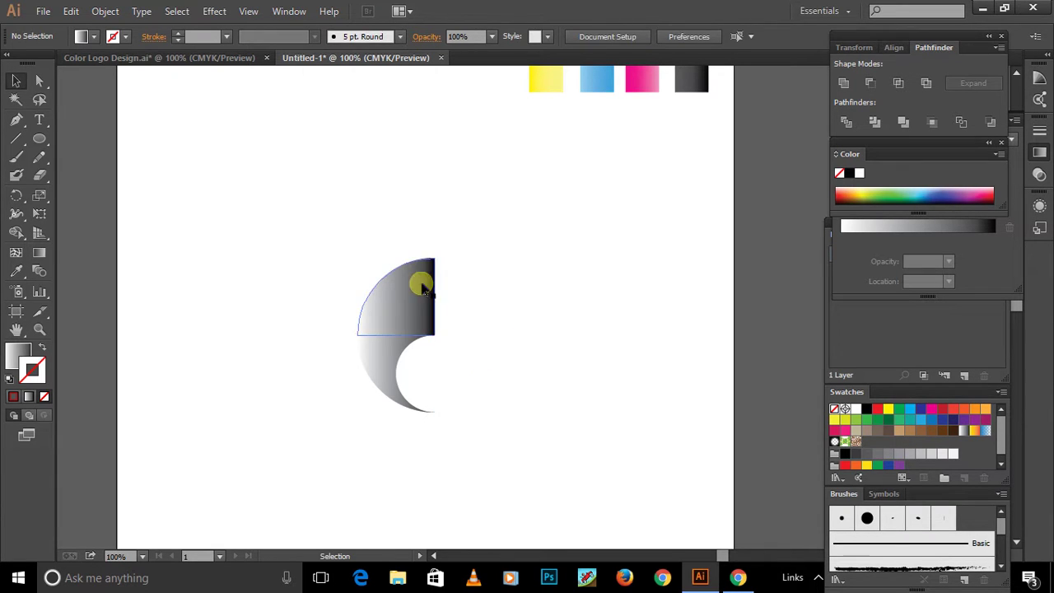
pyautogui.click(421, 287)
pyautogui.press('Delete')
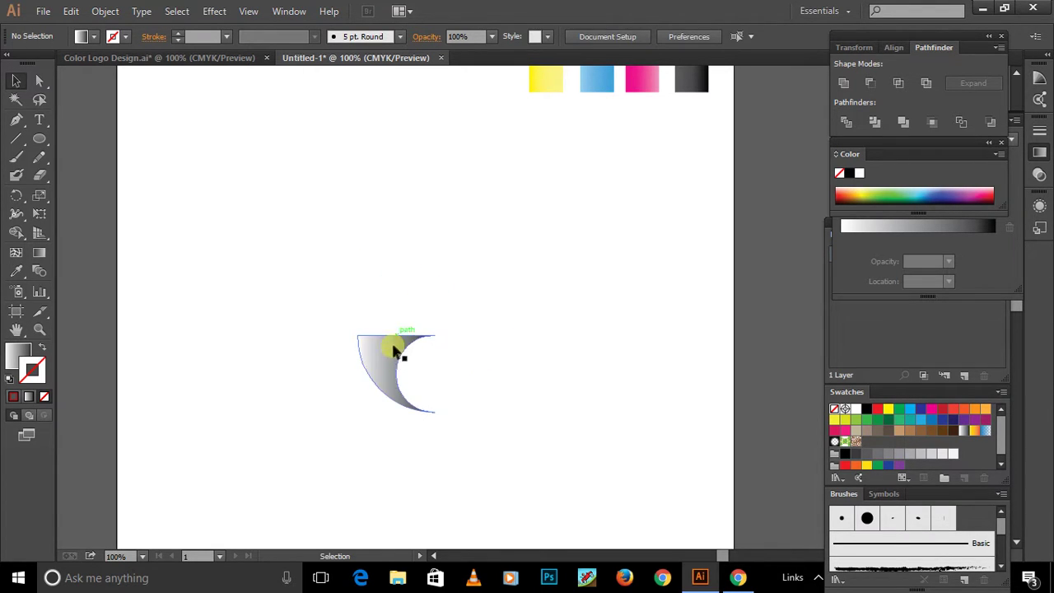
# Move the crescent piece up and to the left
pyautogui.moveTo(391, 360); pyautogui.dragTo(352, 262)
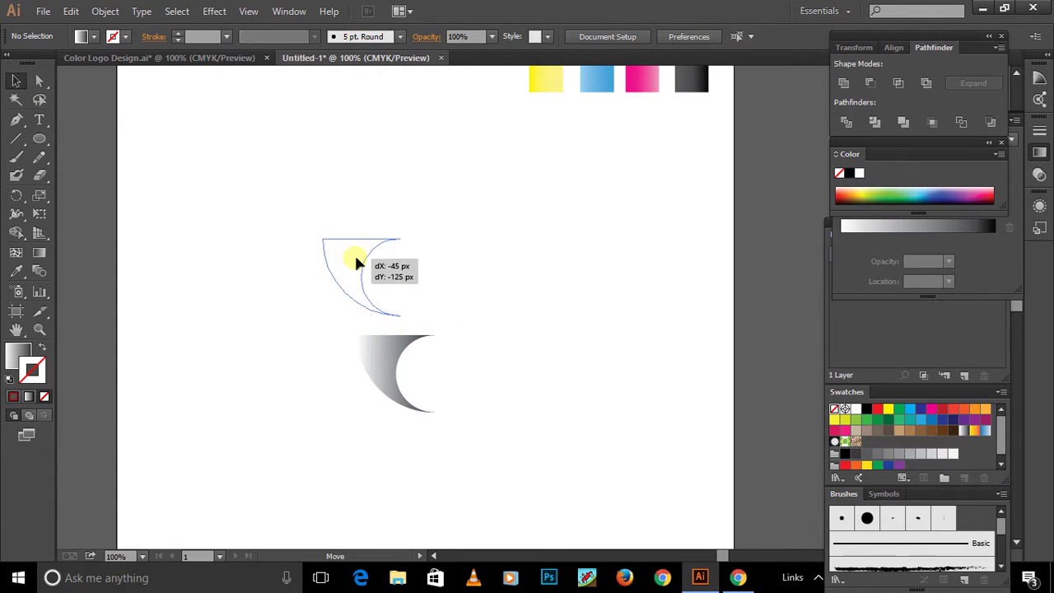
pyautogui.click(470, 345)
pyautogui.click(38, 139)
# Create a 100 × 100 px gradient circle and move it onto the teardrop's right end
pyautogui.click(357, 189)
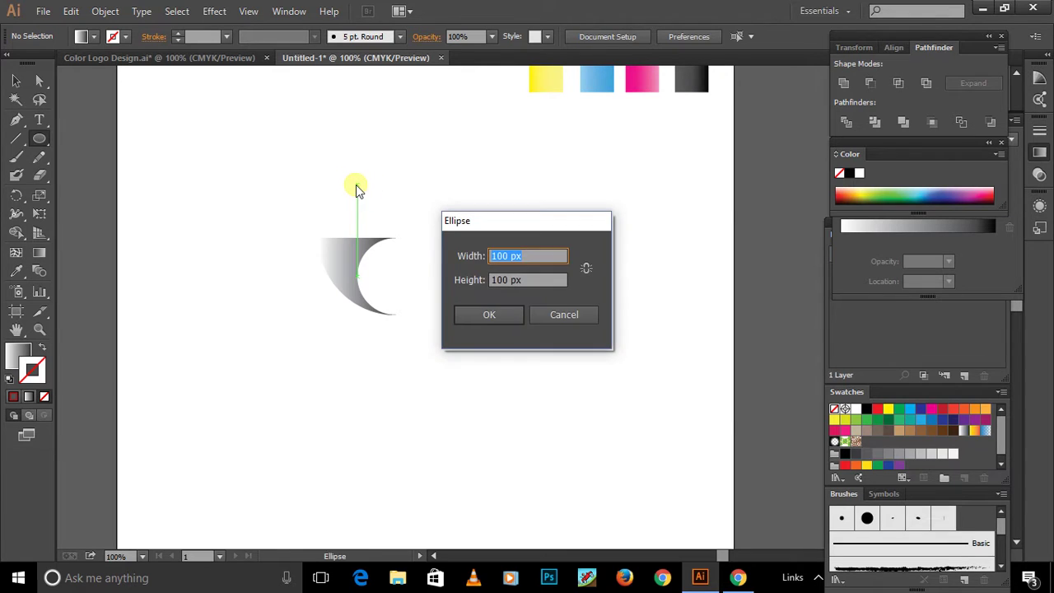
pyautogui.click(491, 314)
pyautogui.click(16, 79)
pyautogui.click(585, 301)
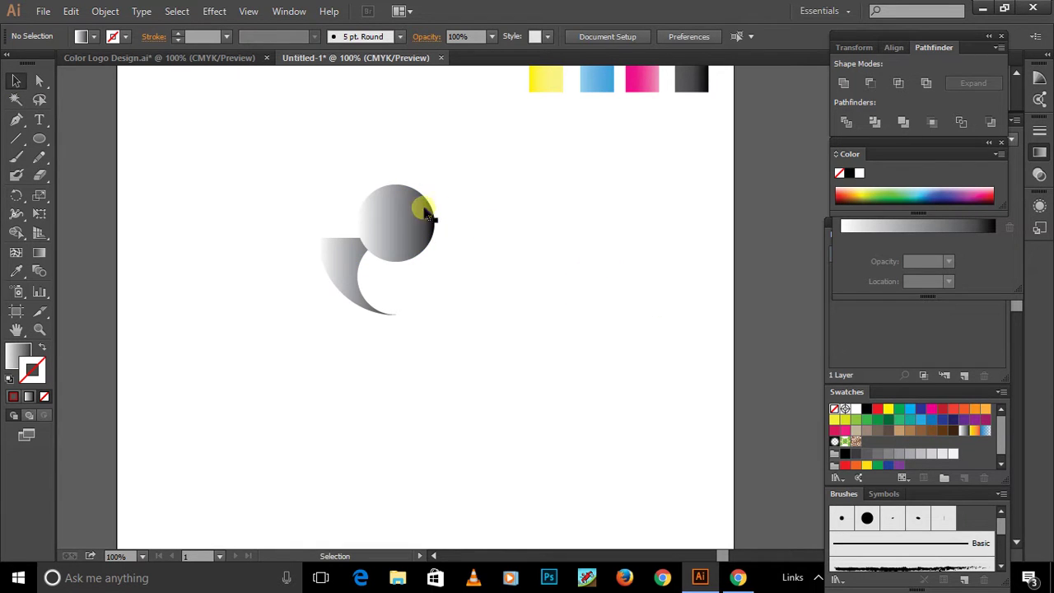
pyautogui.scroll(2, 411, 244)
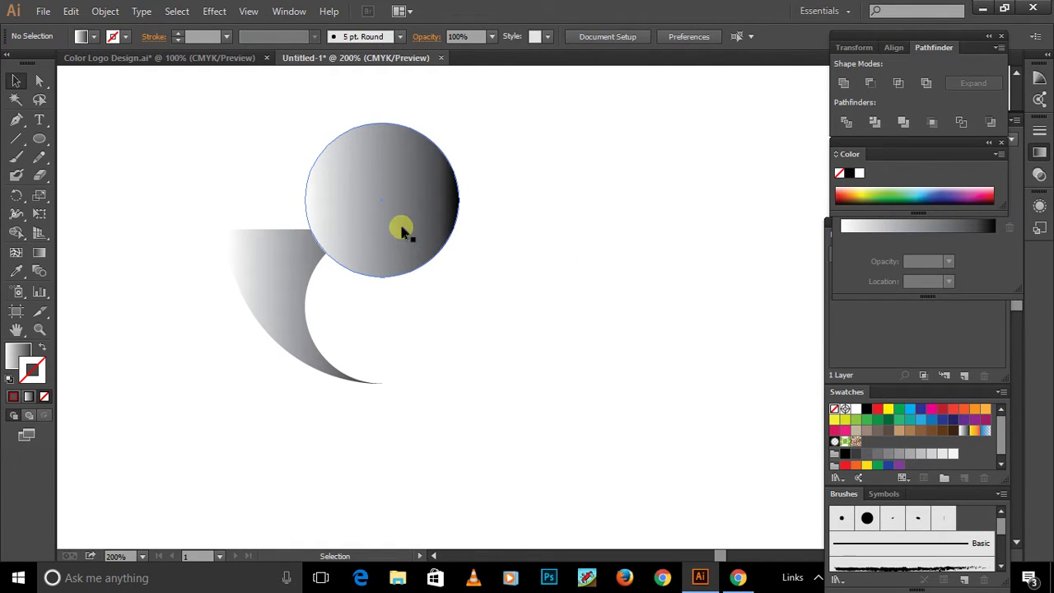
pyautogui.moveTo(398, 177)
pyautogui.mouseDown()
pyautogui.moveTo(422, 251)
pyautogui.moveTo(396, 279)
pyautogui.mouseUp()
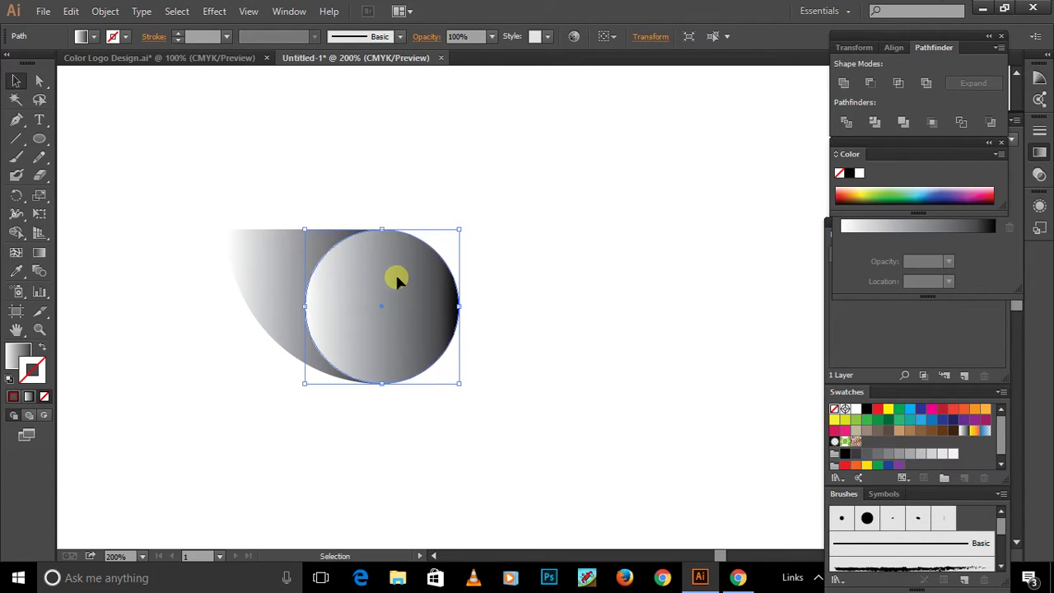
pyautogui.click(549, 268)
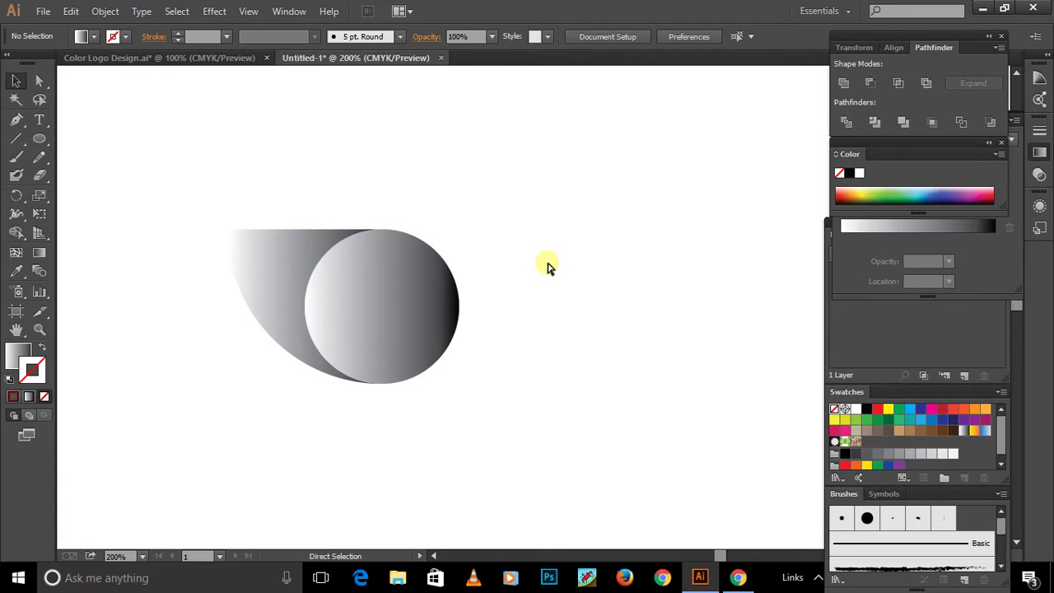
# Inspect the teardrop and circle paths in Outline view, then return to Preview
pyautogui.hotkey('ctrl', 'y')
pyautogui.scroll(1, 306, 287)
pyautogui.scroll(1, 306, 287)
pyautogui.scroll(1, 306, 287)
pyautogui.scroll(-2, 458, 189)
pyautogui.scroll(-1, 458, 192)
pyautogui.hotkey('ctrl', 'y')
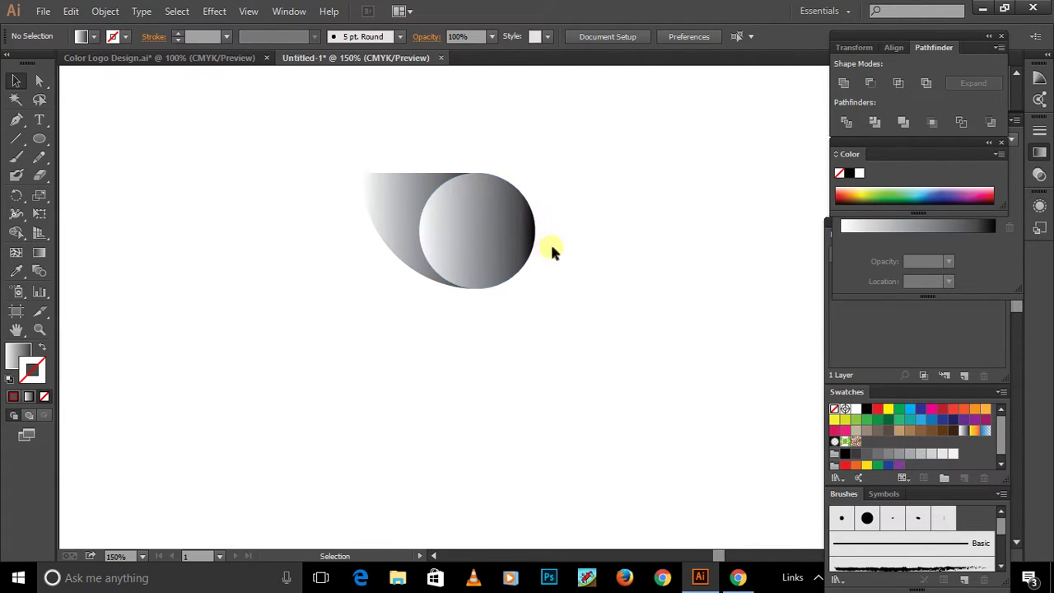
pyautogui.scroll(-1, 550, 239)
pyautogui.scroll(1, 550, 229)
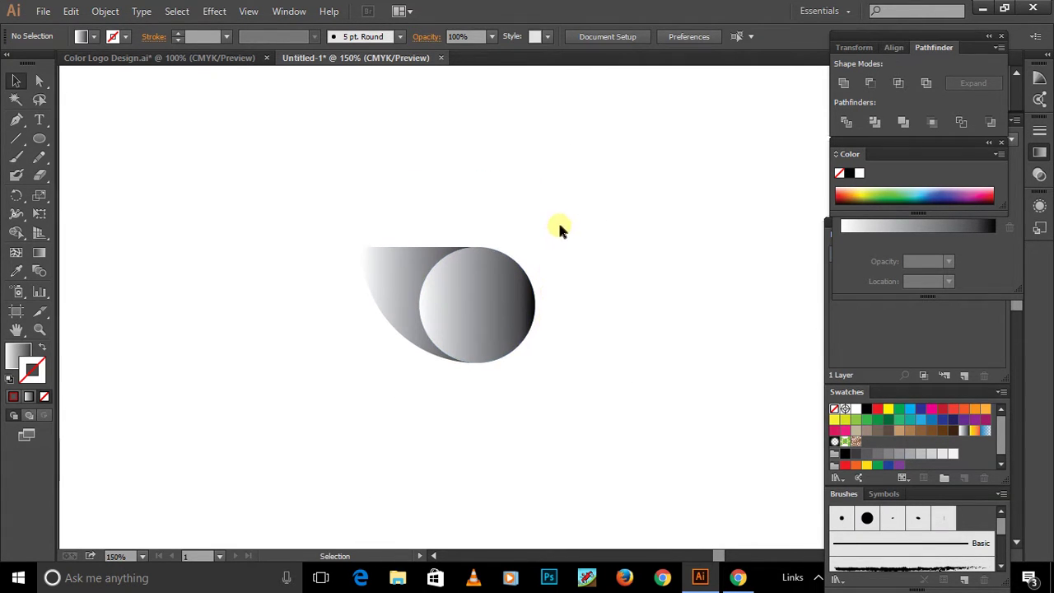
# Remove the teardrop's top anchor with the Delete Anchor Point tool to form a leaf
pyautogui.click(414, 301)
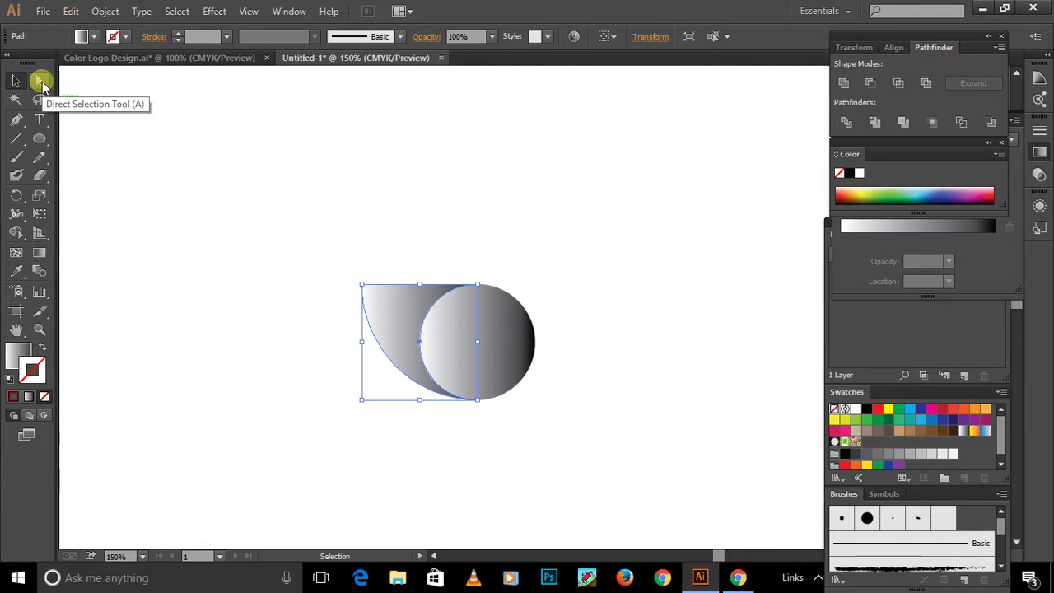
pyautogui.click(41, 83)
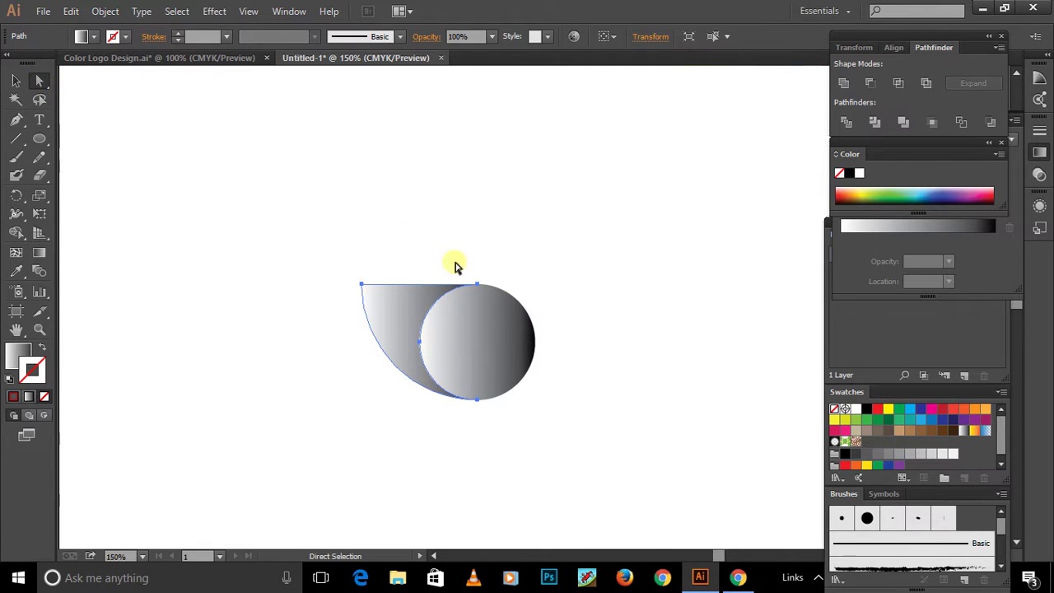
pyautogui.click(22, 124)
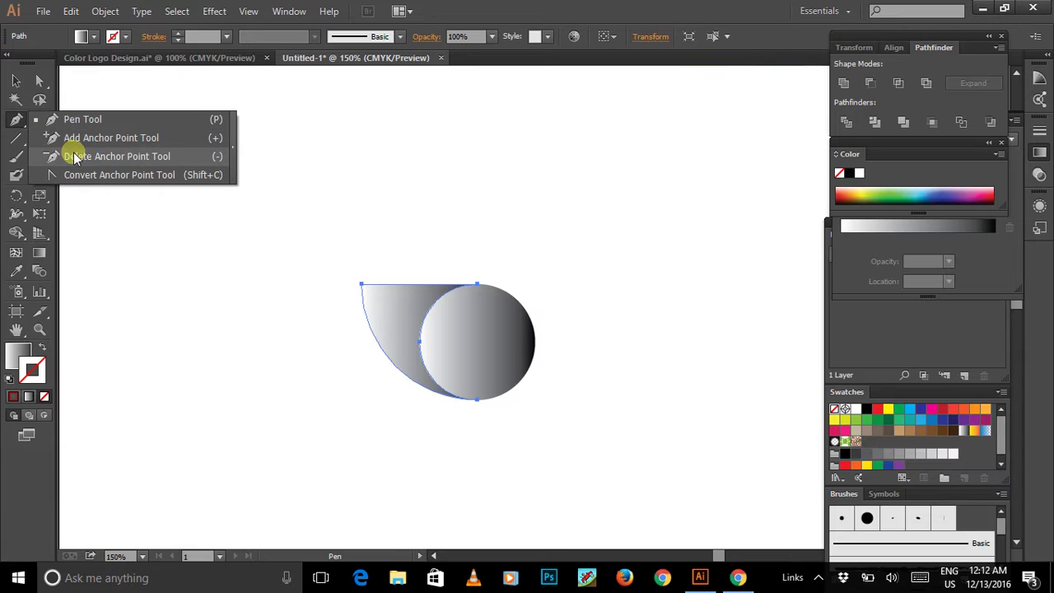
pyautogui.click(92, 156)
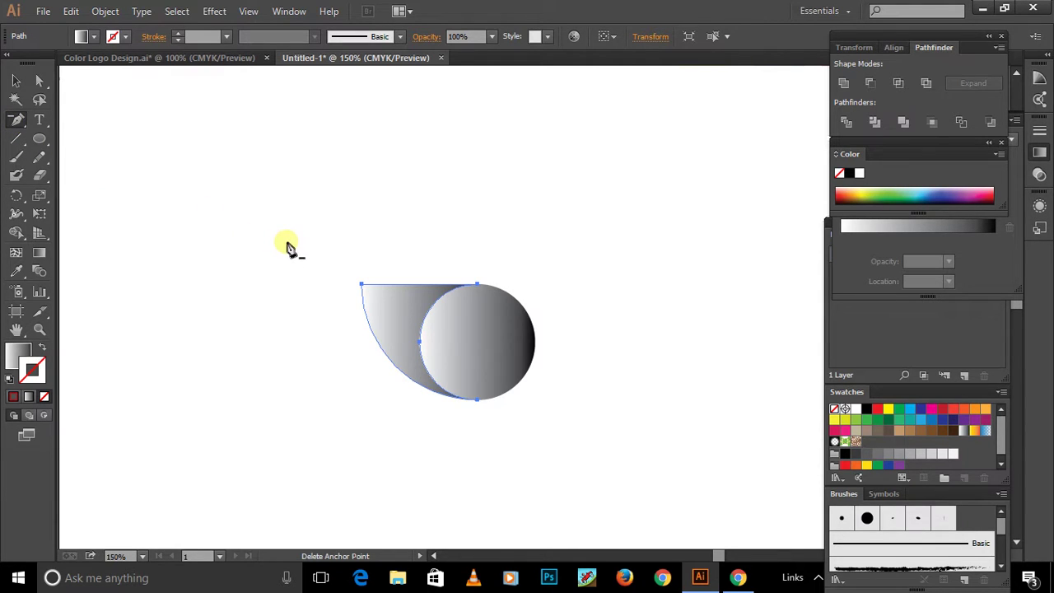
pyautogui.click(478, 286)
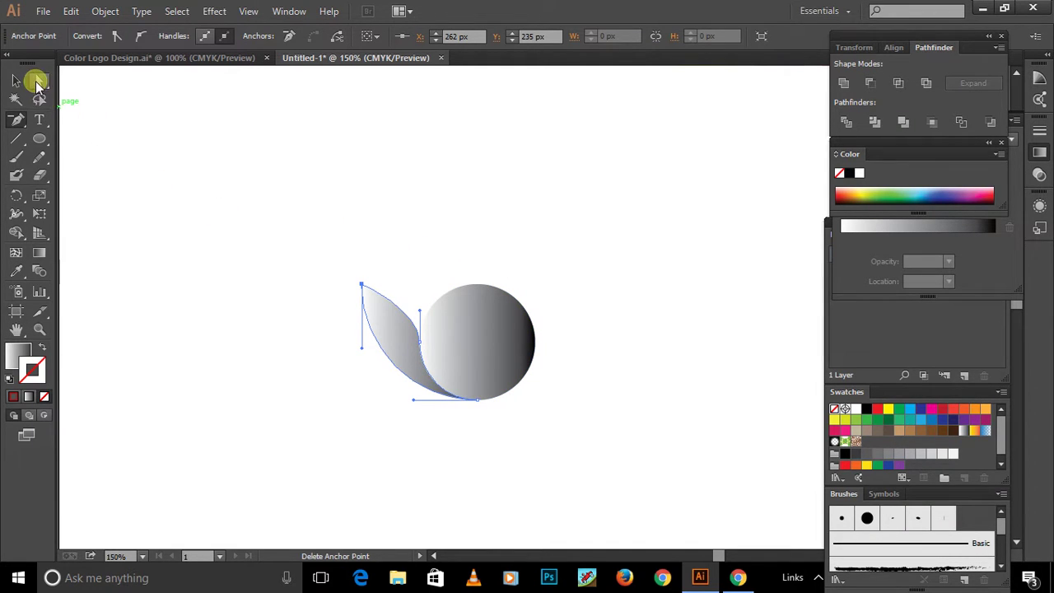
pyautogui.click(37, 82)
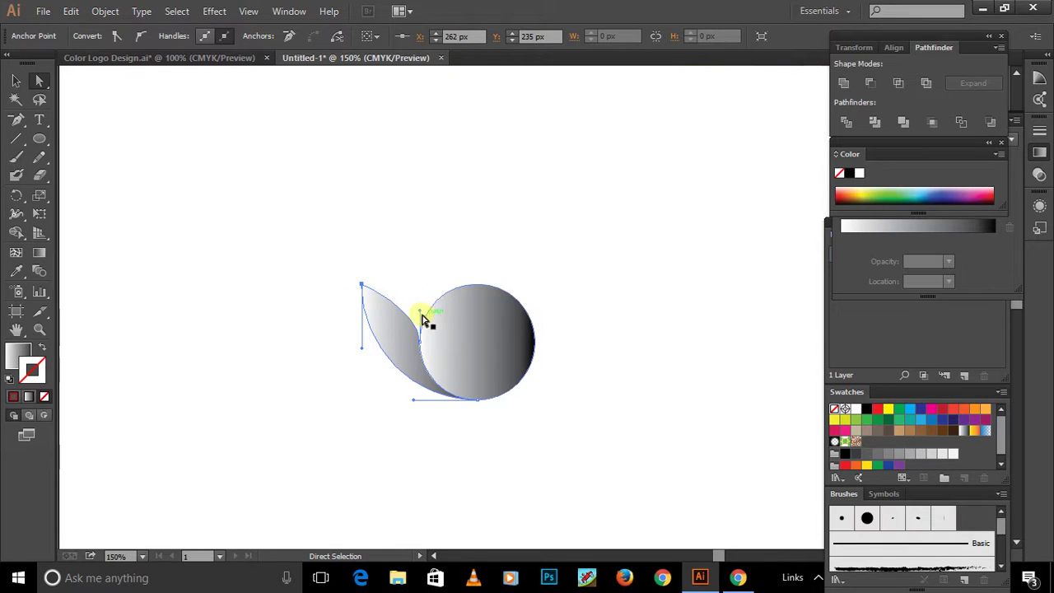
# Pull the petal's right-side curve handle upward for a fuller, rounder curve, then deselect
pyautogui.moveTo(418, 303); pyautogui.dragTo(424, 286)
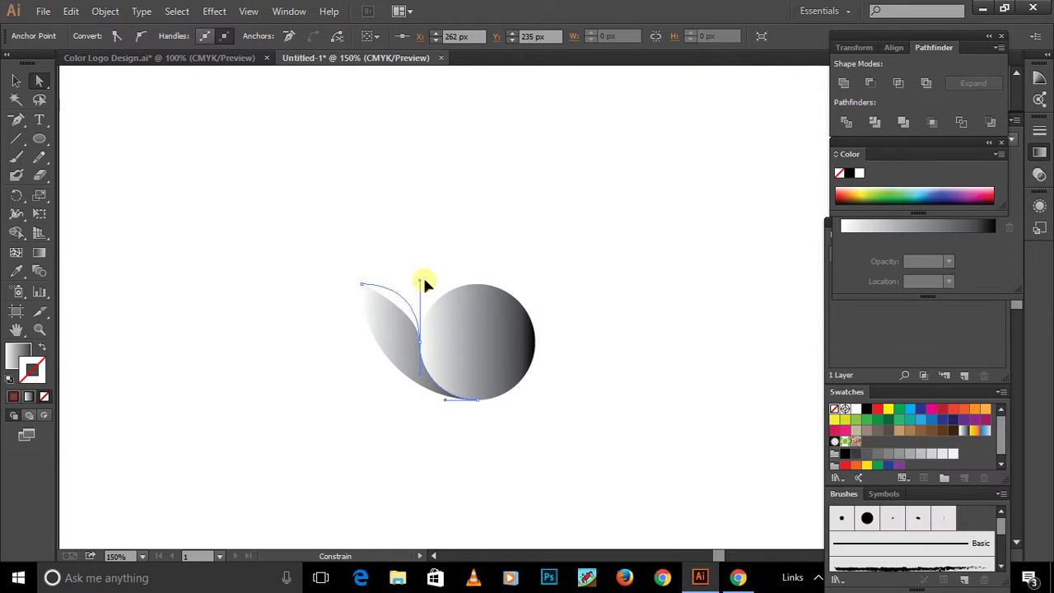
pyautogui.moveTo(423, 284); pyautogui.dragTo(424, 283)
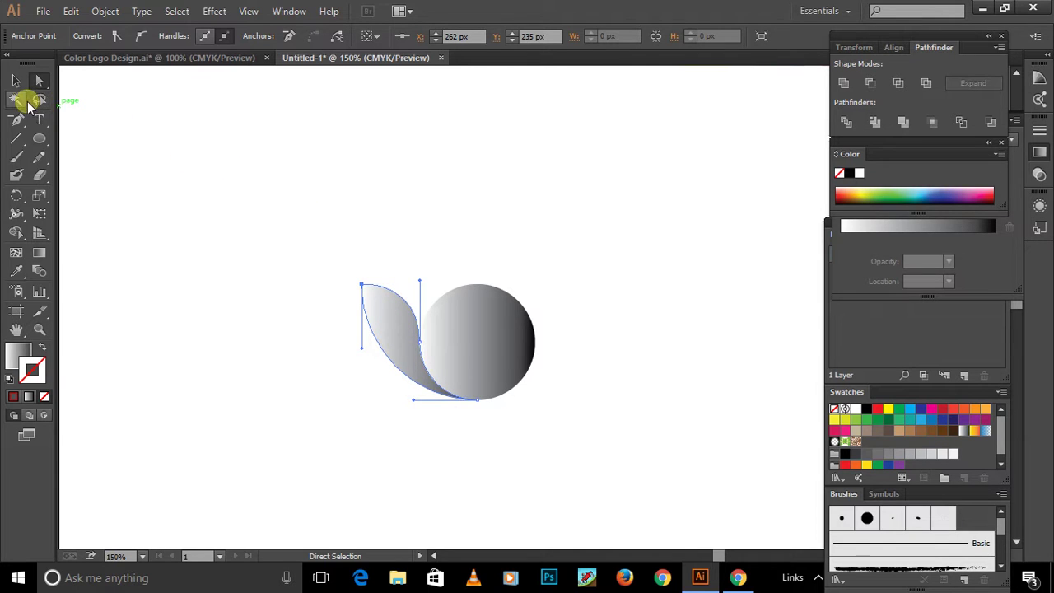
pyautogui.click(16, 80)
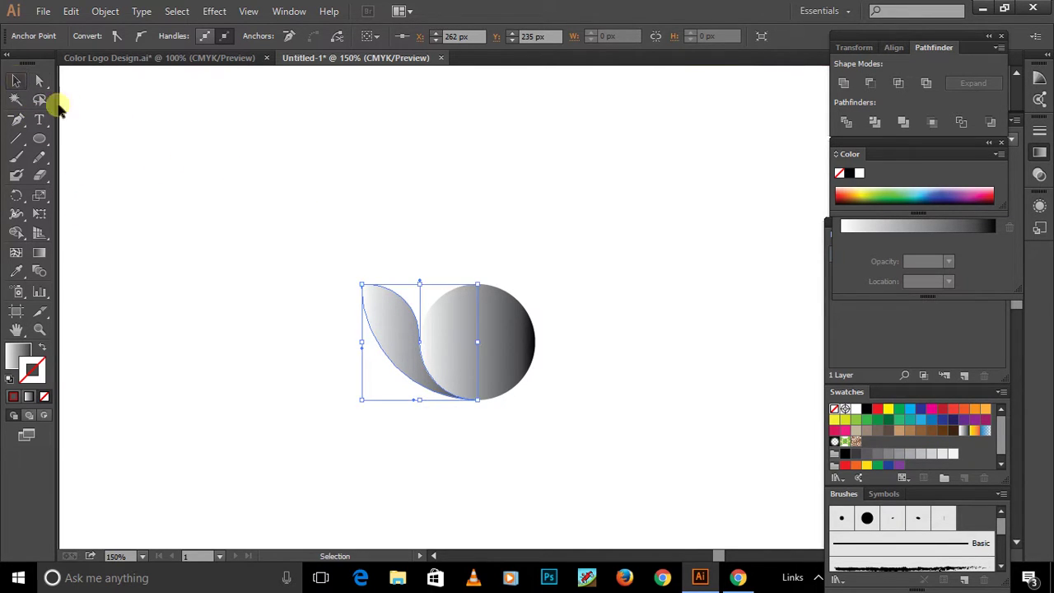
pyautogui.click(233, 215)
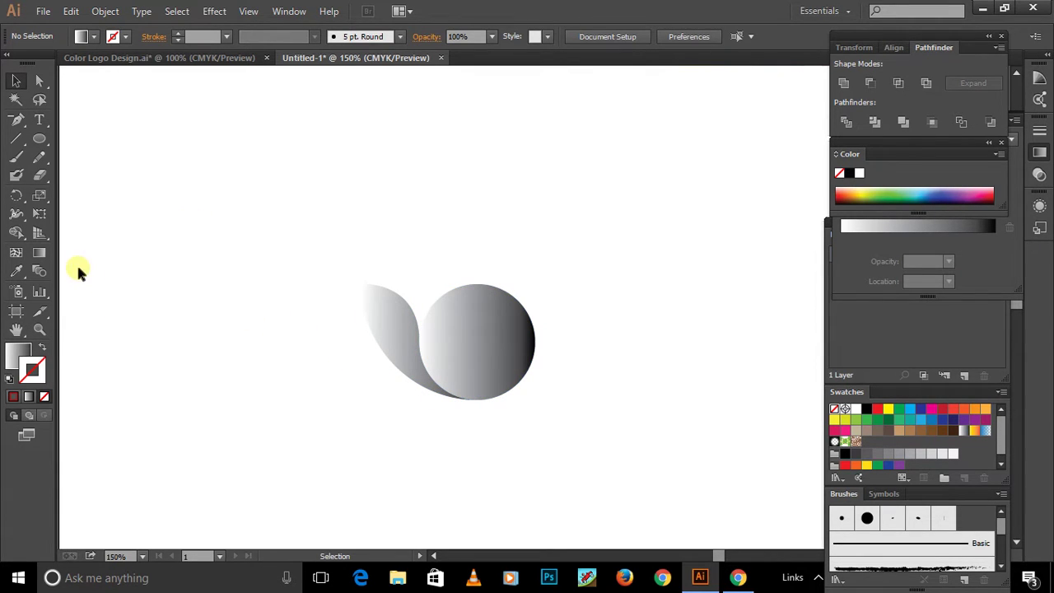
# Rotate a copy of the petal around the circle's centre
pyautogui.click(390, 326)
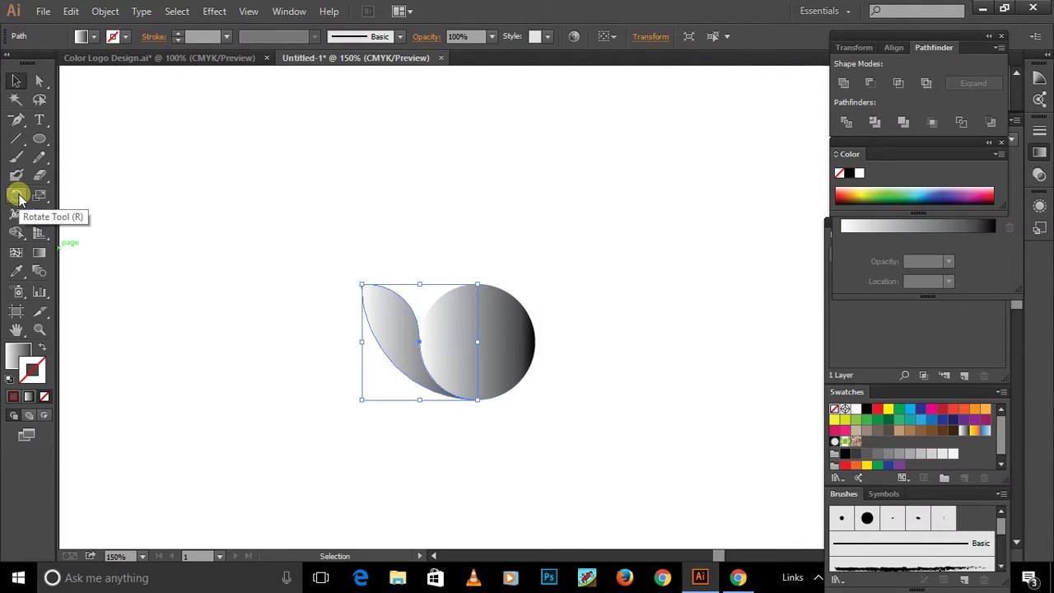
pyautogui.click(18, 196)
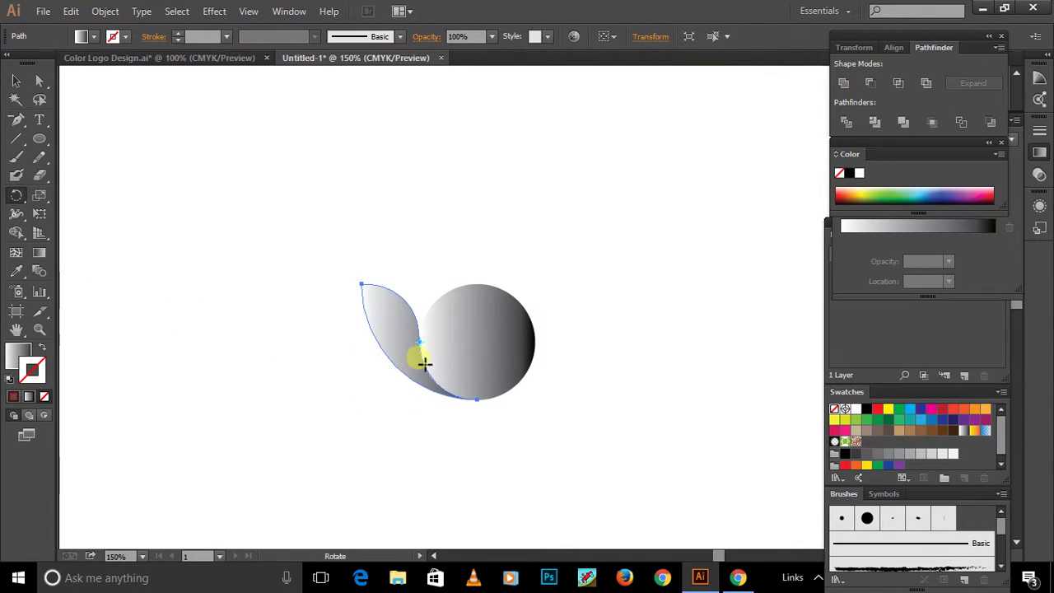
pyautogui.click(477, 341)
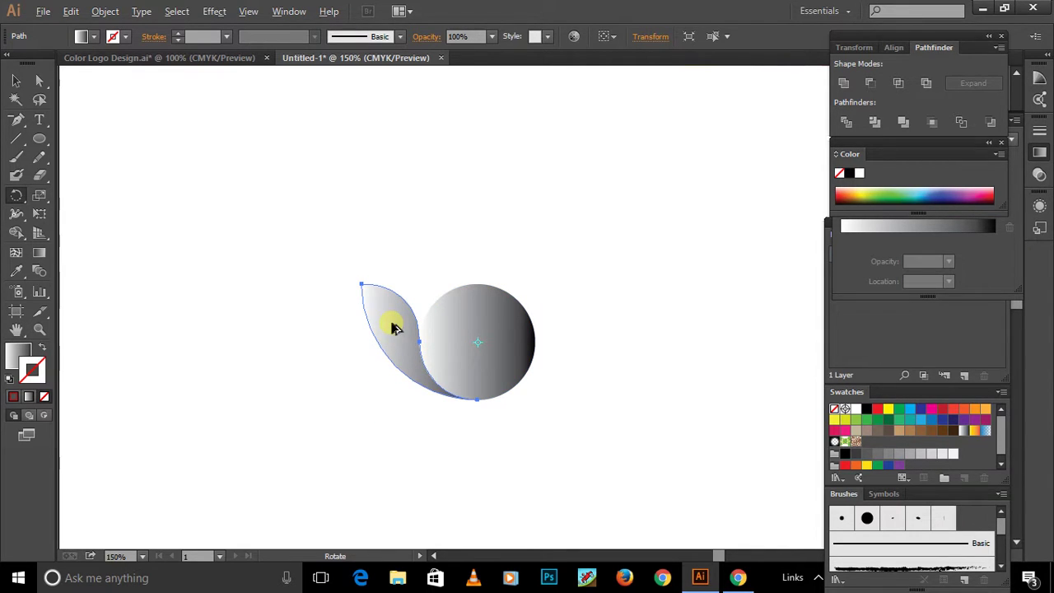
pyautogui.moveTo(392, 324); pyautogui.dragTo(404, 301)
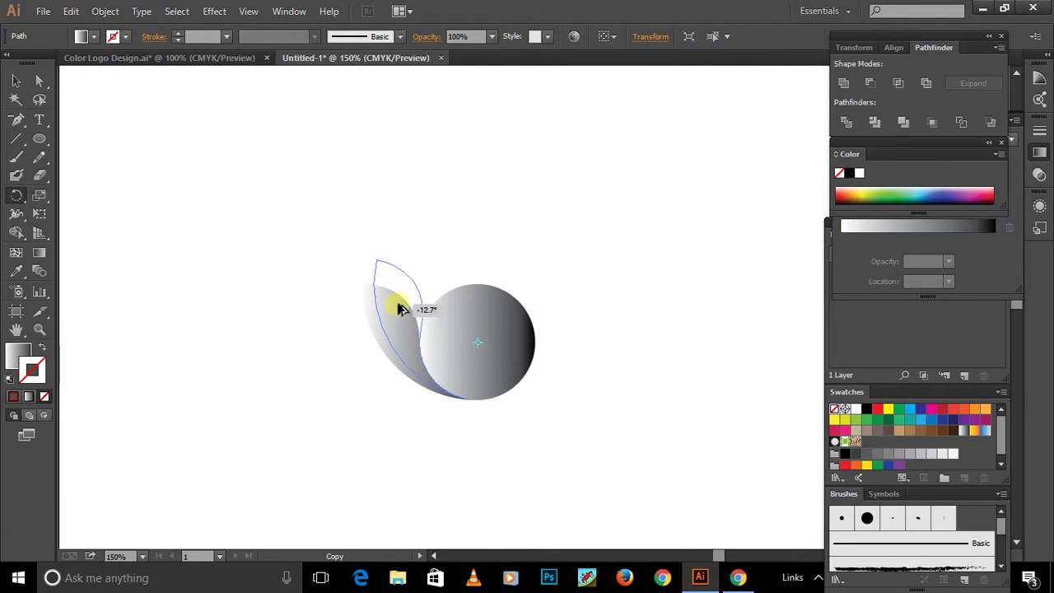
pyautogui.moveTo(404, 302); pyautogui.dragTo(409, 300)
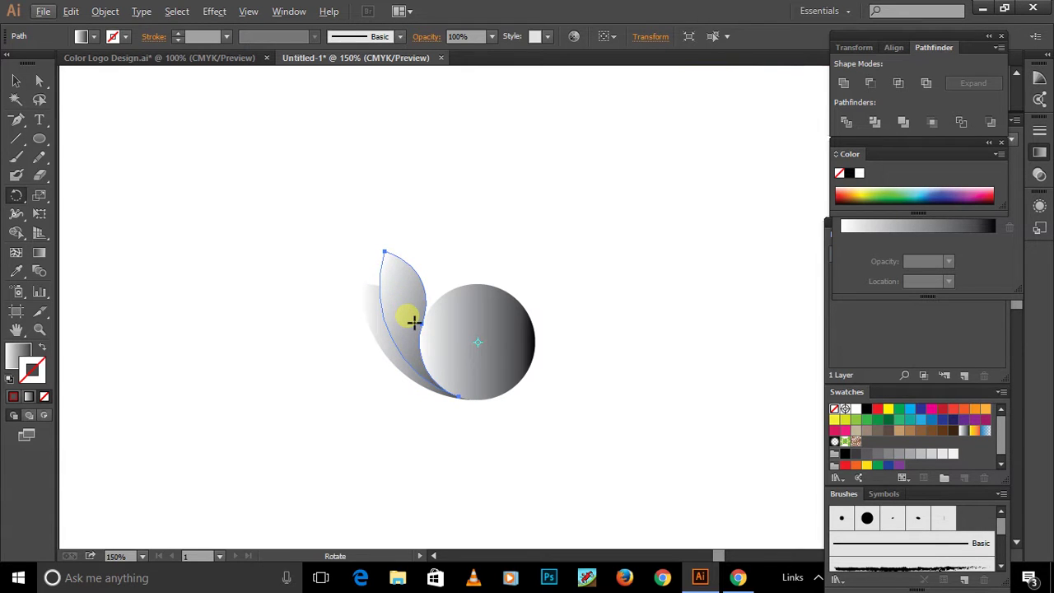
# Repeat the rotated copy three more times with Ctrl+D to fan the petals, then deselect
pyautogui.click(12, 79)
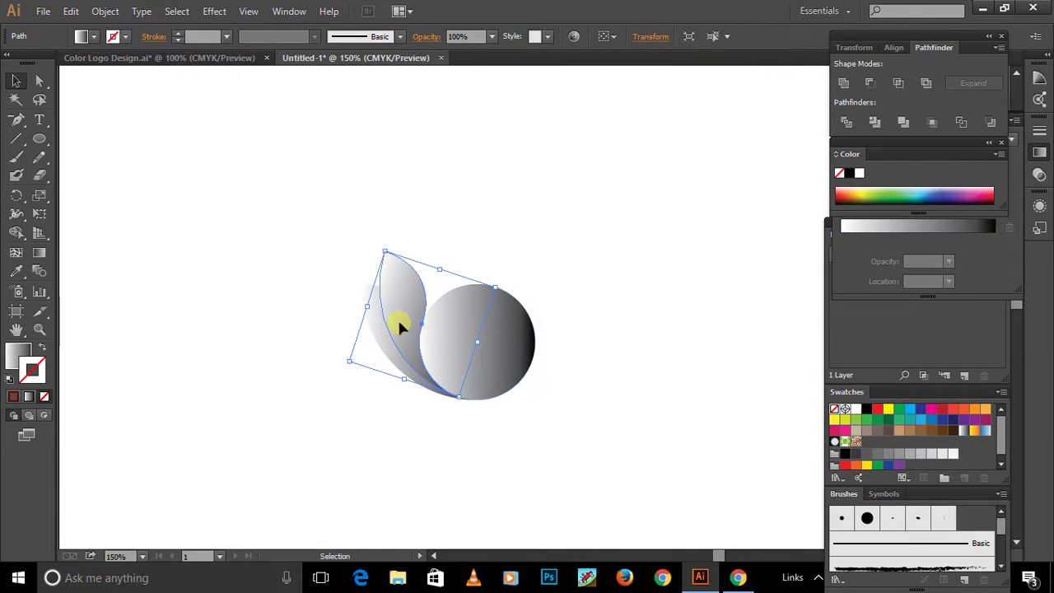
pyautogui.press('a')
pyautogui.hotkey('ctrl', 'd')
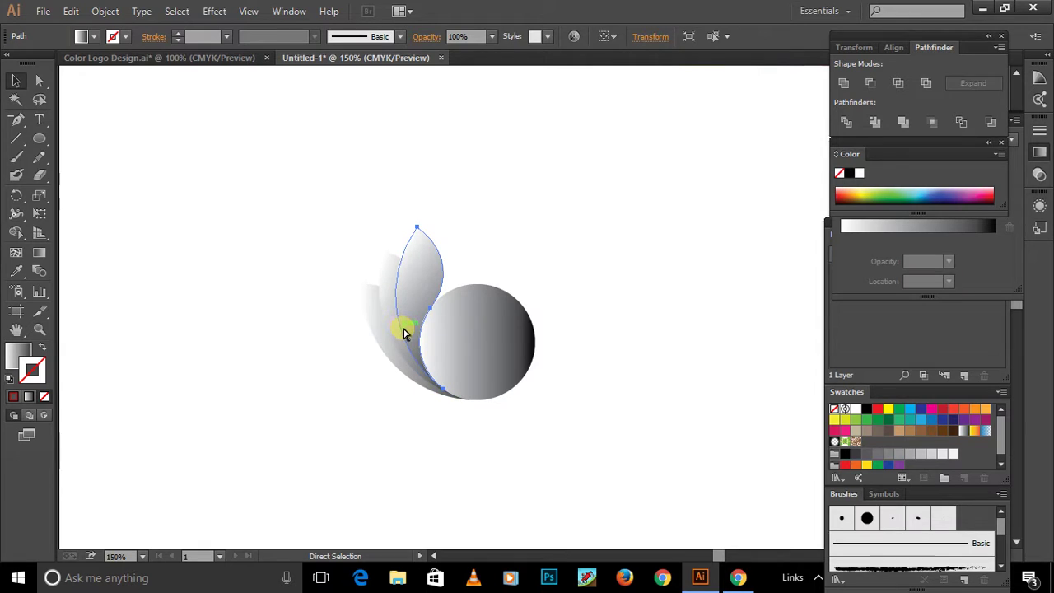
pyautogui.hotkey('ctrl', 'd')
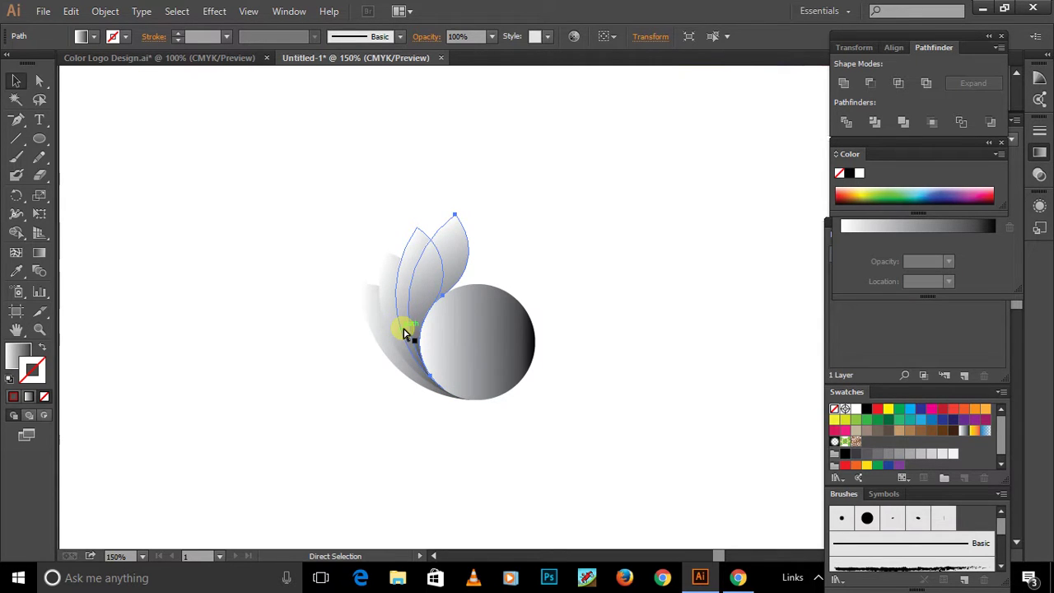
pyautogui.hotkey('ctrl', 'd')
pyautogui.press('v')
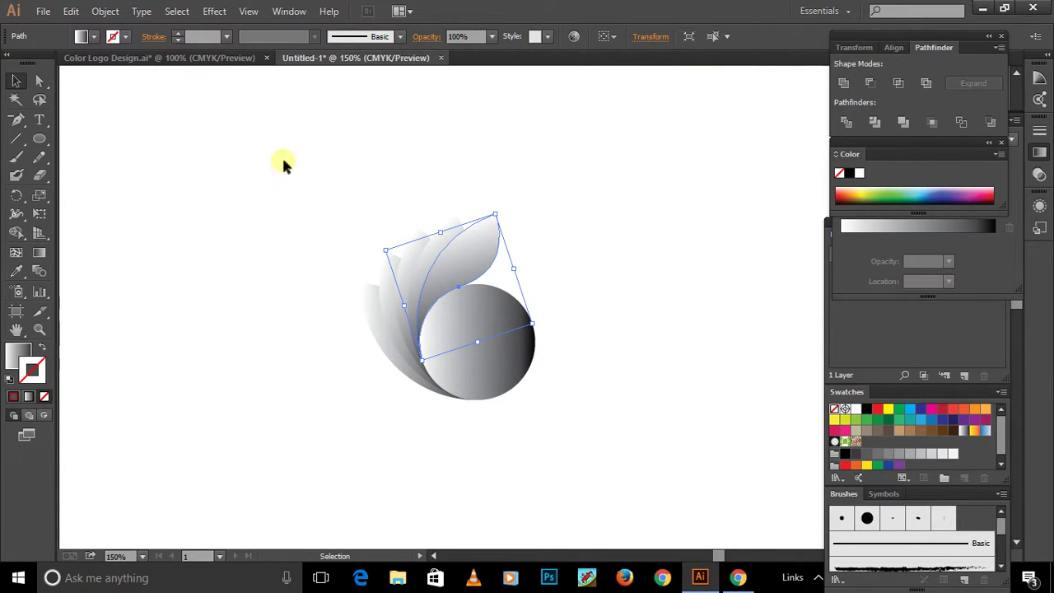
pyautogui.click(611, 349)
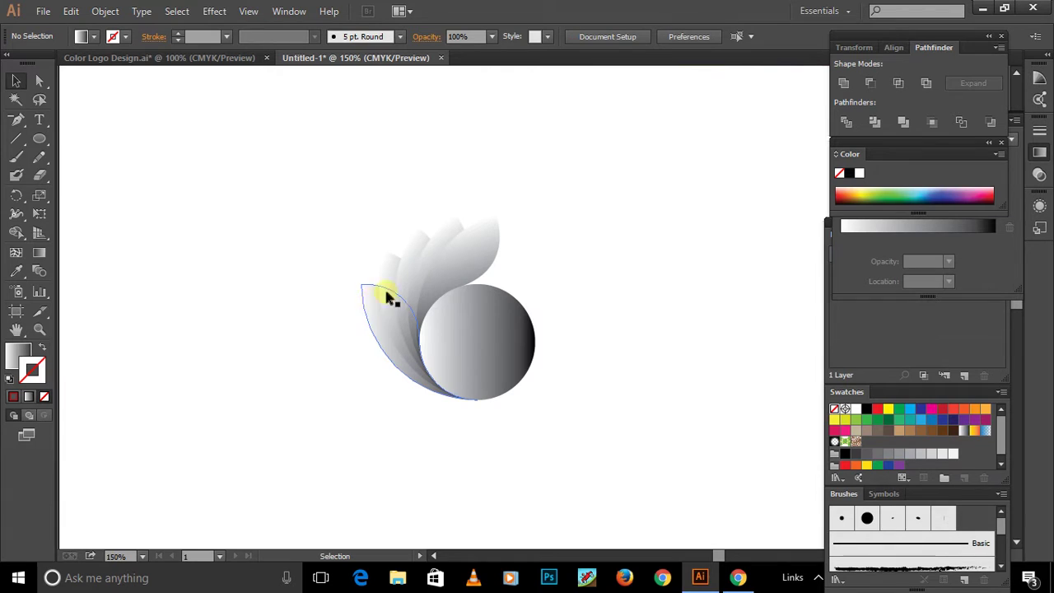
# Delete the gradient circle, then move the petals up-left and enlarge them to about 200 × 296 px
pyautogui.click(500, 339)
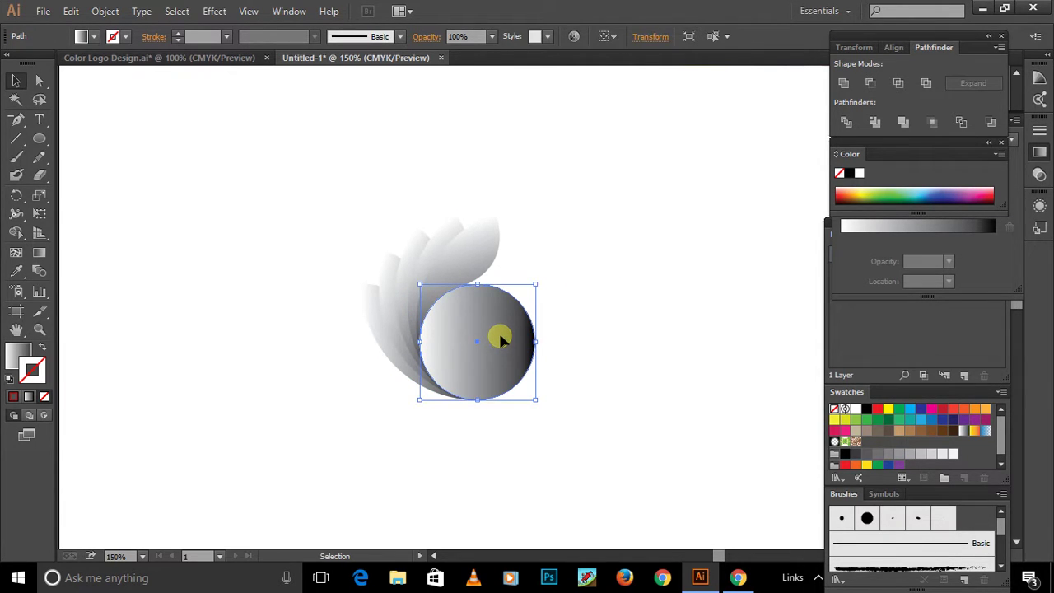
pyautogui.press('Delete')
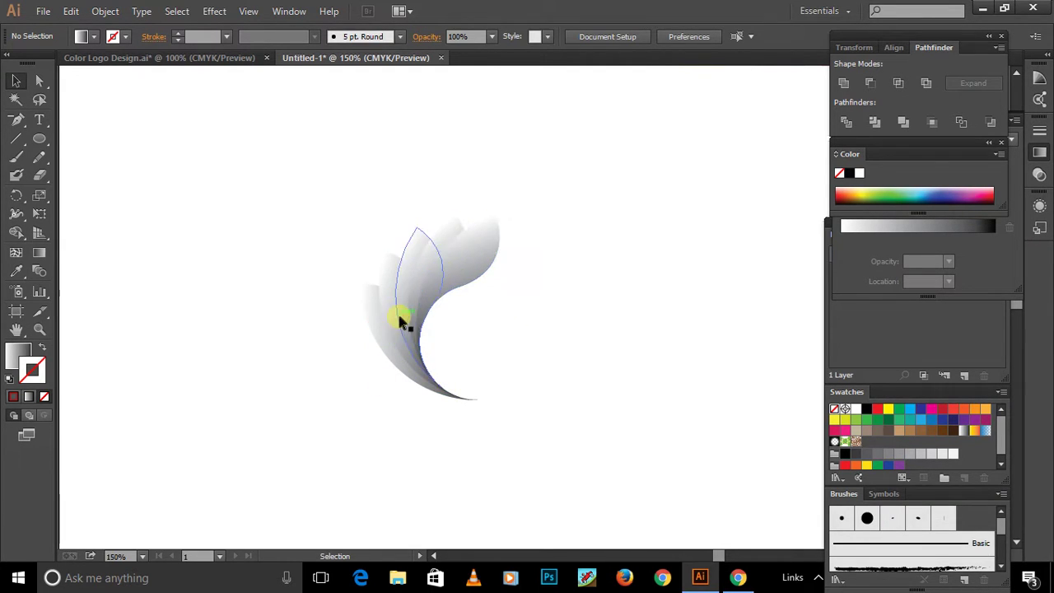
pyautogui.moveTo(312, 205)
pyautogui.mouseDown()
pyautogui.moveTo(499, 400)
pyautogui.moveTo(577, 512)
pyautogui.mouseUp()
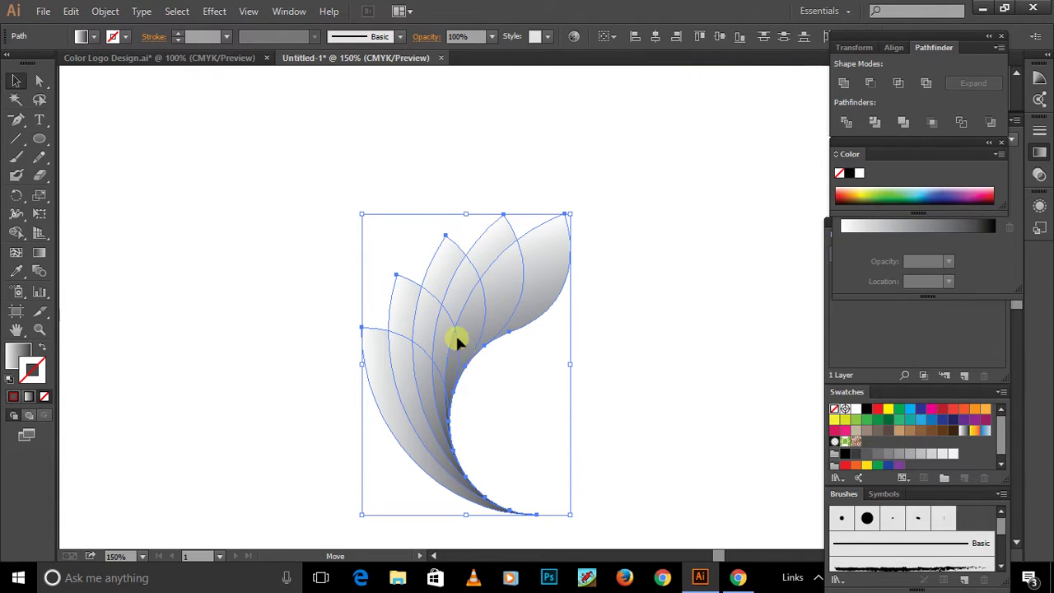
pyautogui.moveTo(457, 339); pyautogui.dragTo(385, 255)
pyautogui.moveTo(499, 429); pyautogui.dragTo(522, 472)
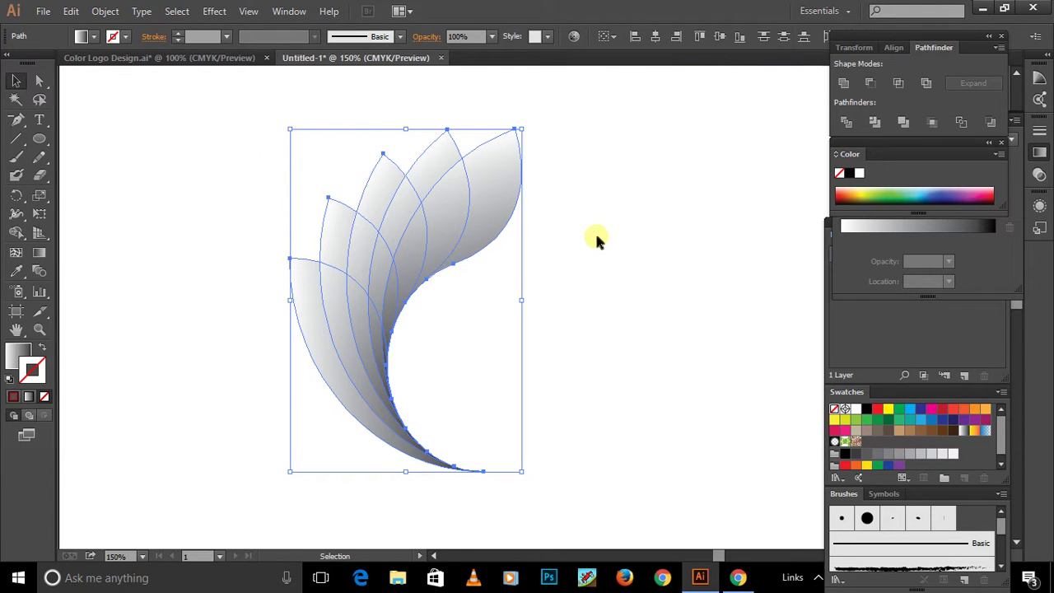
# Deselect, then marquee-select all the petals together
pyautogui.click(563, 201)
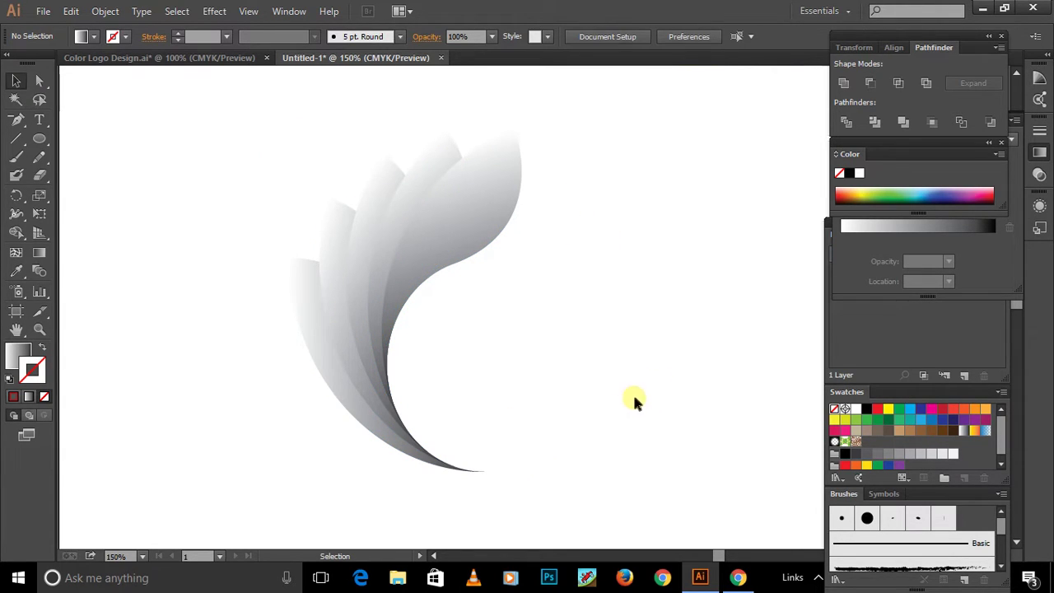
pyautogui.click(477, 227)
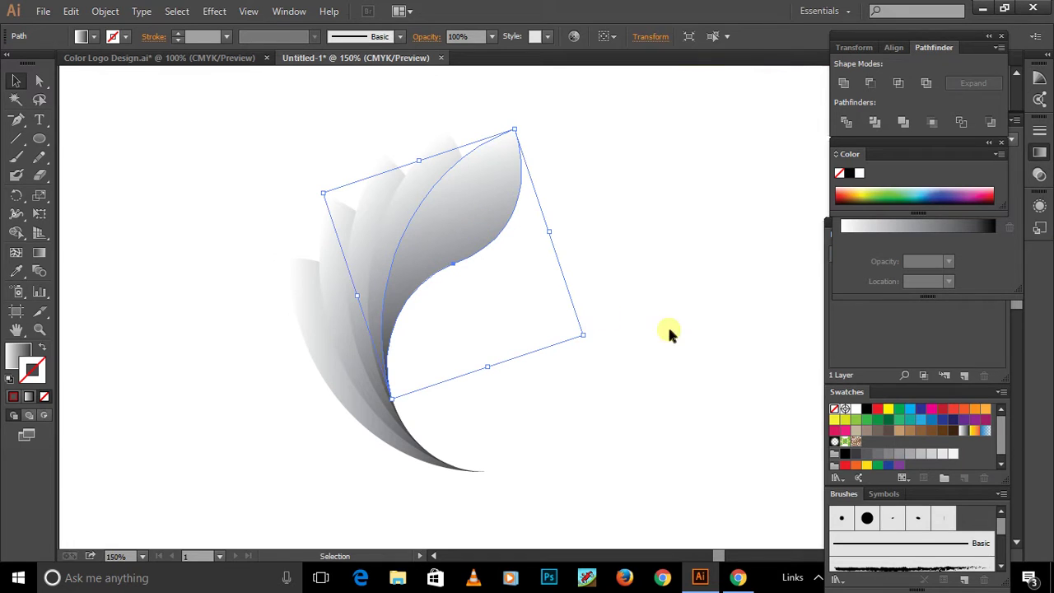
pyautogui.moveTo(318, 237); pyautogui.dragTo(592, 444)
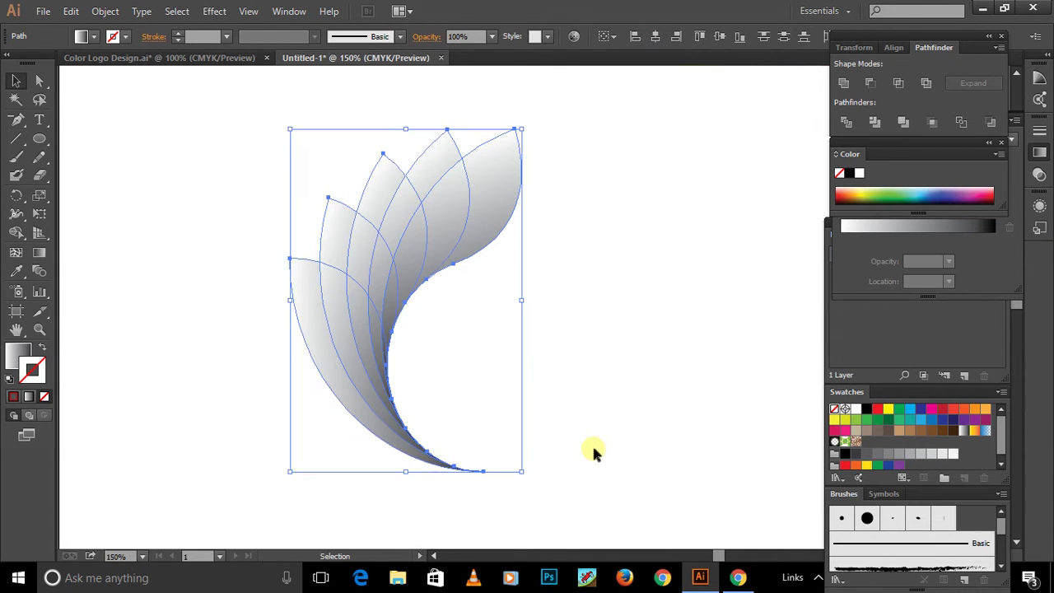
# Expand the petals' gradient fills into 255 objects via Object > Expand
pyautogui.click(105, 11)
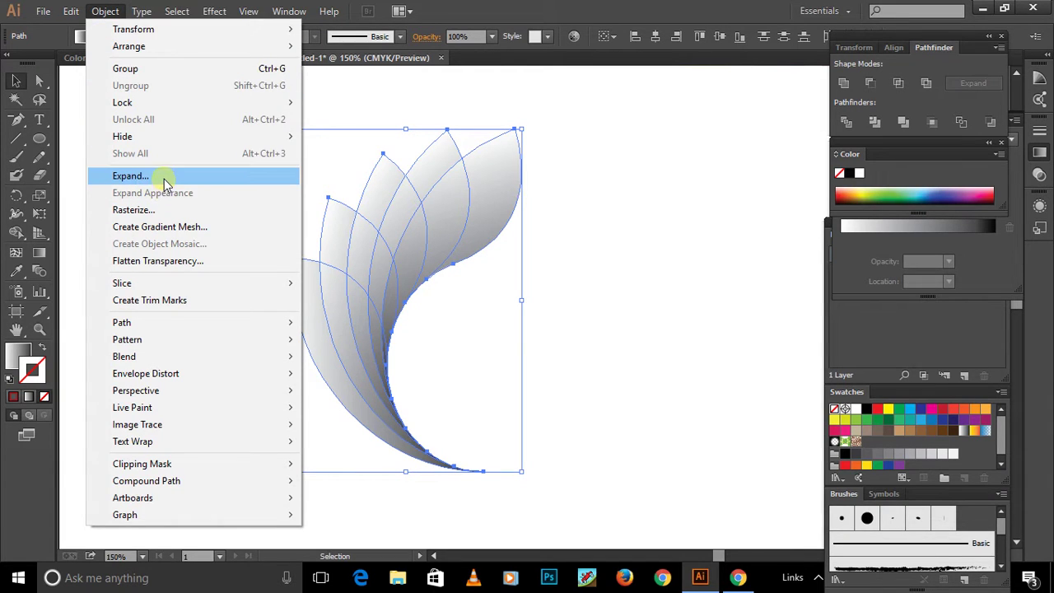
pyautogui.click(162, 176)
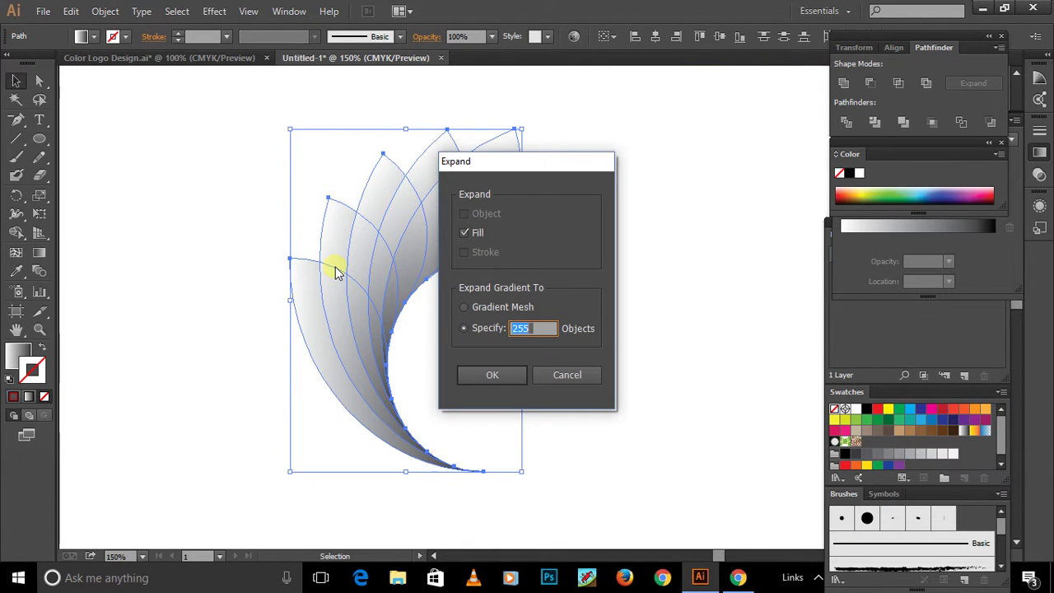
pyautogui.click(499, 373)
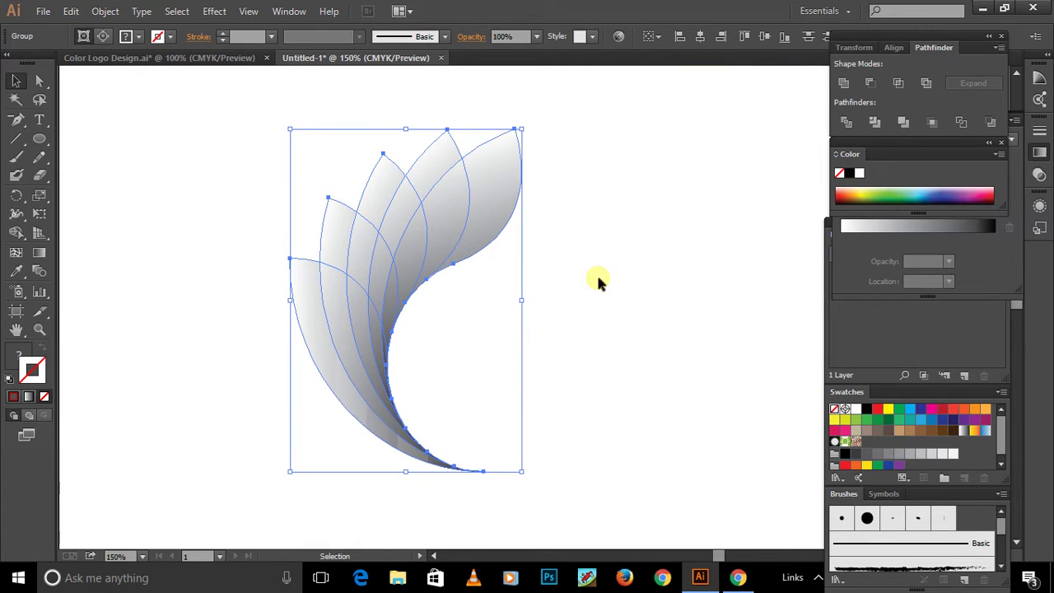
# Inspect the expanded petals one by one, then select them all again
pyautogui.click(596, 276)
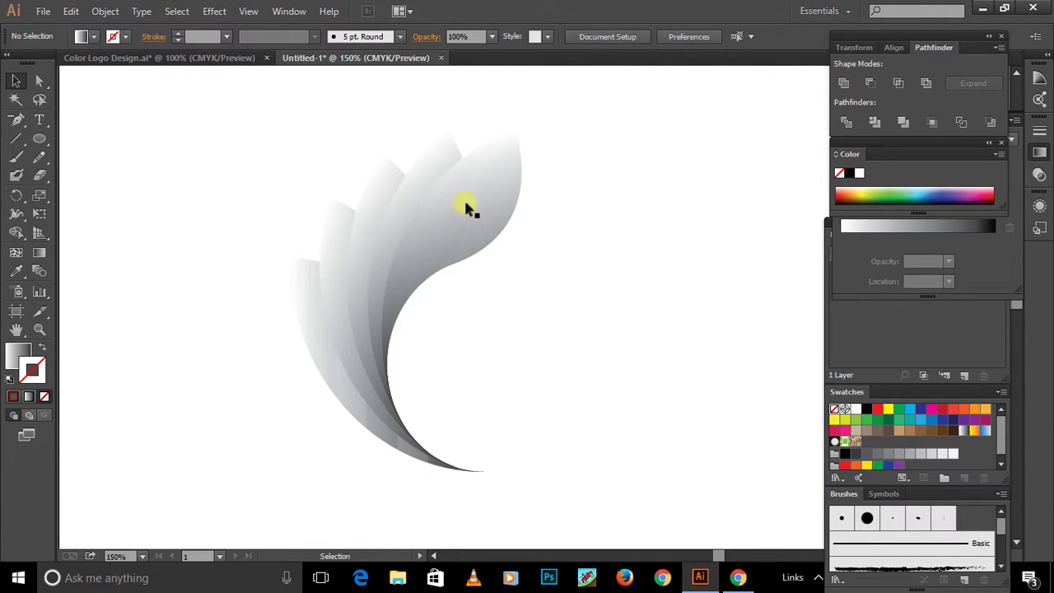
pyautogui.click(468, 211)
pyautogui.click(404, 206)
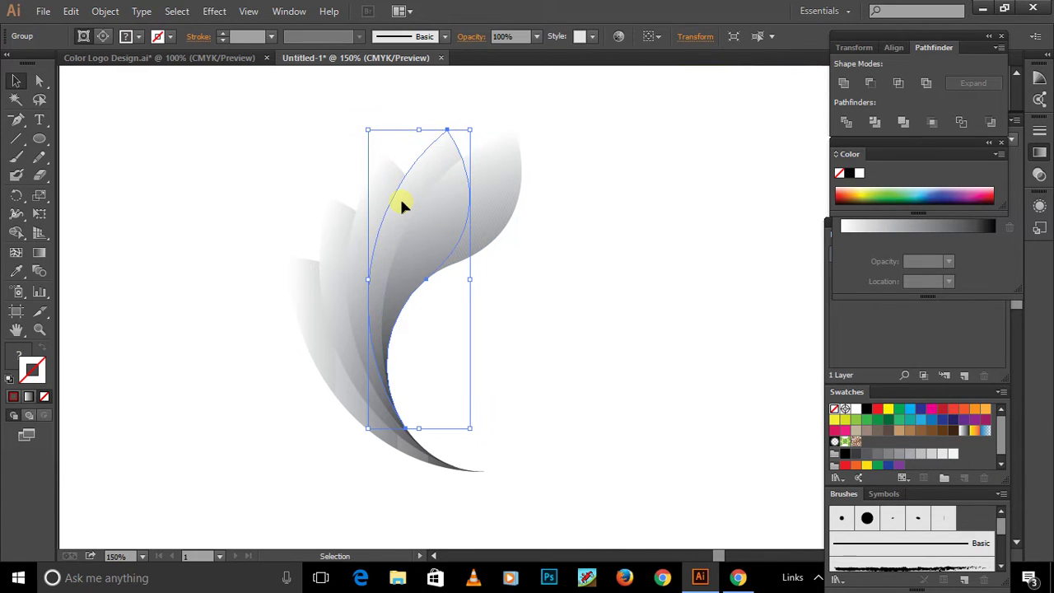
pyautogui.click(314, 319)
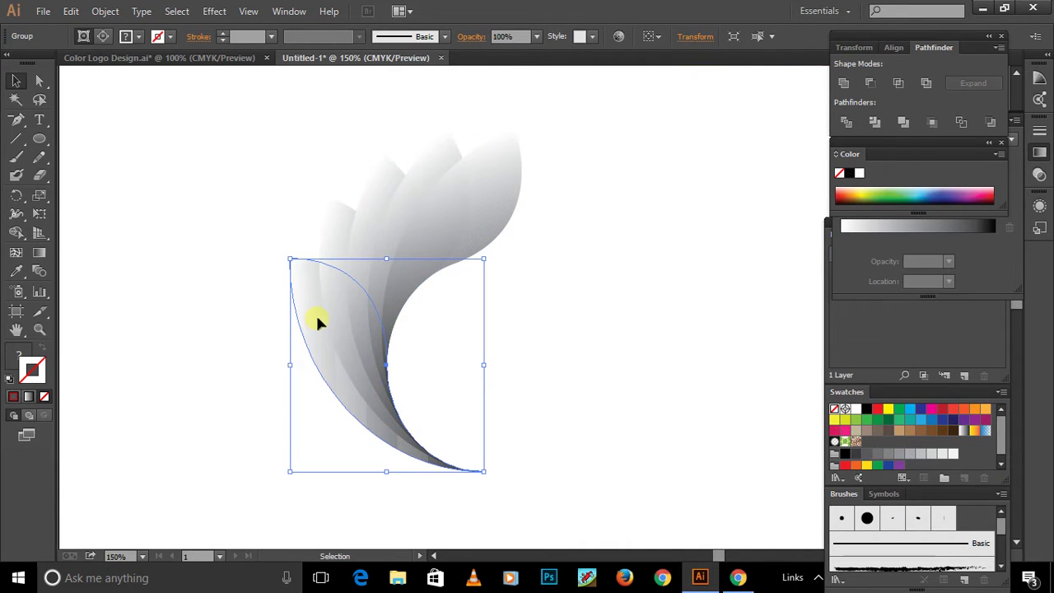
pyautogui.moveTo(285, 158); pyautogui.dragTo(544, 470)
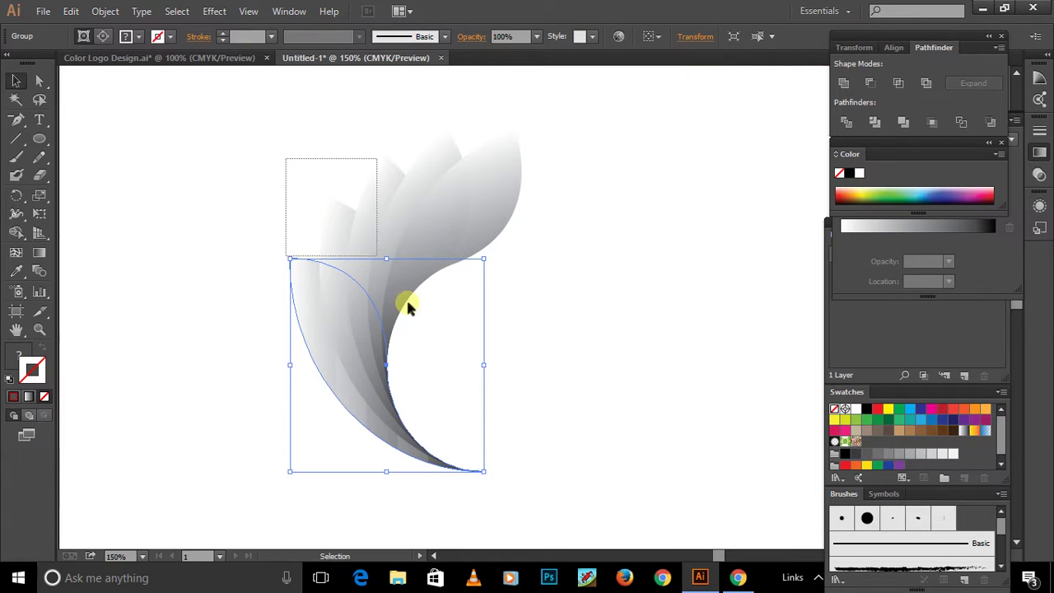
# Release the petals' clipping mask, undo it, then reselect all the petal paths
pyautogui.rightClick(340, 288)
pyautogui.rightClick(342, 295)
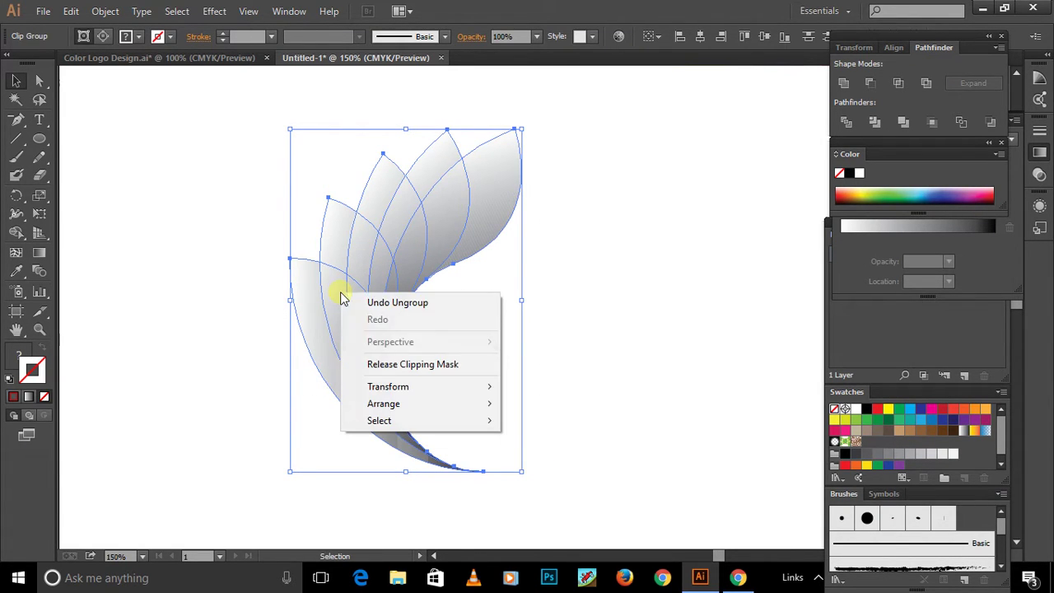
pyautogui.click(377, 363)
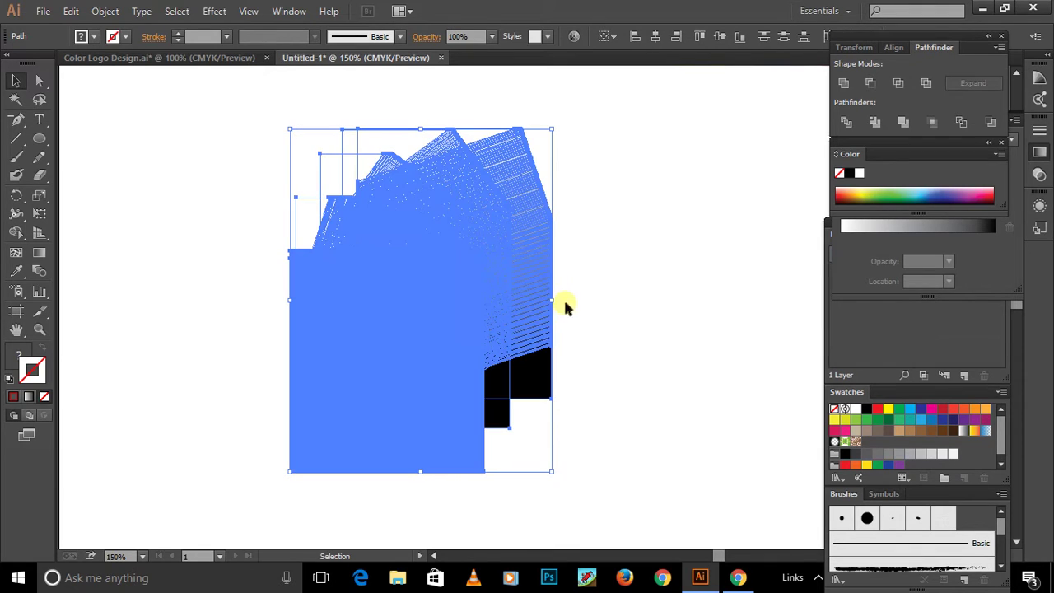
pyautogui.hotkey('ctrl', 'z')
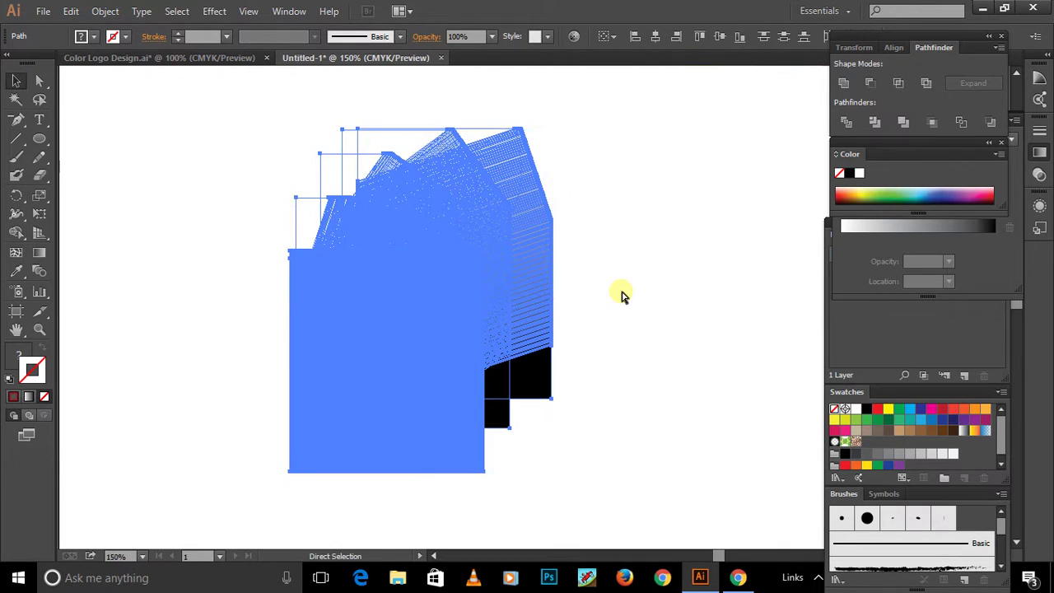
pyautogui.click(503, 272)
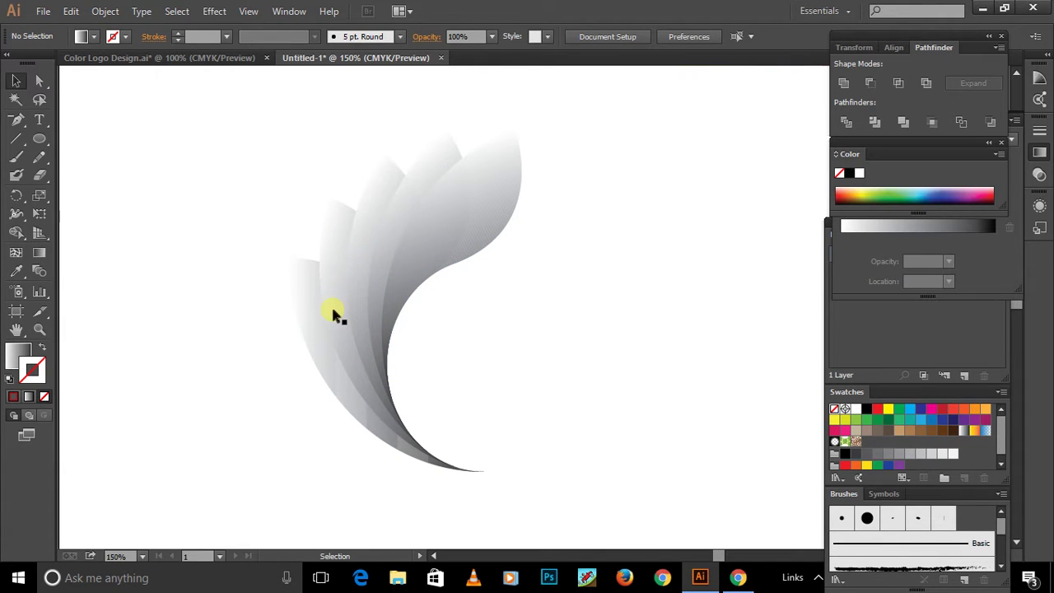
pyautogui.press('ctrl')
pyautogui.click(971, 515)
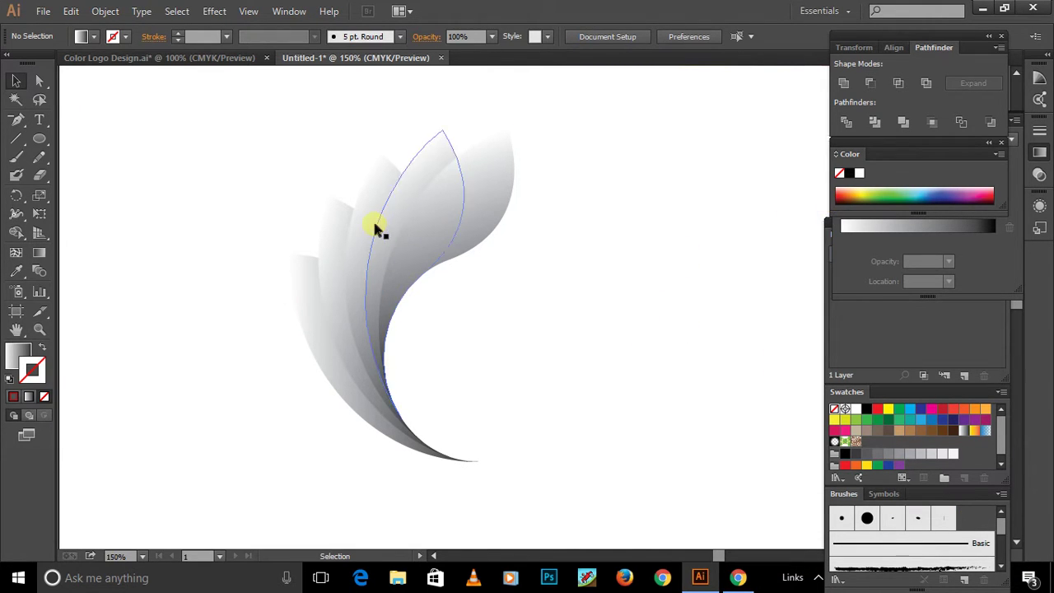
pyautogui.moveTo(277, 152); pyautogui.dragTo(550, 476)
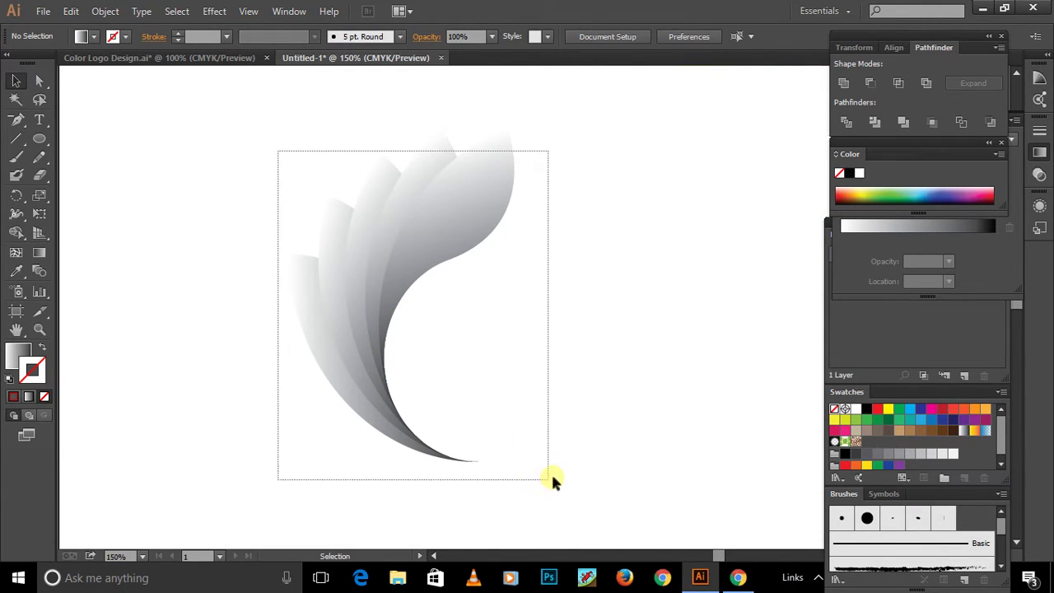
# Apply Pathfinder Divide to the overlapping petals, zoom in, and select the divided group
pyautogui.click(847, 122)
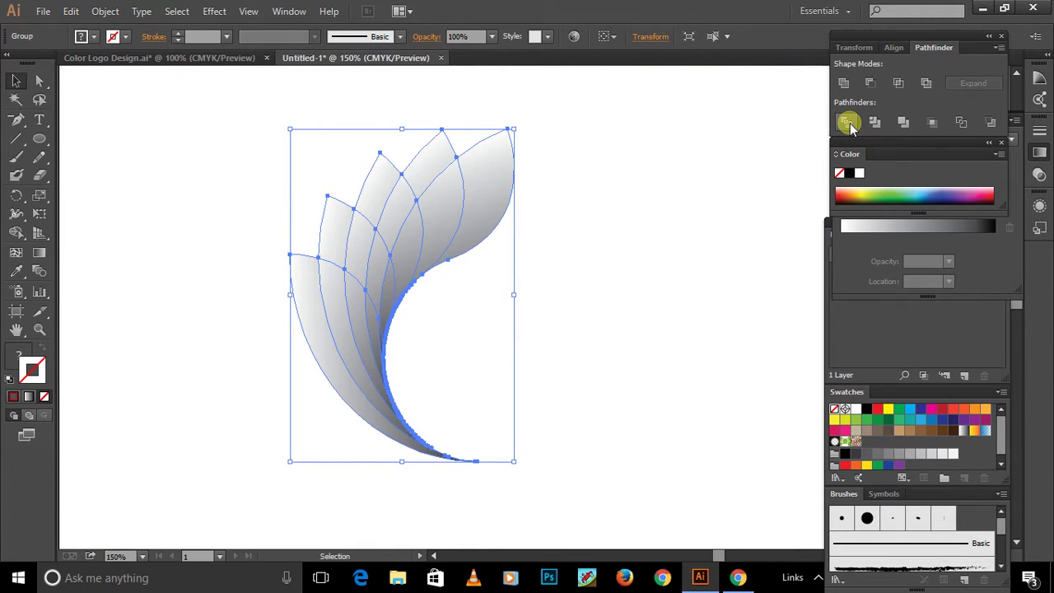
pyautogui.click(586, 219)
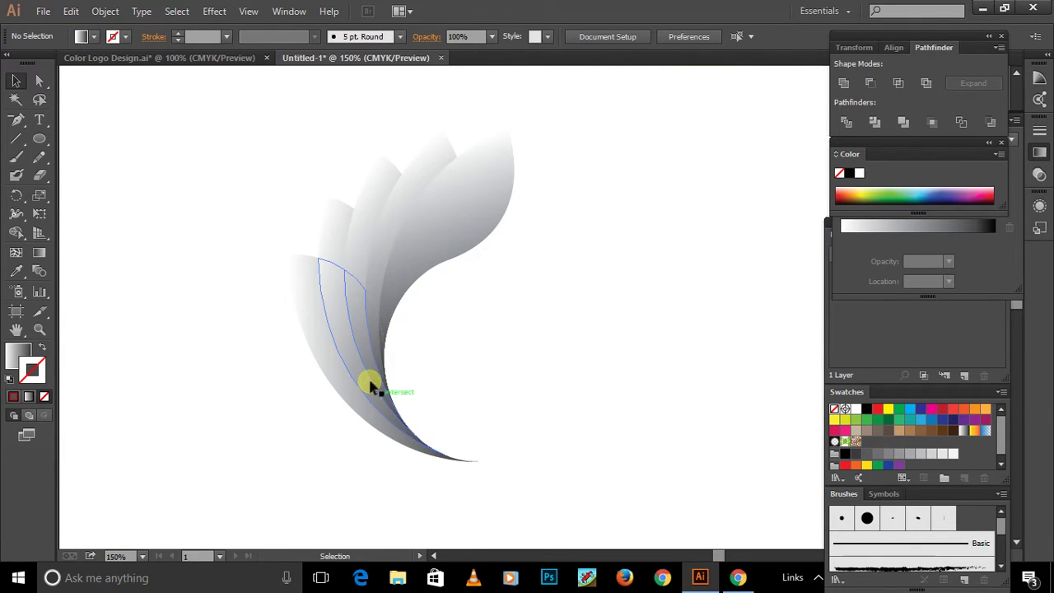
pyautogui.scroll(1, 369, 381)
pyautogui.scroll(2, 370, 378)
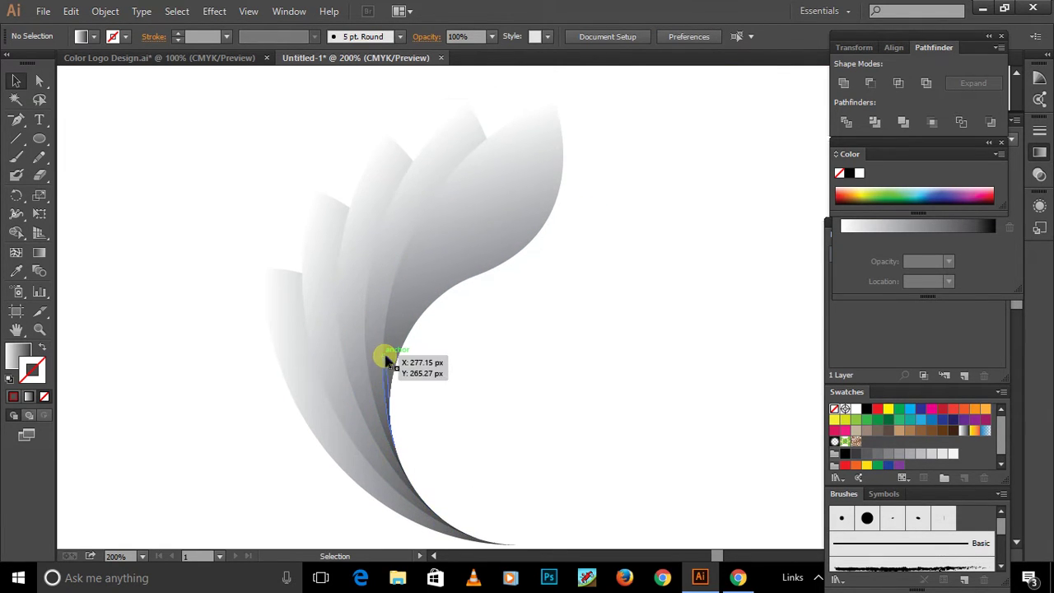
pyautogui.click(541, 149)
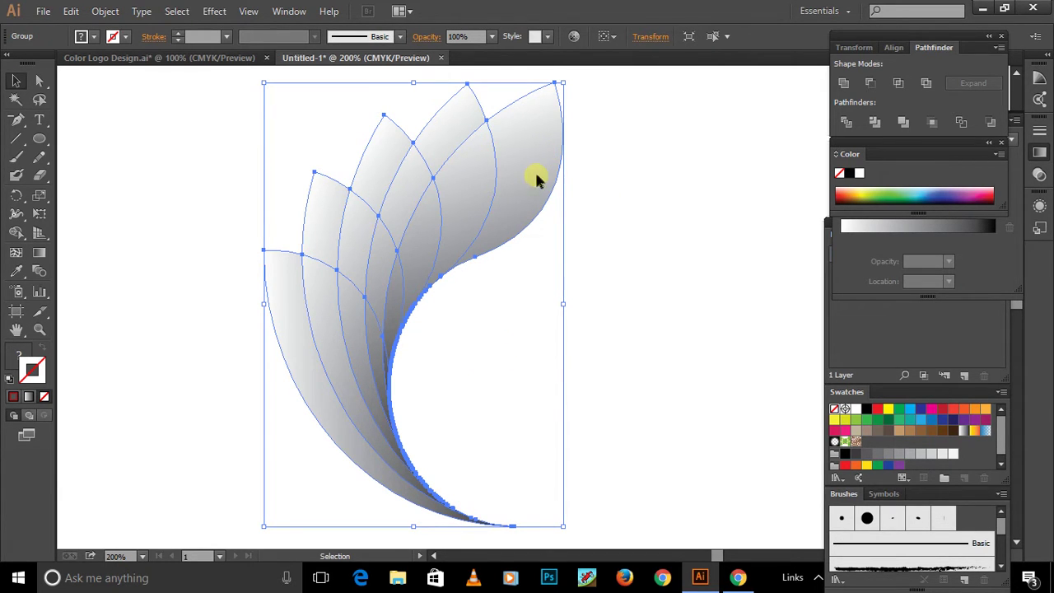
# Ungroup the divided pieces and delete the top-right petal piece
pyautogui.rightClick(536, 176)
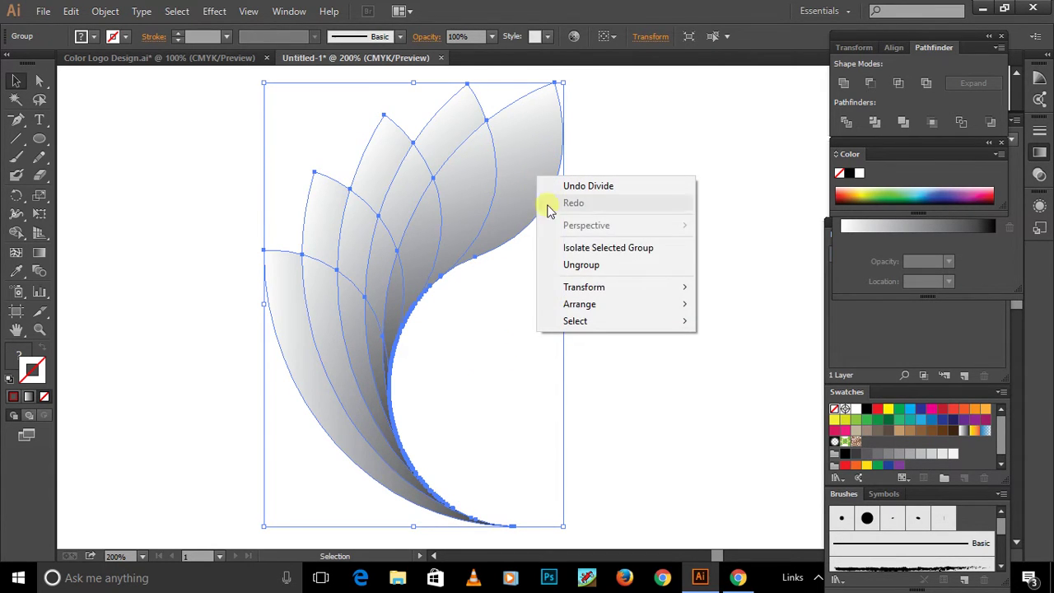
pyautogui.click(583, 265)
pyautogui.click(631, 234)
pyautogui.click(521, 193)
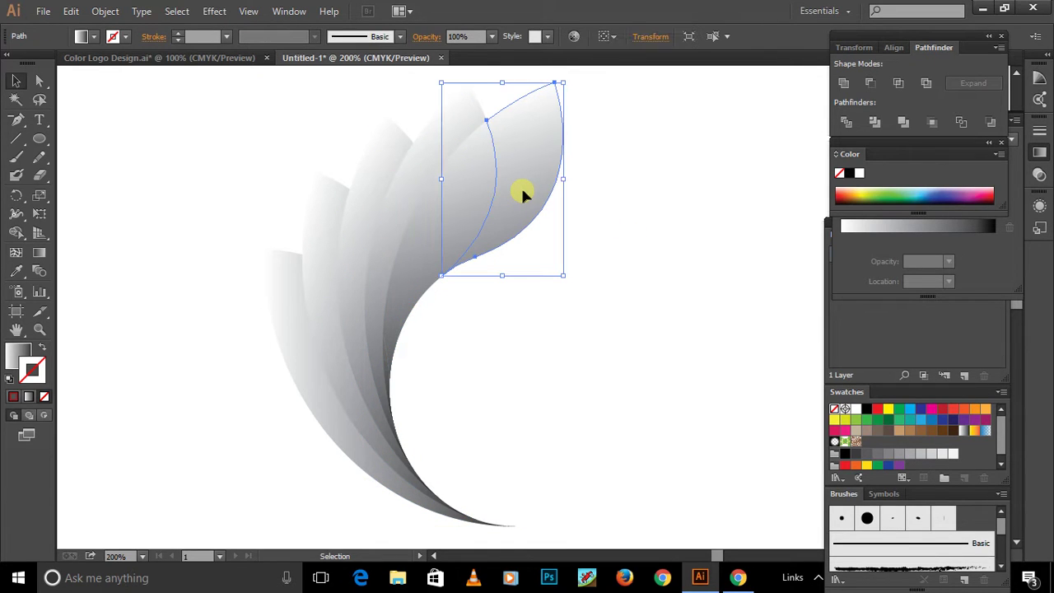
pyautogui.press('Delete')
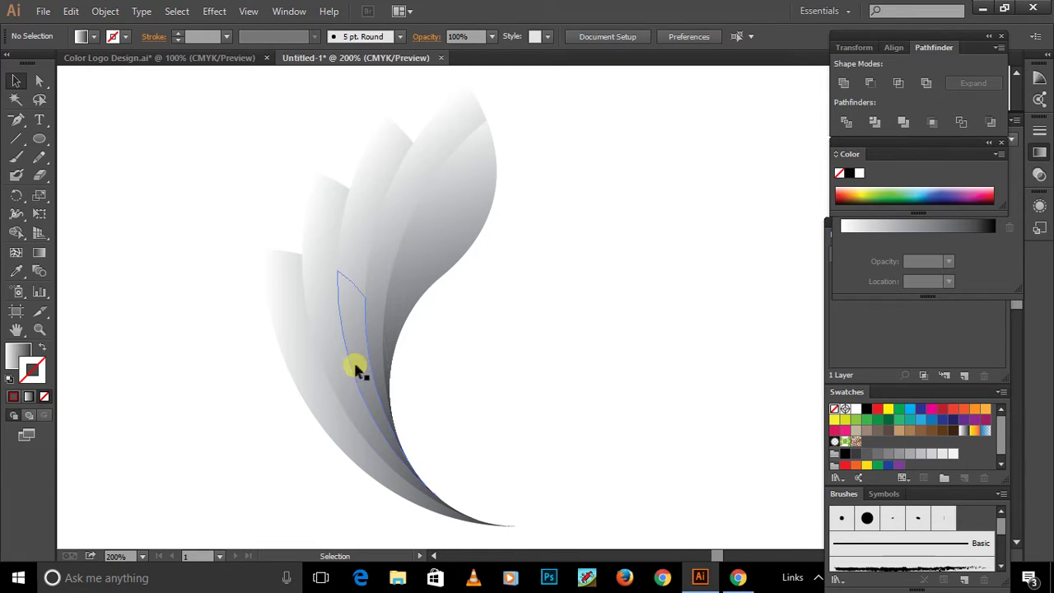
# Remove two more unwanted fragments on the lower-left petals
pyautogui.click(328, 362)
pyautogui.hotkey('ctrl', 'shift', 'a')
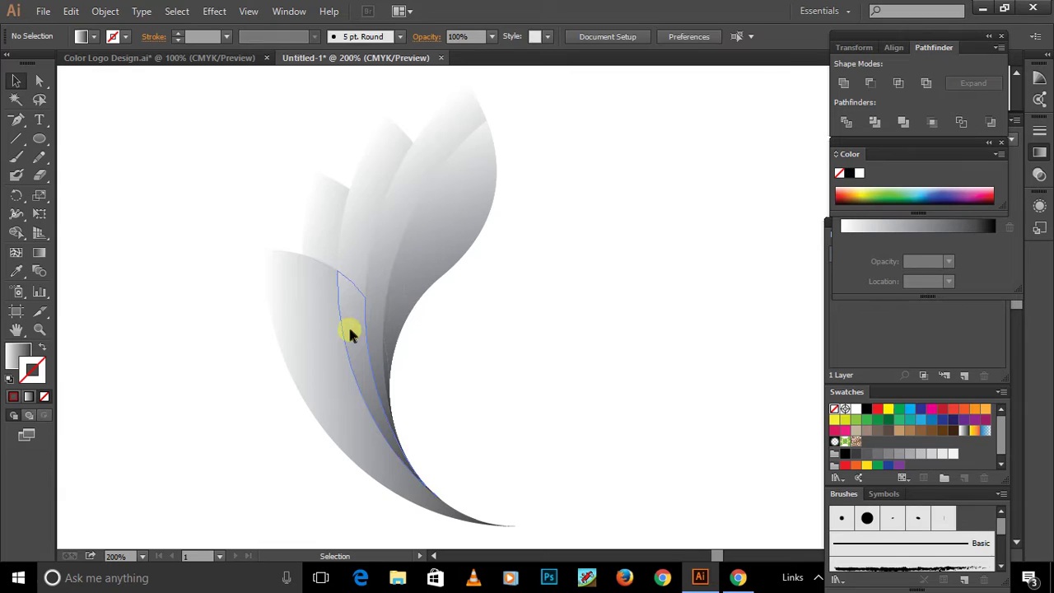
pyautogui.click(348, 325)
pyautogui.hotkey('ctrl', 'shift', 'a')
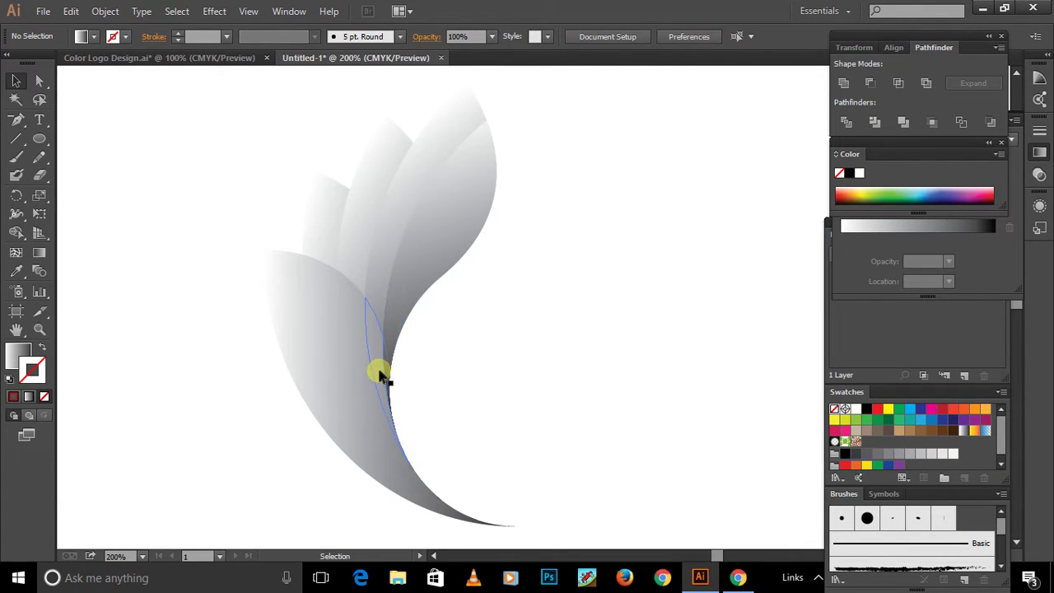
# Zoom in and delete the six stacked thin slivers at the petals' inner curve, then zoom back out
pyautogui.scroll(2, 379, 374)
pyautogui.scroll(1, 387, 379)
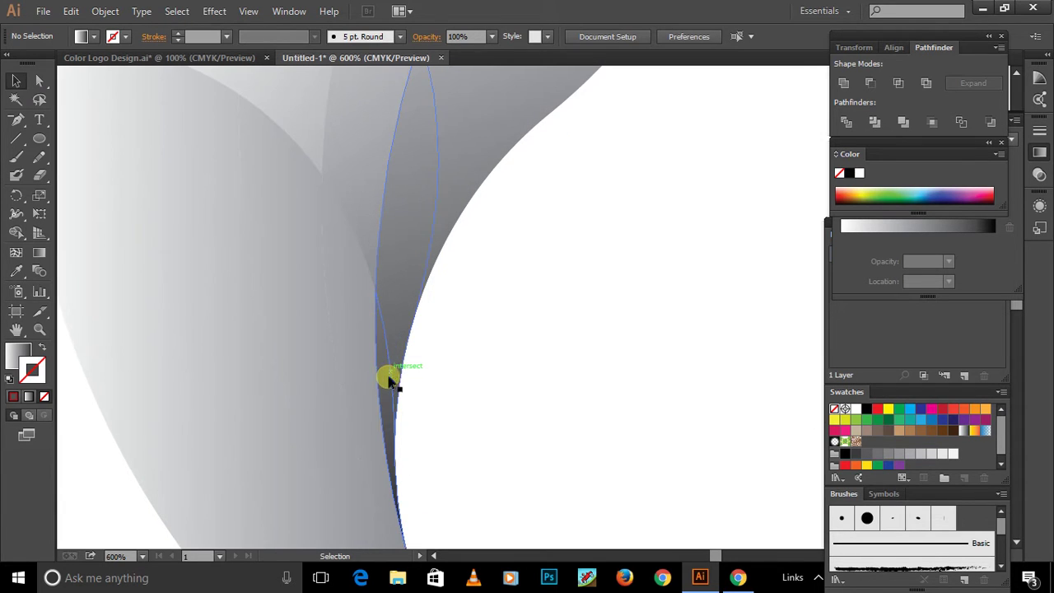
pyautogui.click(384, 382)
pyautogui.press('Delete')
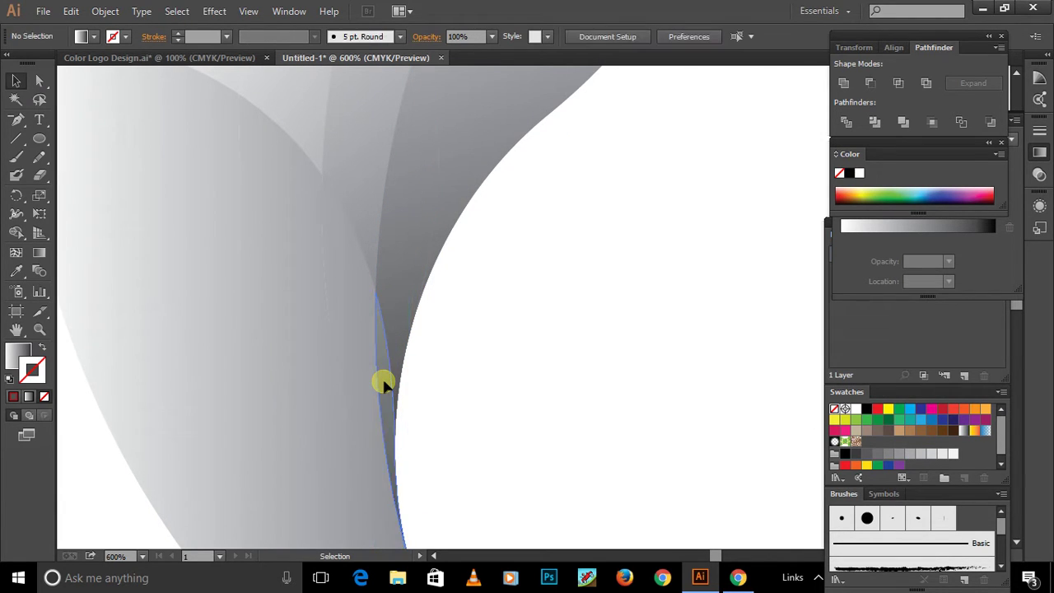
pyautogui.click(384, 382)
pyautogui.press('Delete')
pyautogui.click(383, 382)
pyautogui.press('Delete')
pyautogui.click(384, 382)
pyautogui.press('Delete')
pyautogui.click(383, 382)
pyautogui.press('Delete')
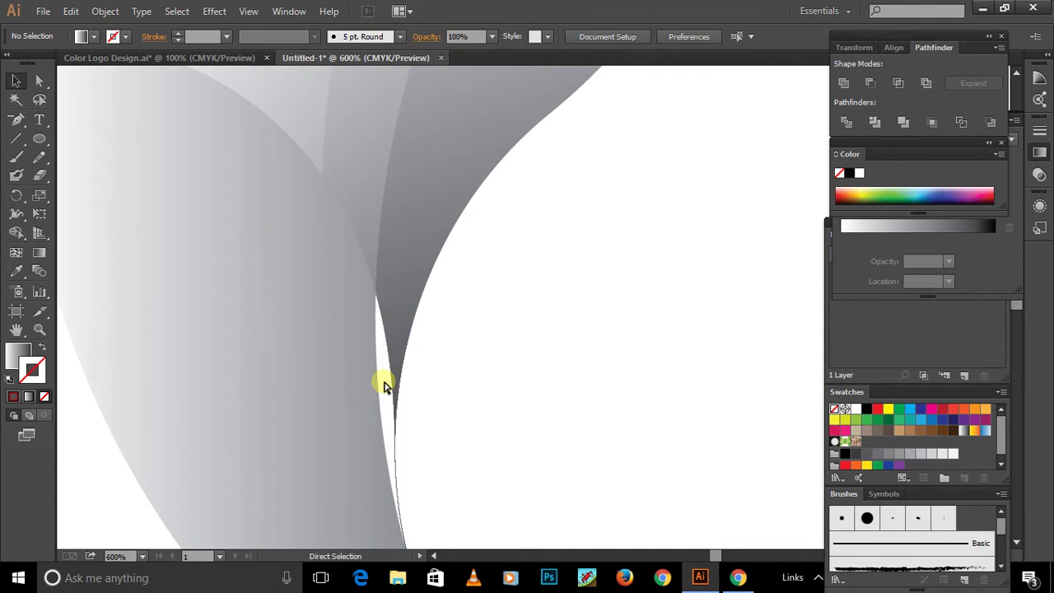
pyautogui.click(383, 382)
pyautogui.scroll(-1, 522, 347)
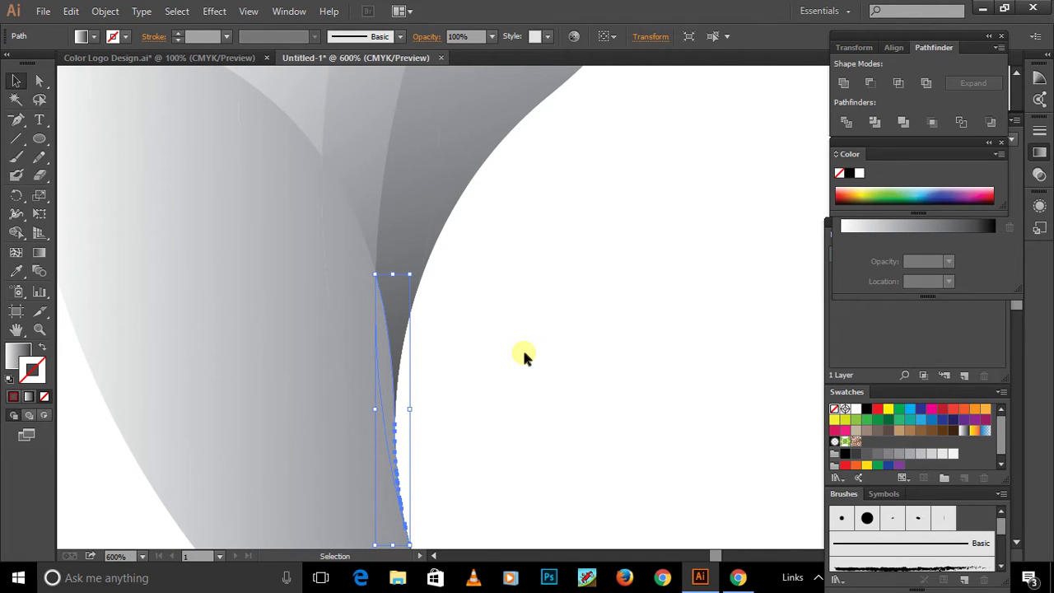
pyautogui.press('Delete')
pyautogui.scroll(-1, 543, 341)
pyautogui.scroll(-2, 559, 337)
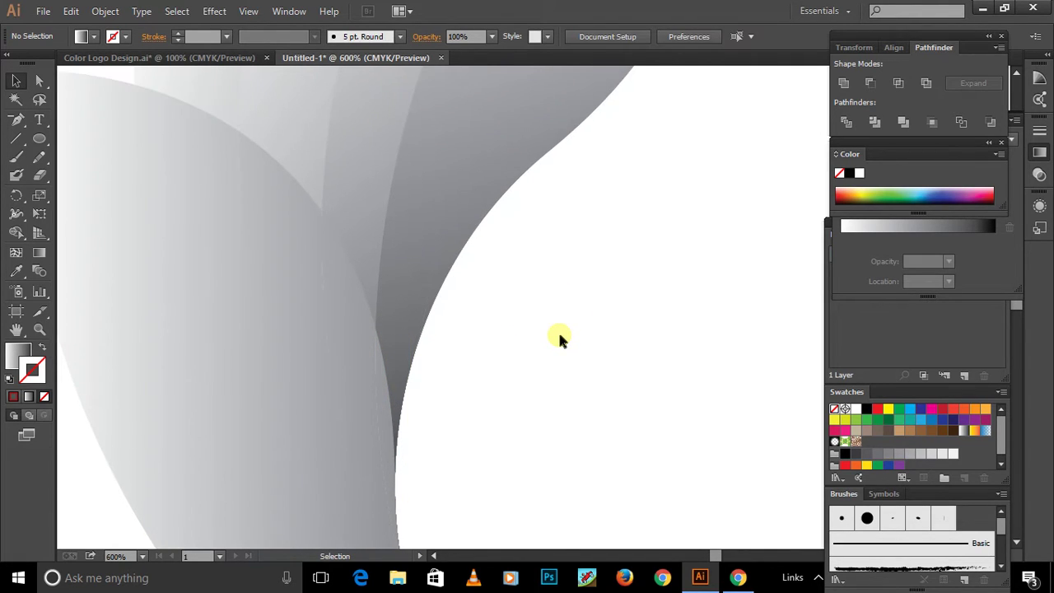
pyautogui.scroll(1, 560, 342)
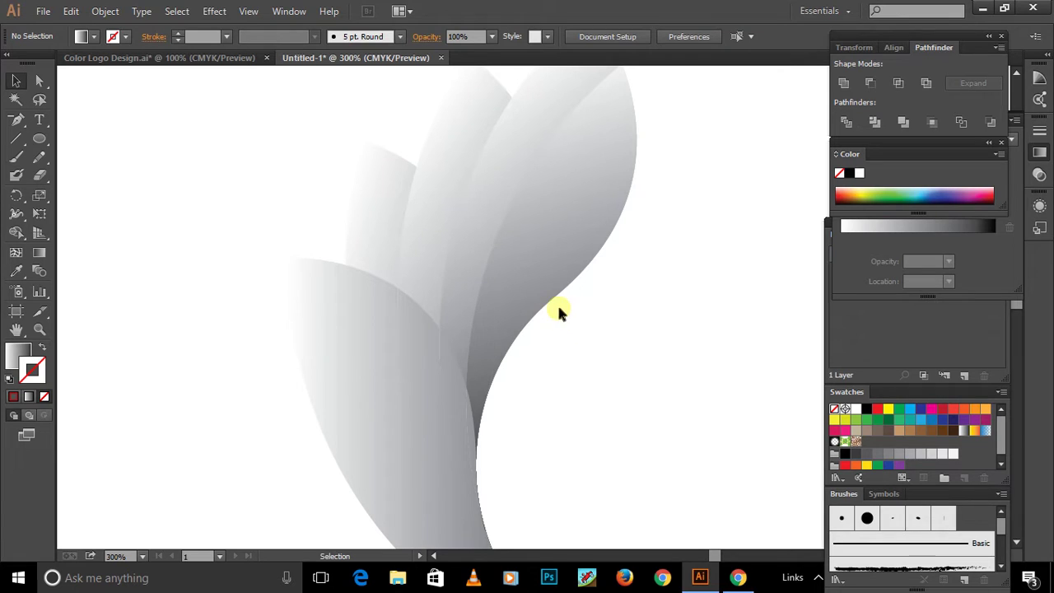
# Delete the leftover sliver pieces inside the lower and upper petals
pyautogui.click(426, 272)
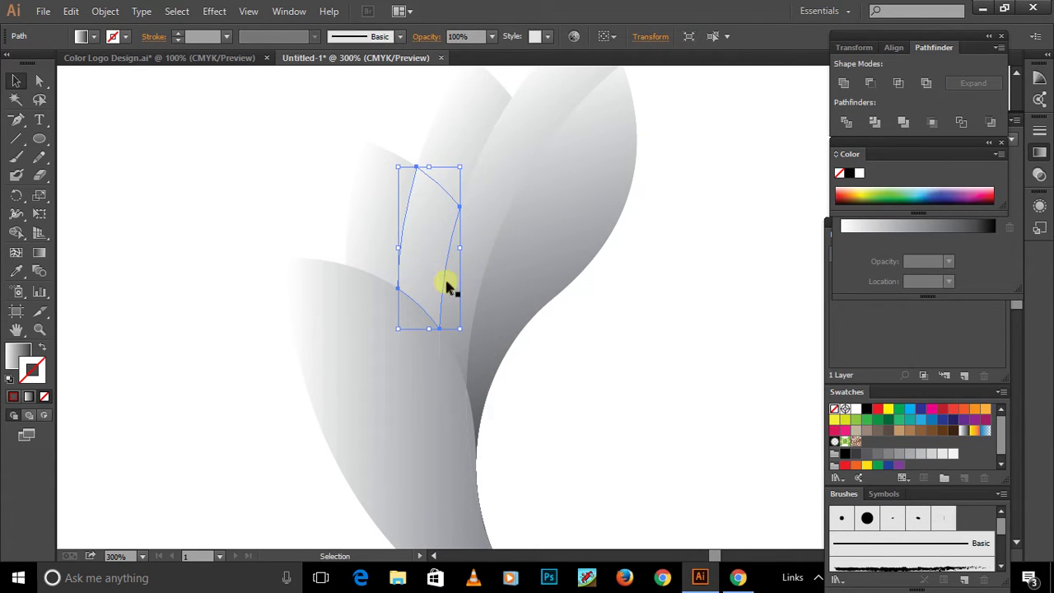
pyautogui.moveTo(447, 287); pyautogui.dragTo(459, 300)
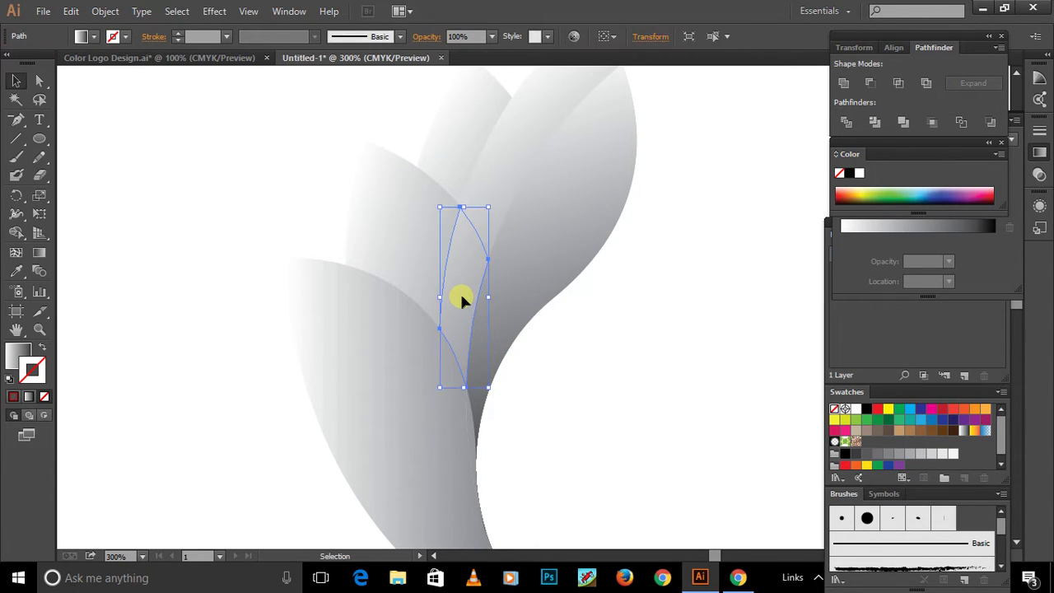
pyautogui.hotkey('ctrl', 'shift', 'a')
pyautogui.click(483, 330)
pyautogui.press('Delete')
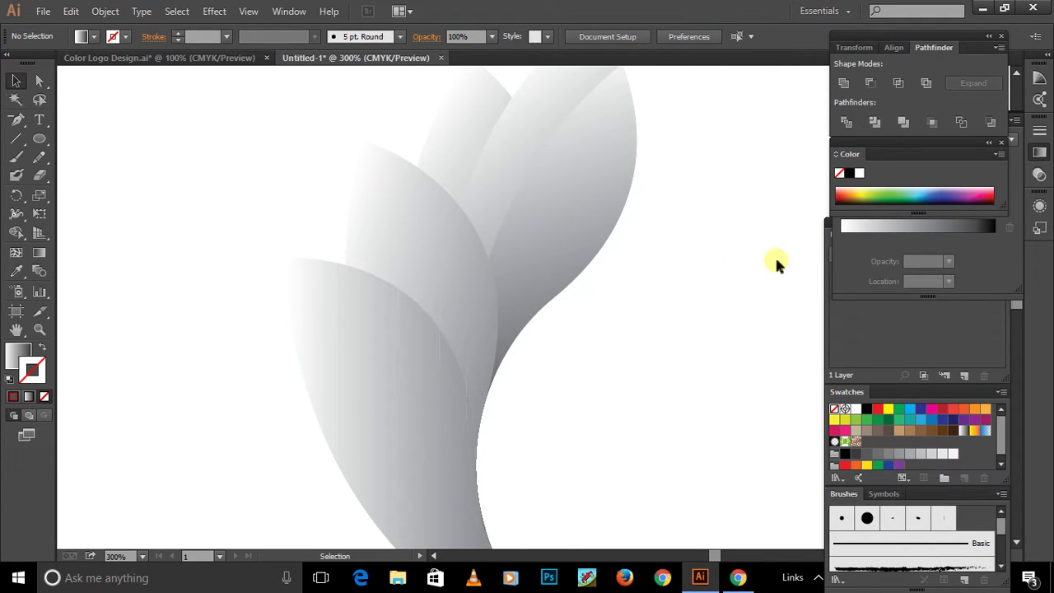
pyautogui.scroll(1, 583, 247)
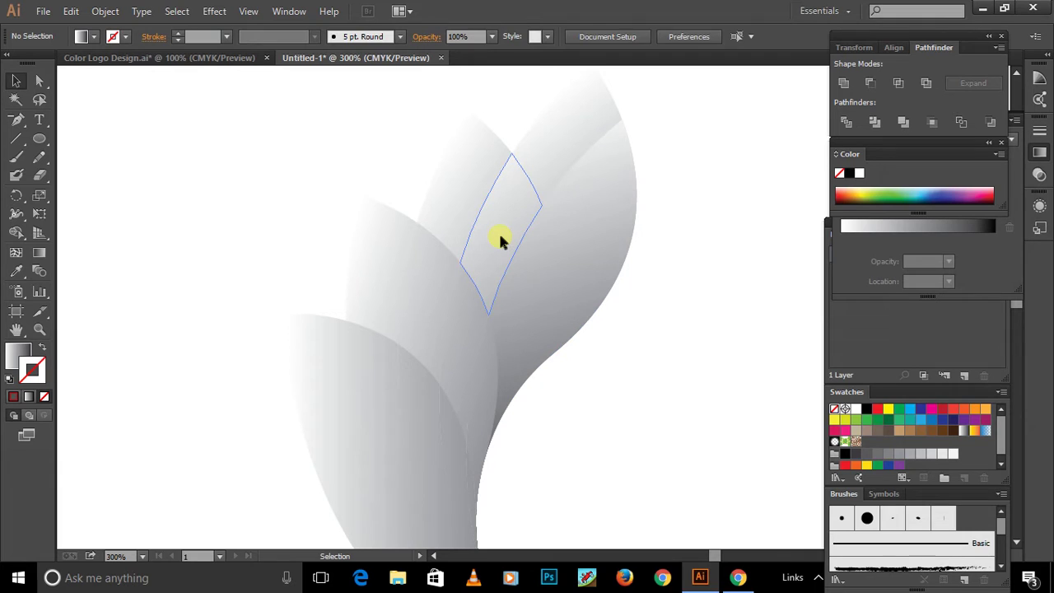
pyautogui.click(500, 238)
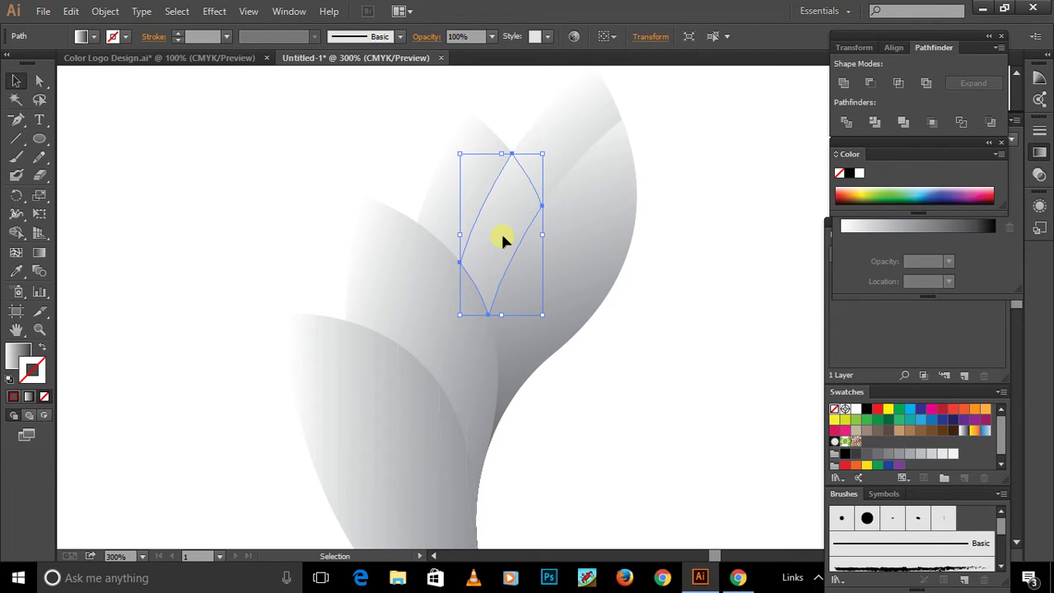
pyautogui.press('Delete')
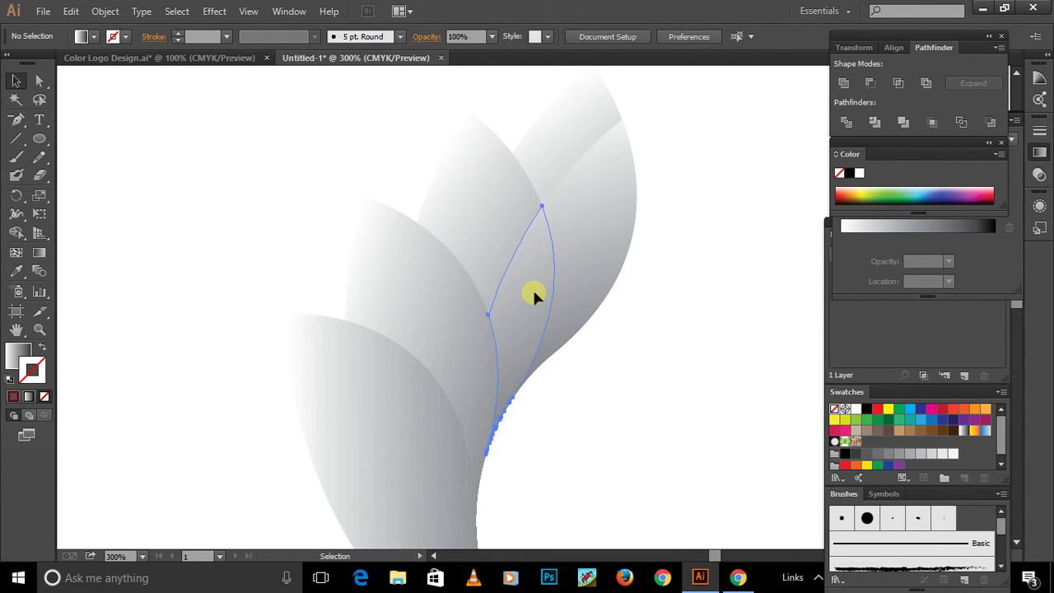
pyautogui.click(591, 218)
pyautogui.hotkey('ctrl', 'shift', 'a')
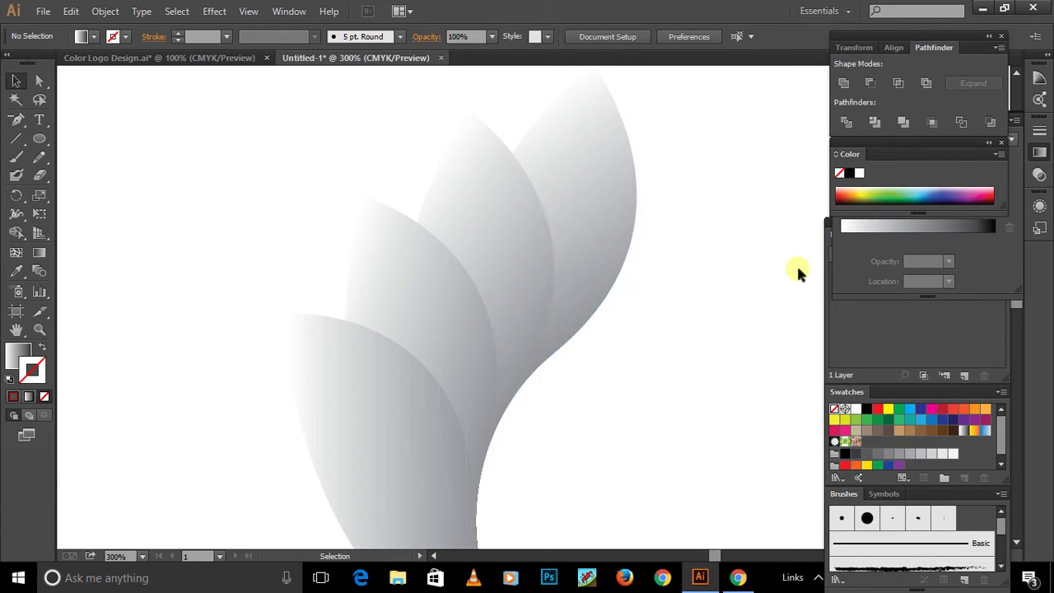
# Delete the top-right overlap piece, then zoom out to show the artboard and colour swatches
pyautogui.scroll(2, 741, 261)
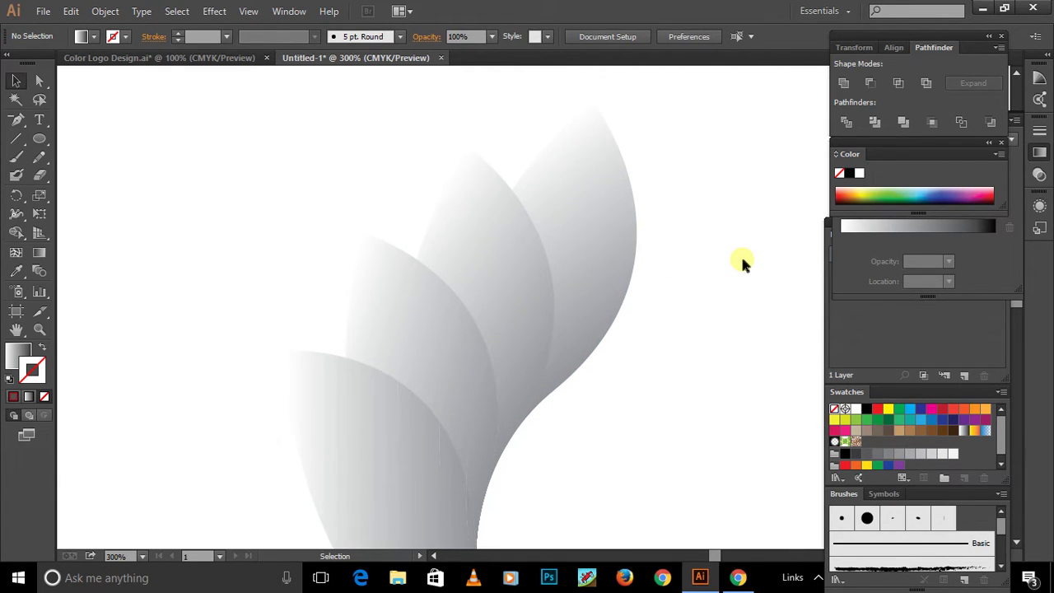
pyautogui.click(605, 238)
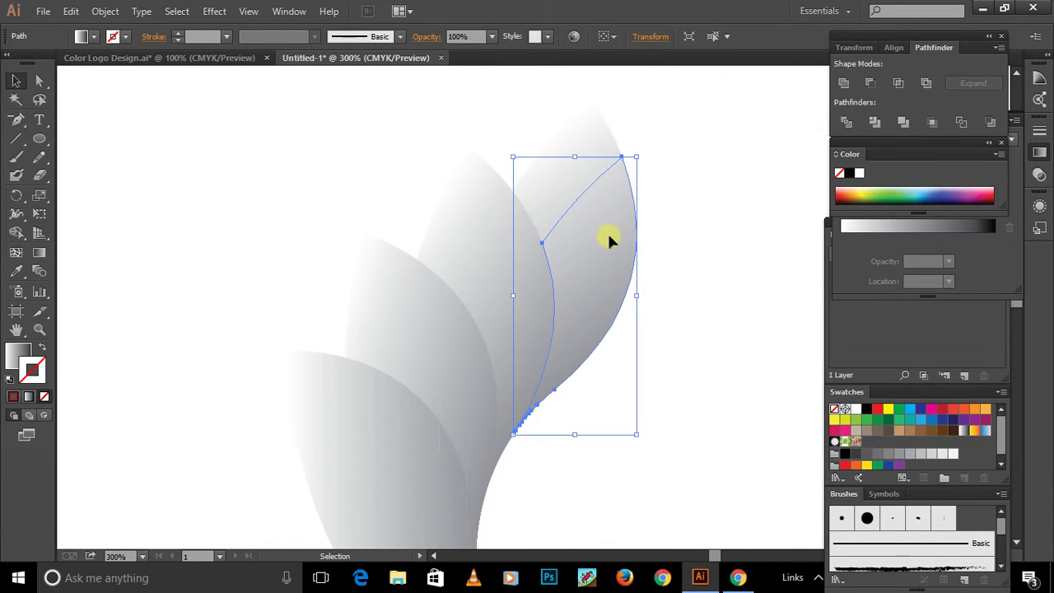
pyautogui.press('Delete')
pyautogui.hotkey('ctrl', 'z')
pyautogui.press('Delete')
pyautogui.scroll(-1, 732, 248)
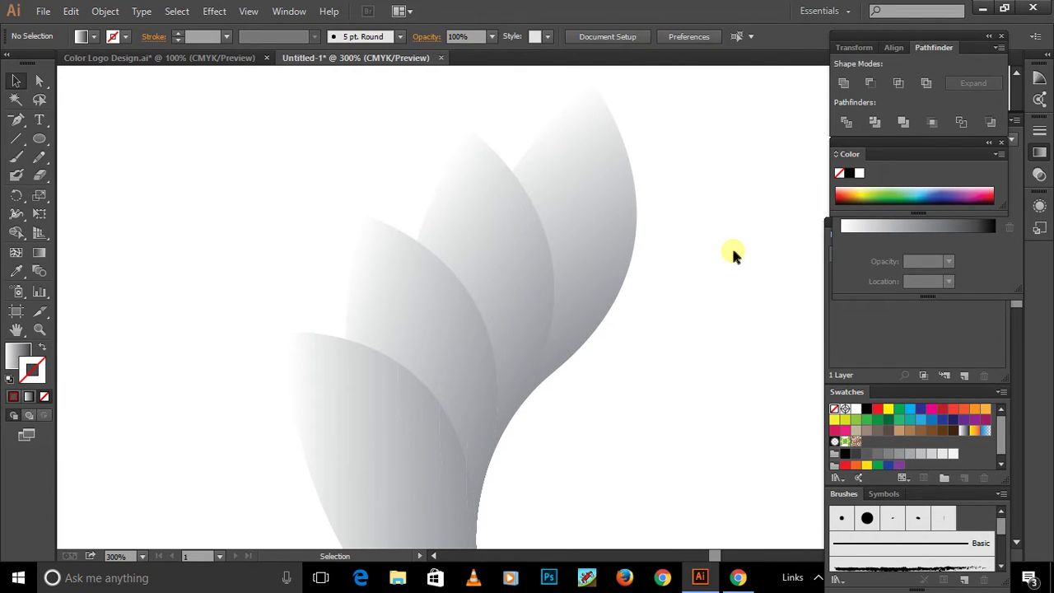
pyautogui.keyDown('alt'); pyautogui.scroll(-1, 731, 245); pyautogui.keyUp('alt')
pyautogui.scroll(-4, 725, 261)
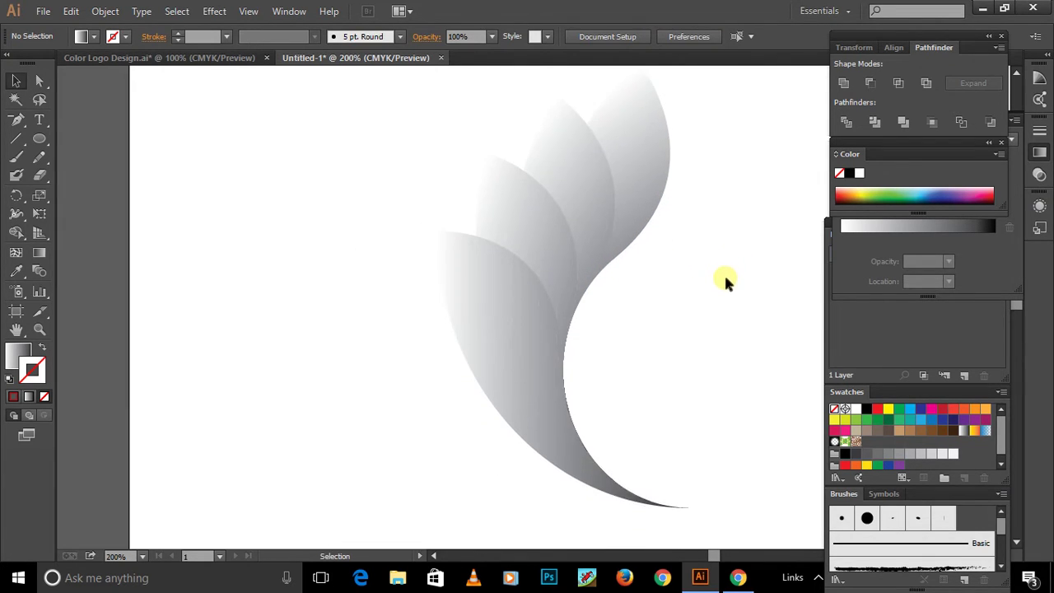
pyautogui.moveTo(724, 285); pyautogui.dragTo(630, 326)
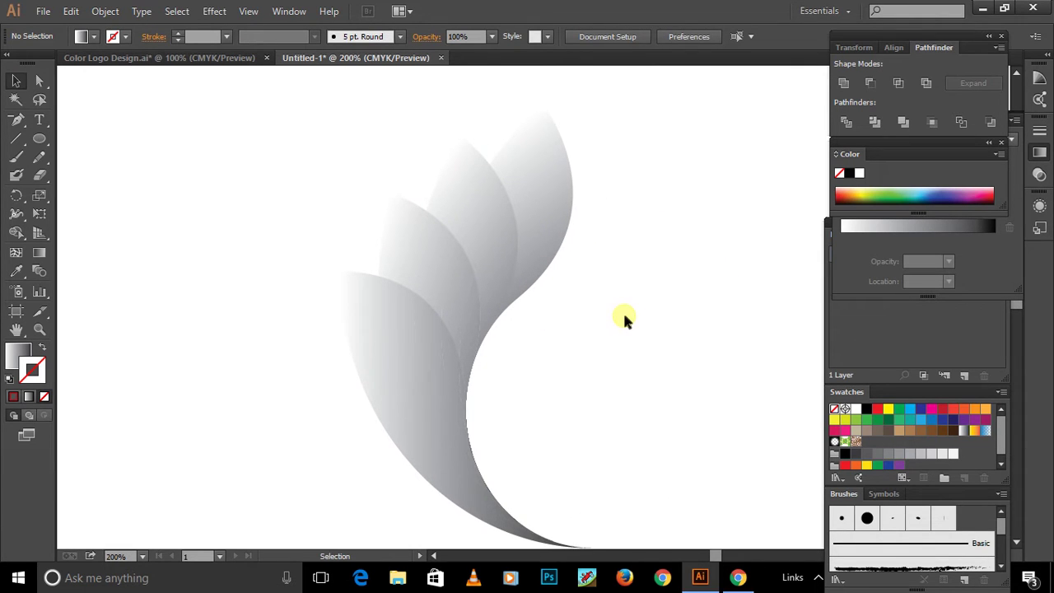
pyautogui.keyDown('alt'); pyautogui.scroll(-1, 623, 317); pyautogui.keyUp('alt')
pyautogui.keyDown('alt'); pyautogui.scroll(-1, 648, 298); pyautogui.keyUp('alt')
pyautogui.moveTo(680, 302)
pyautogui.mouseDown()
pyautogui.moveTo(497, 301)
pyautogui.moveTo(501, 290)
pyautogui.mouseUp()
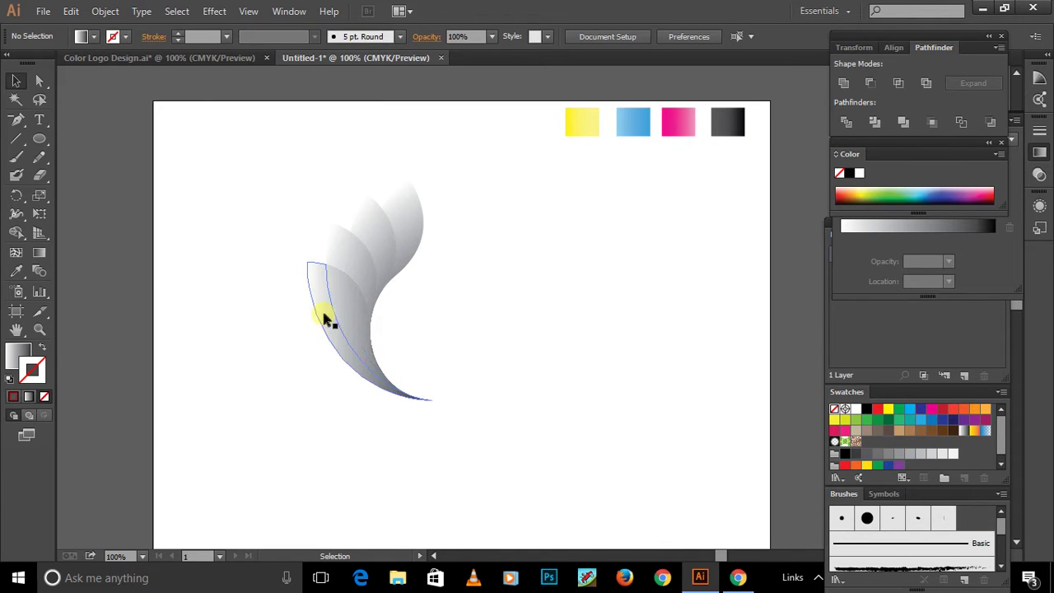
# Colour the left petal tip magenta with the Eyedropper, checking the finished logo for reference
pyautogui.click(337, 258)
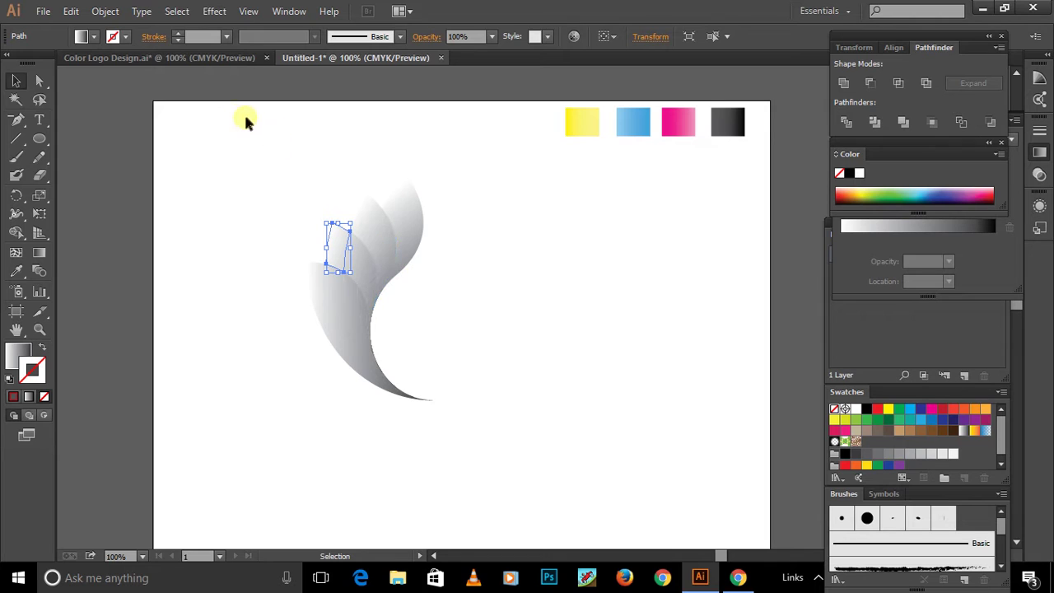
pyautogui.click(166, 58)
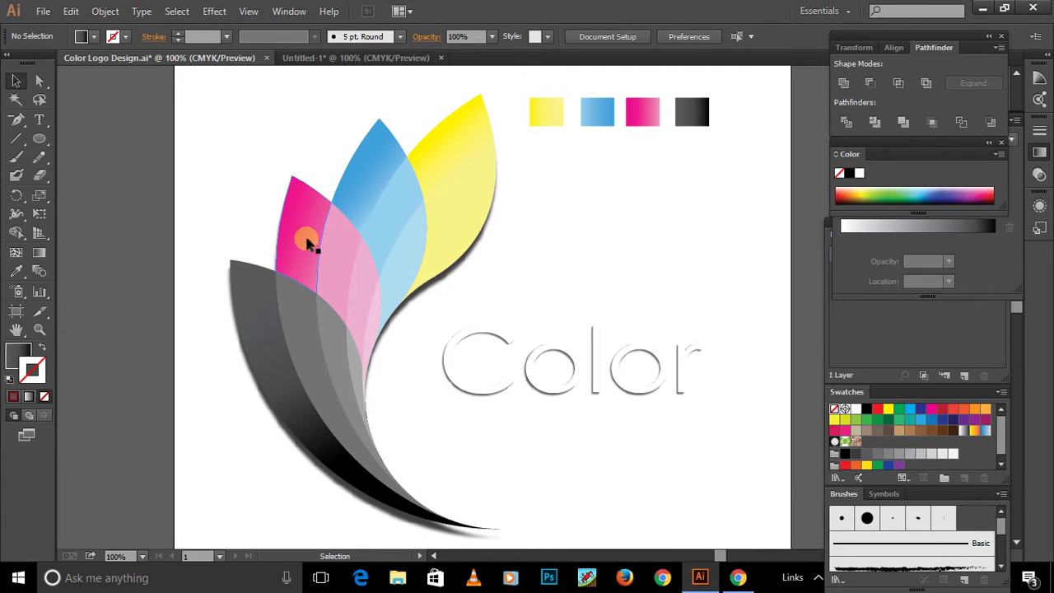
pyautogui.click(308, 59)
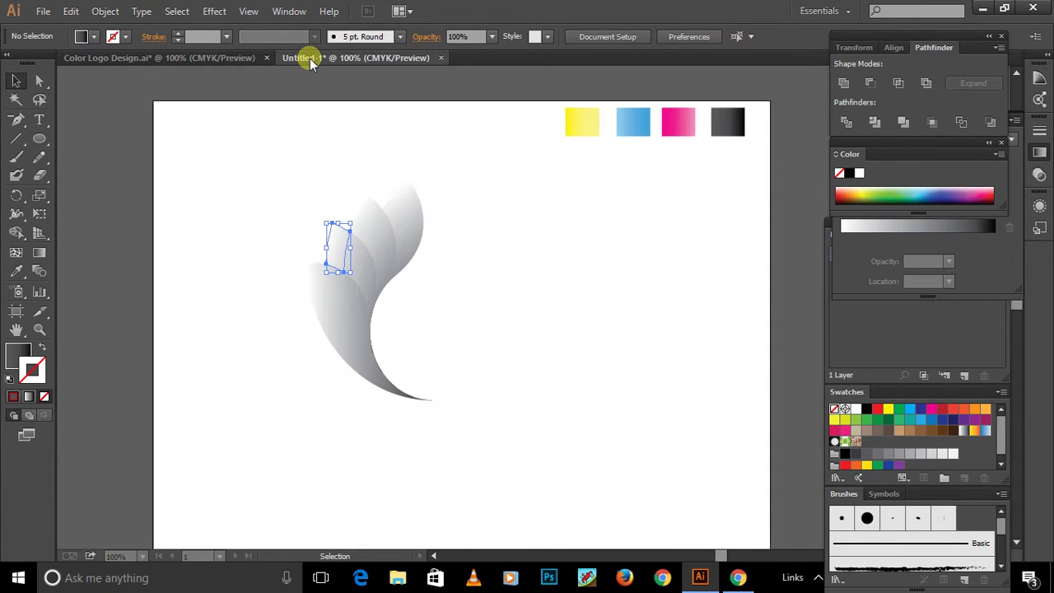
pyautogui.click(16, 271)
pyautogui.click(678, 122)
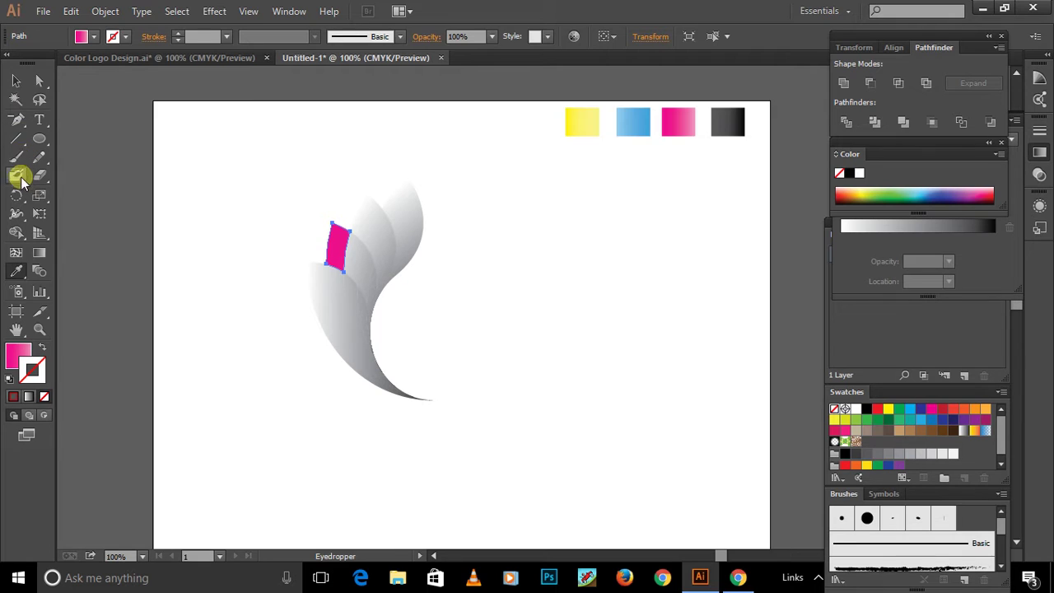
pyautogui.click(16, 82)
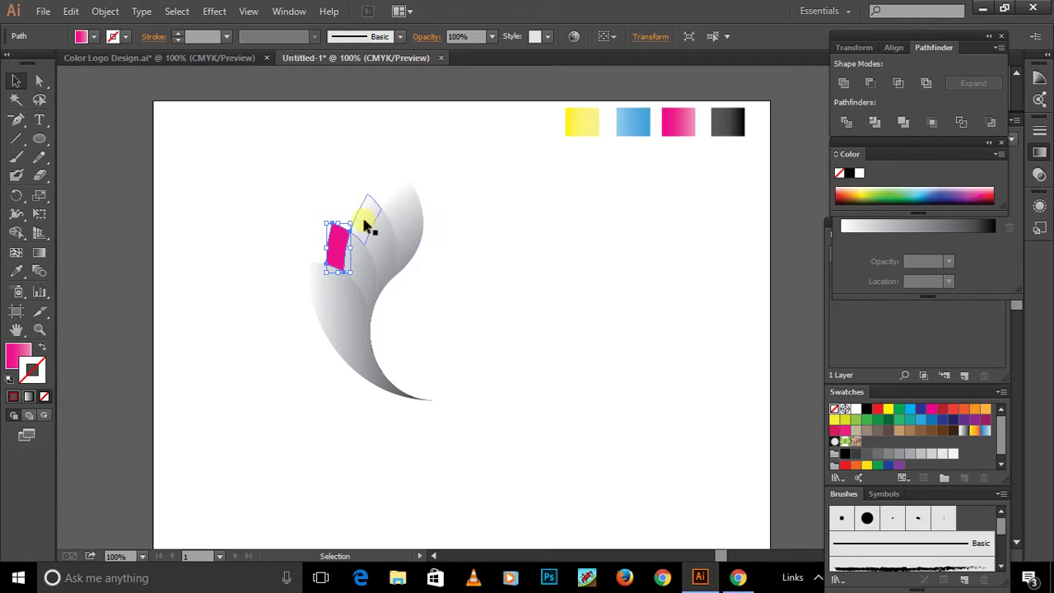
# Colour the middle petal tip light blue from the artboard swatch
pyautogui.click(366, 222)
pyautogui.click(238, 60)
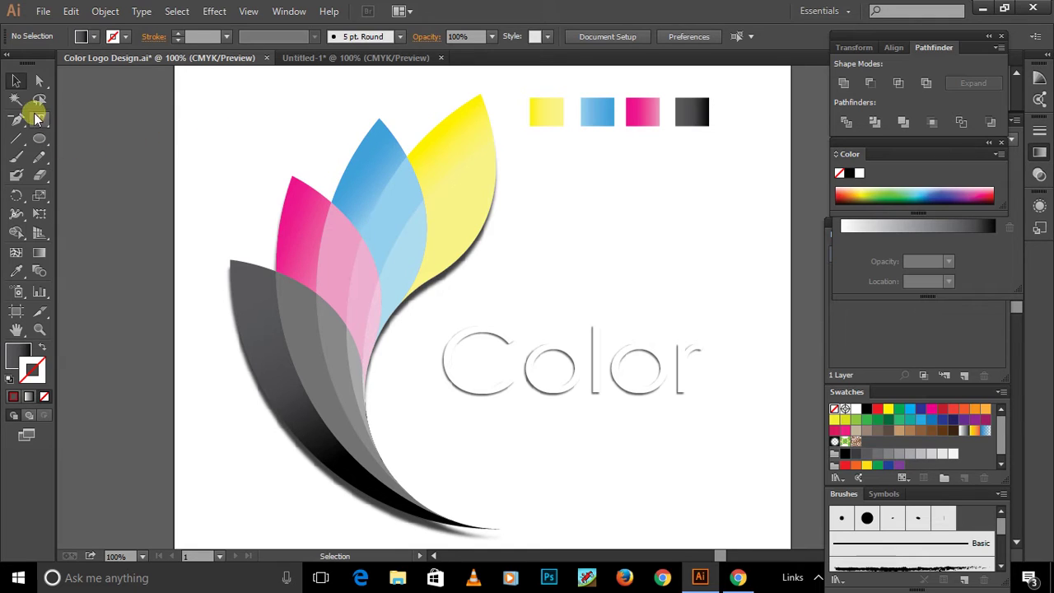
pyautogui.click(343, 59)
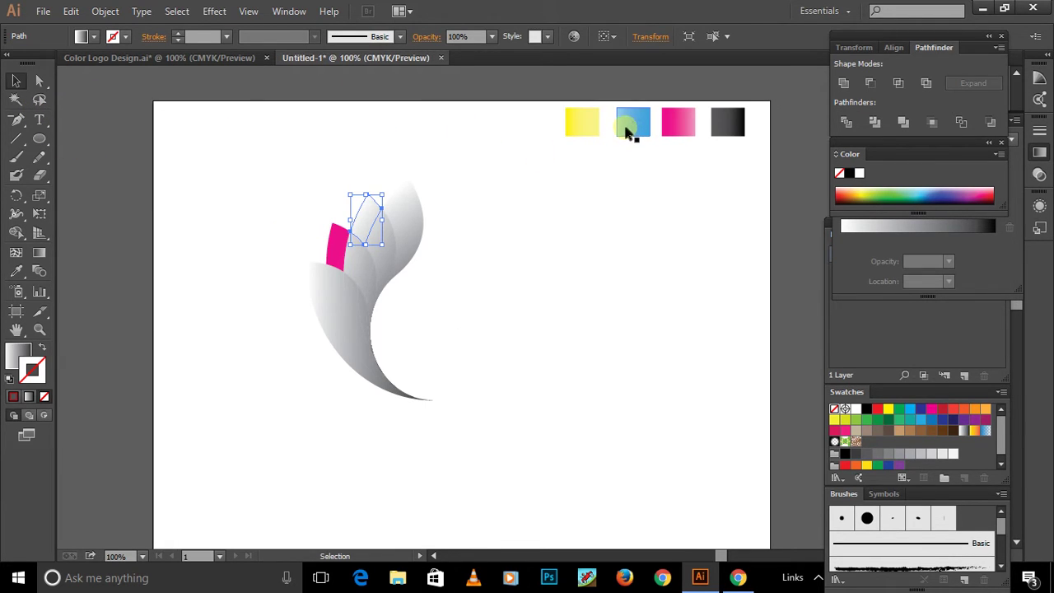
pyautogui.click(16, 271)
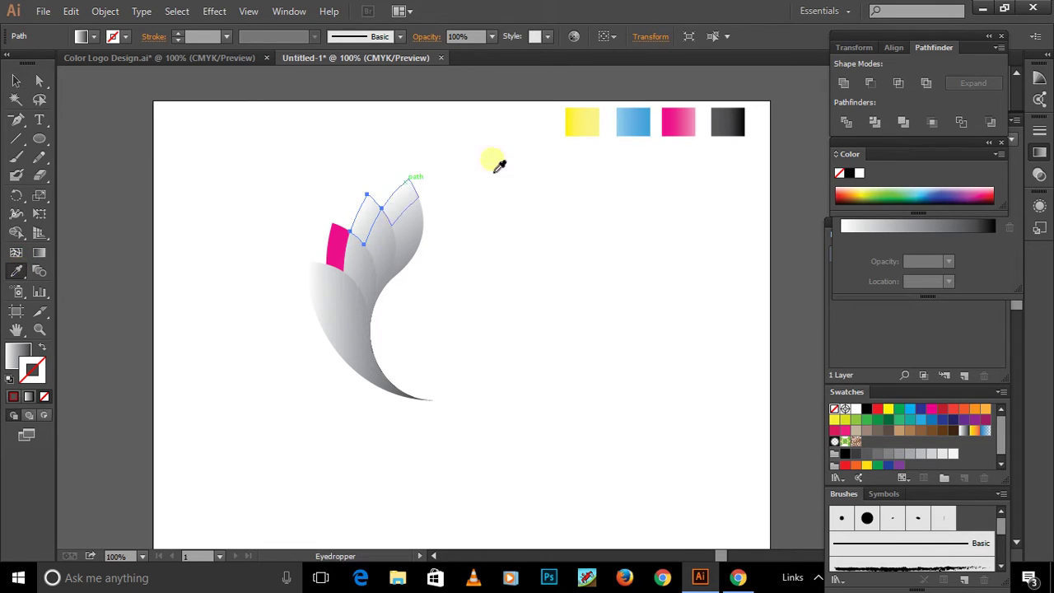
pyautogui.click(631, 124)
pyautogui.click(16, 81)
# Colour the top-right petal tip yellow from the artboard swatch
pyautogui.click(405, 192)
pyautogui.click(15, 271)
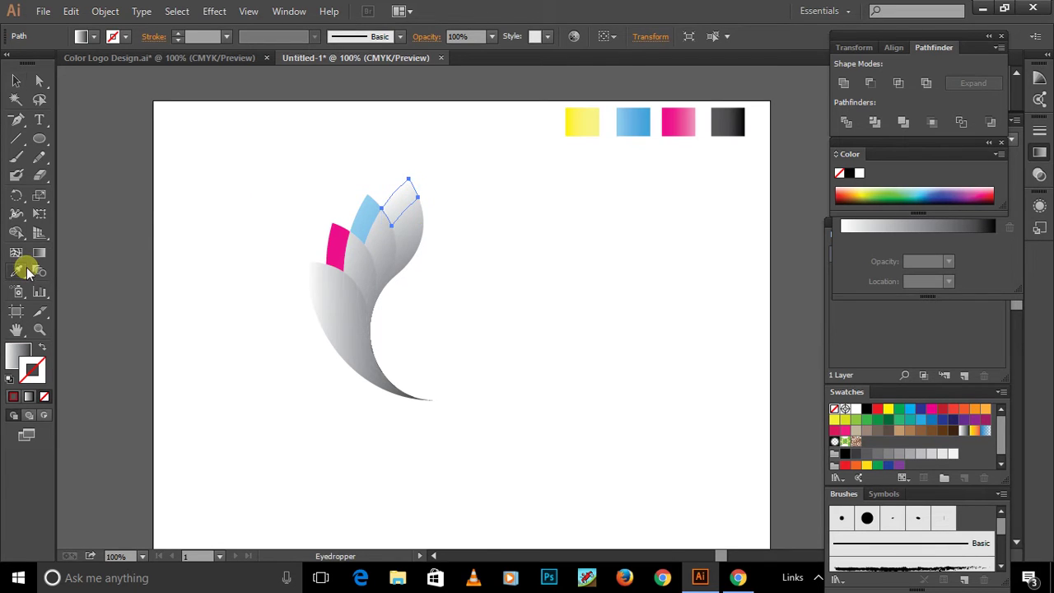
pyautogui.click(582, 130)
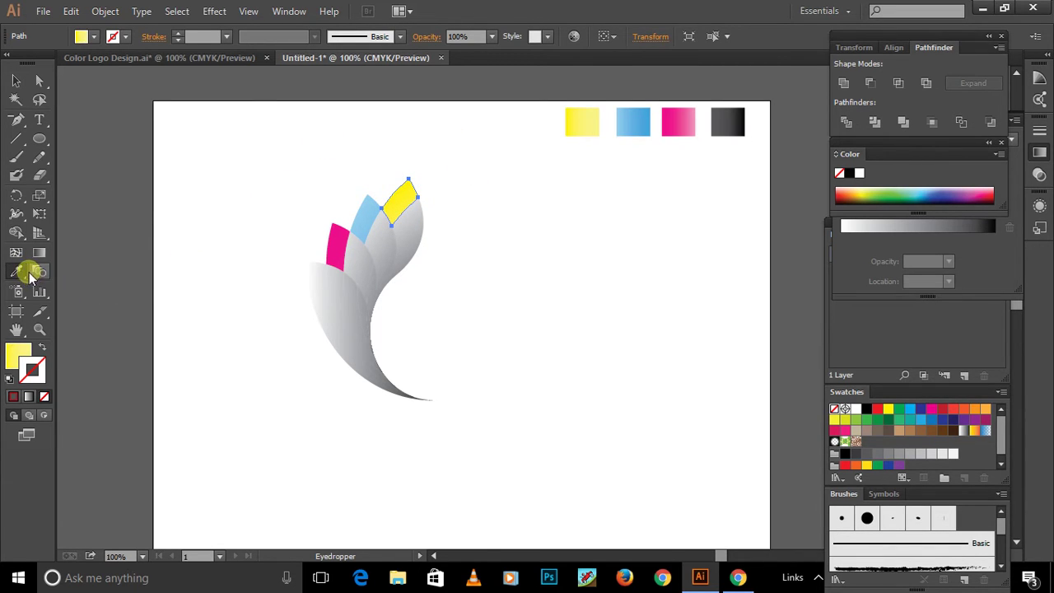
pyautogui.click(16, 80)
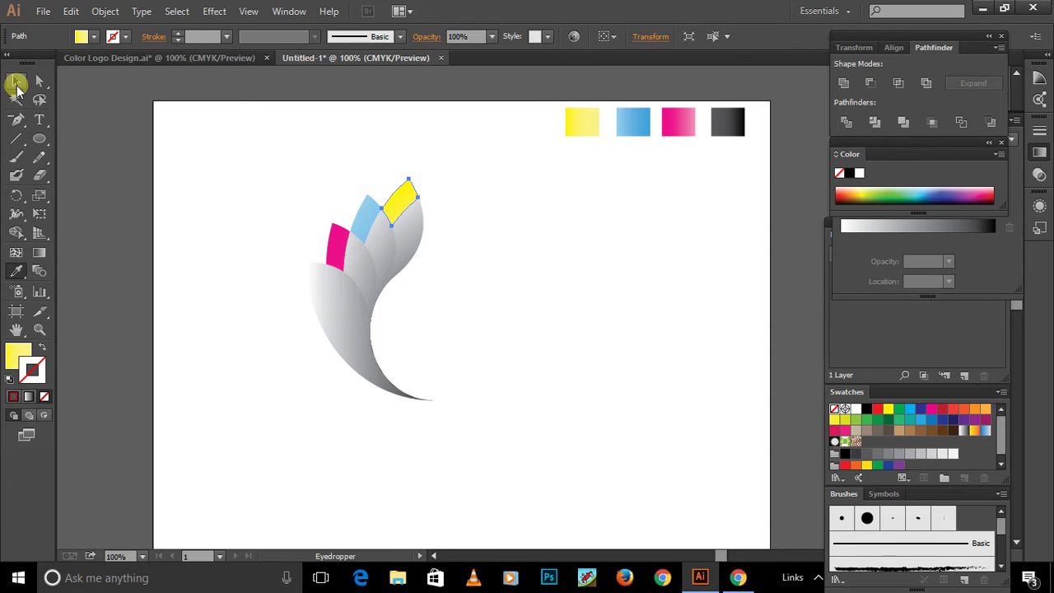
# Eyedropper the dark grey gradient onto the large left petal, then deselect it
pyautogui.click(321, 311)
pyautogui.click(16, 270)
pyautogui.click(724, 123)
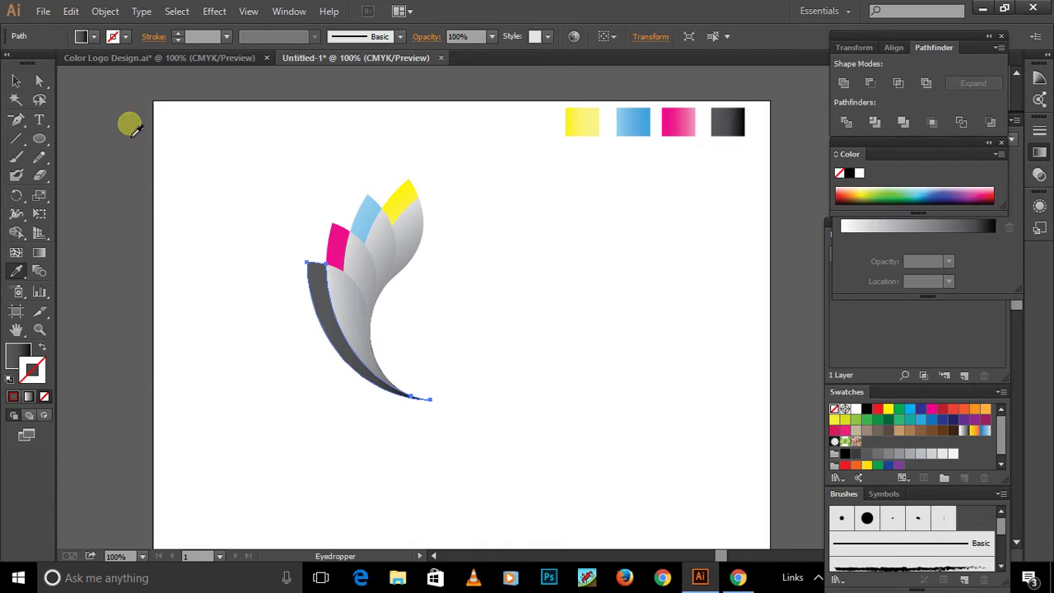
pyautogui.click(16, 82)
pyautogui.click(634, 323)
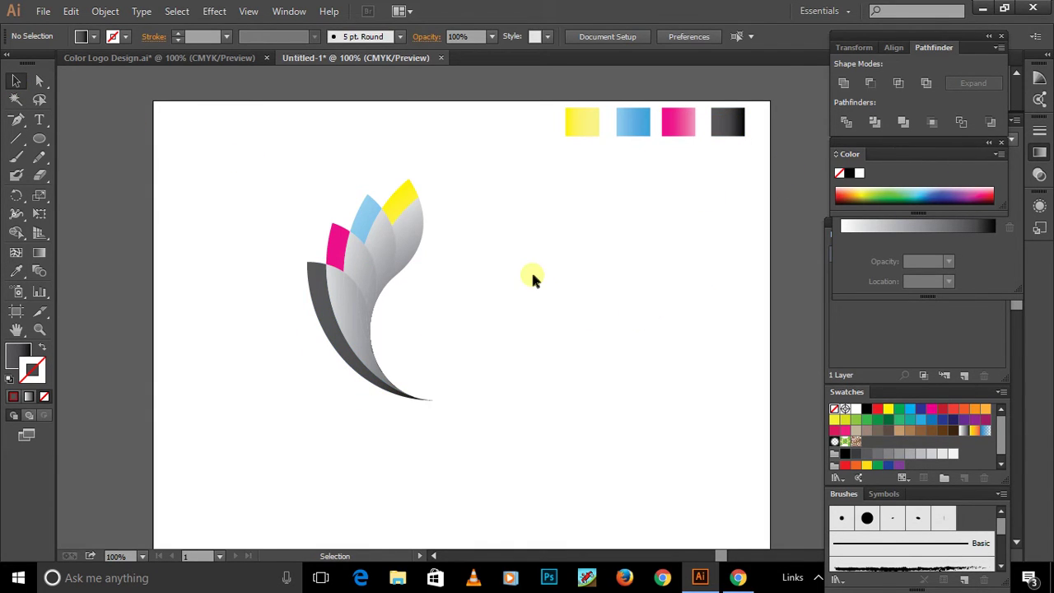
# Give the next outer petal a dark grey (#3A3A3A) fill converted to a gradient
pyautogui.click(339, 313)
pyautogui.click(16, 272)
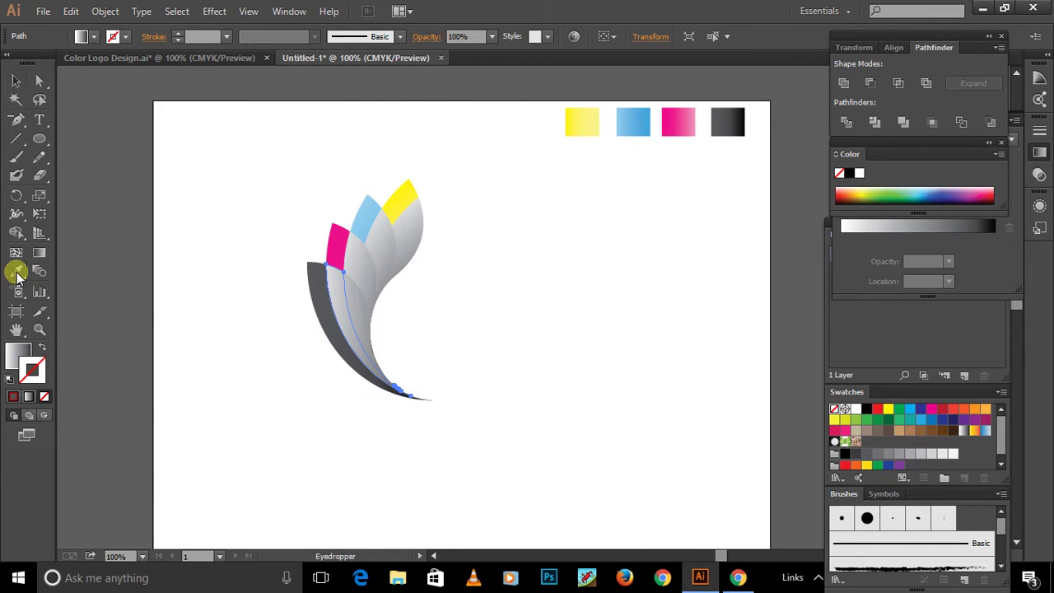
pyautogui.click(331, 320)
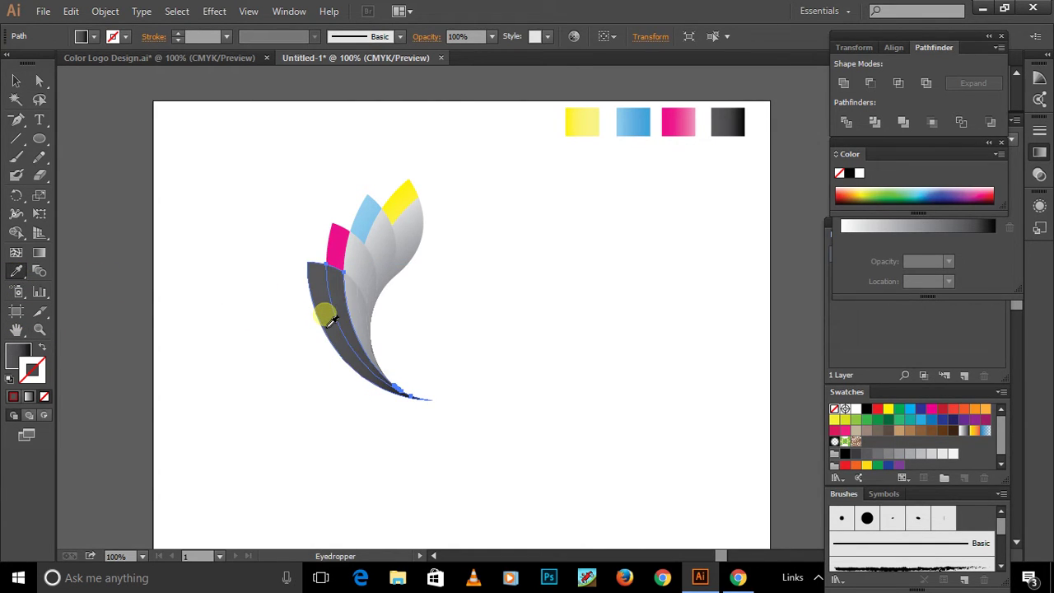
pyautogui.doubleClick(18, 356)
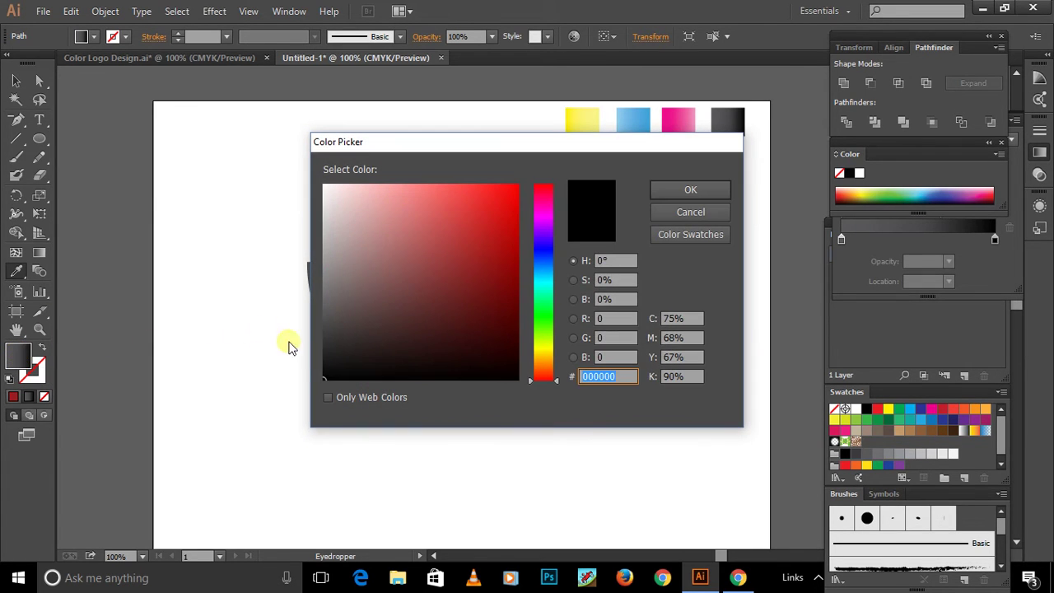
pyautogui.moveTo(329, 335); pyautogui.dragTo(328, 338)
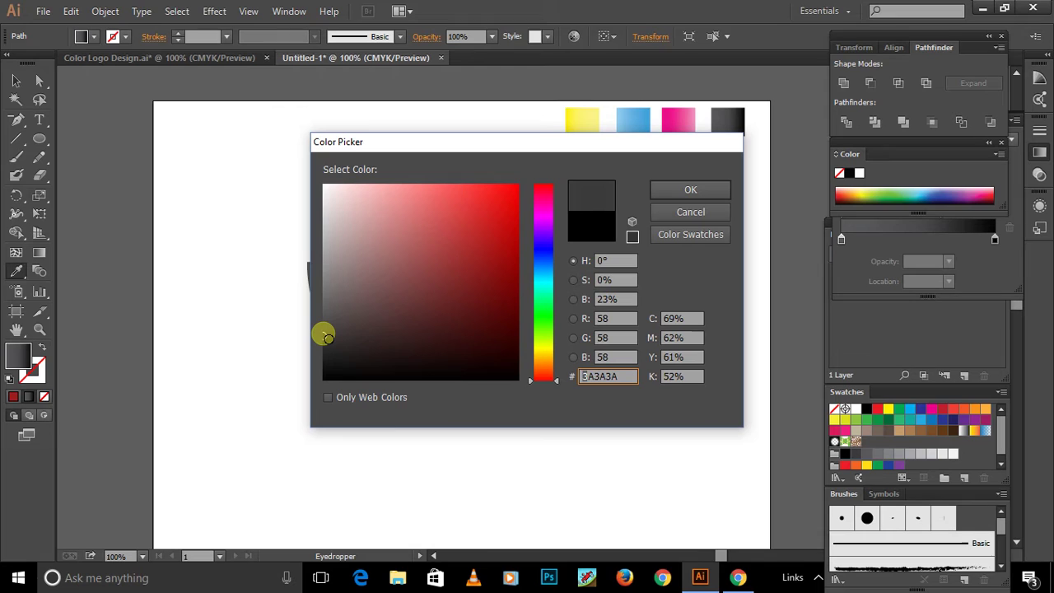
pyautogui.click(669, 191)
pyautogui.click(37, 384)
pyautogui.click(31, 397)
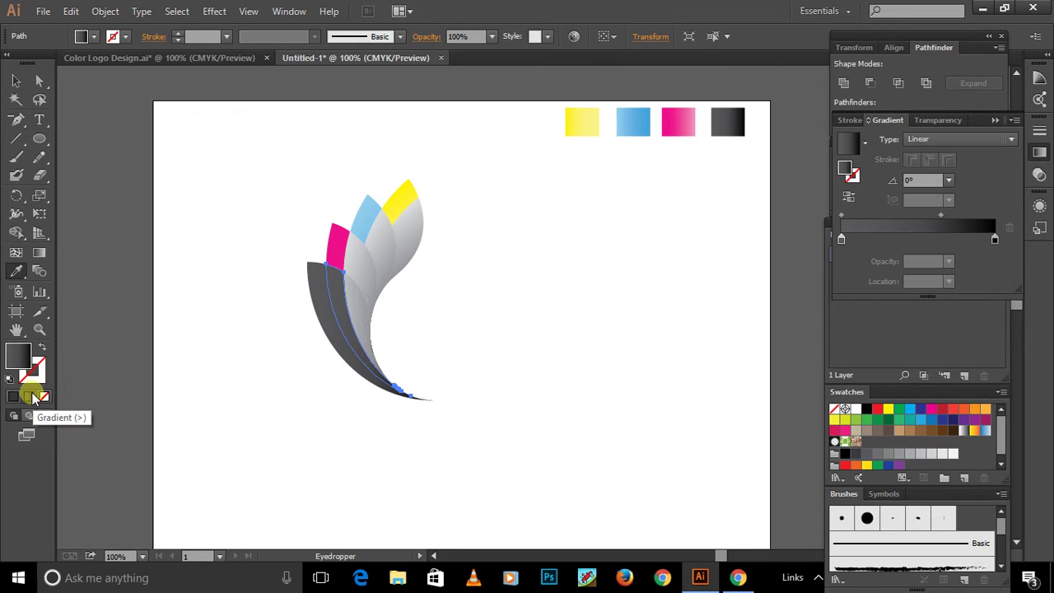
pyautogui.click(16, 81)
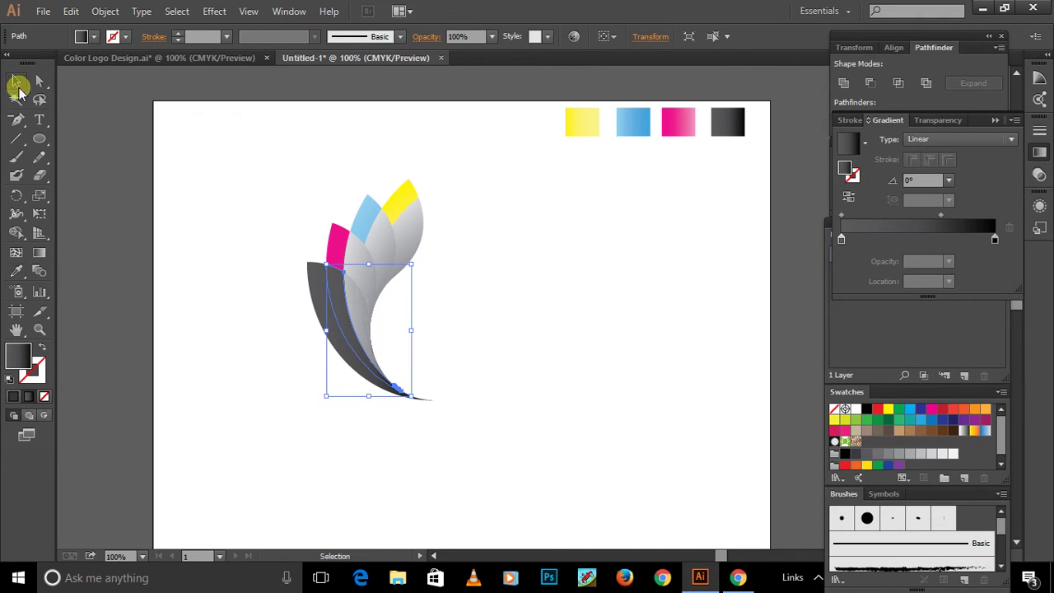
pyautogui.click(203, 328)
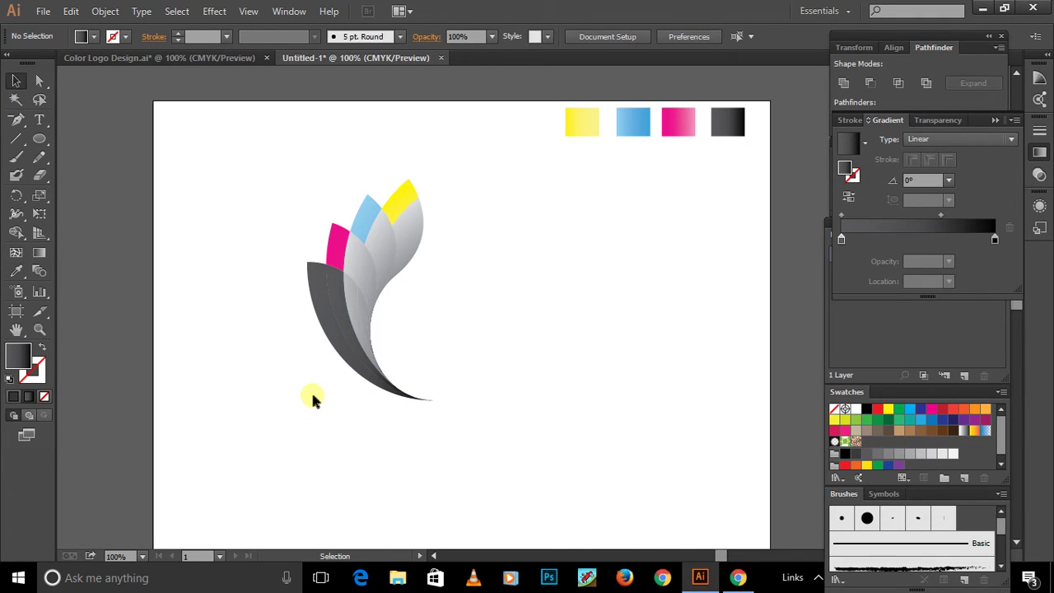
# Fill the third petal with #777777 grey and convert it to a gradient
pyautogui.click(344, 313)
pyautogui.click(546, 371)
pyautogui.click(353, 308)
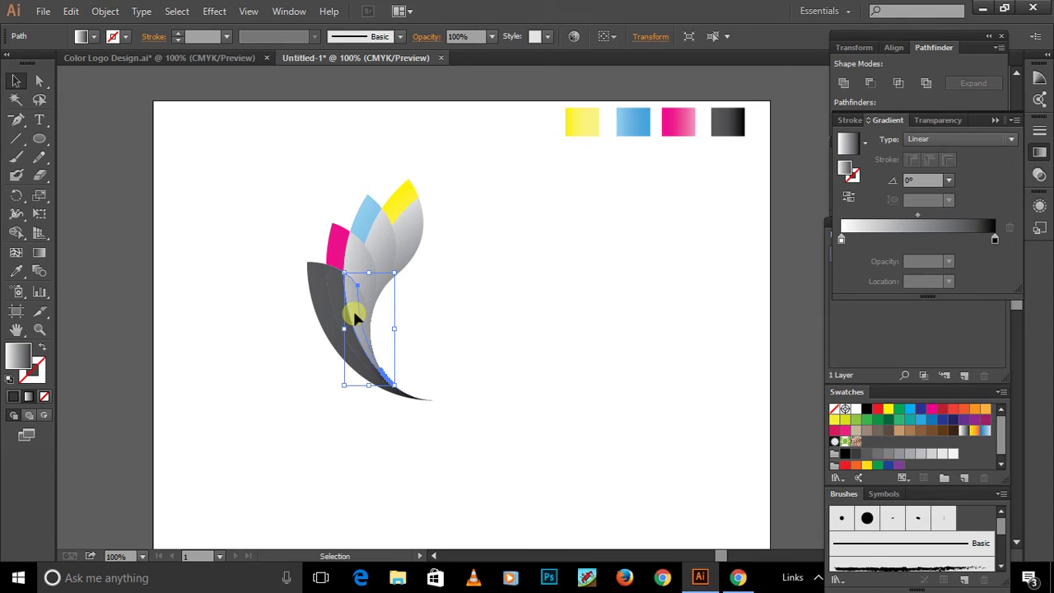
pyautogui.doubleClick(14, 358)
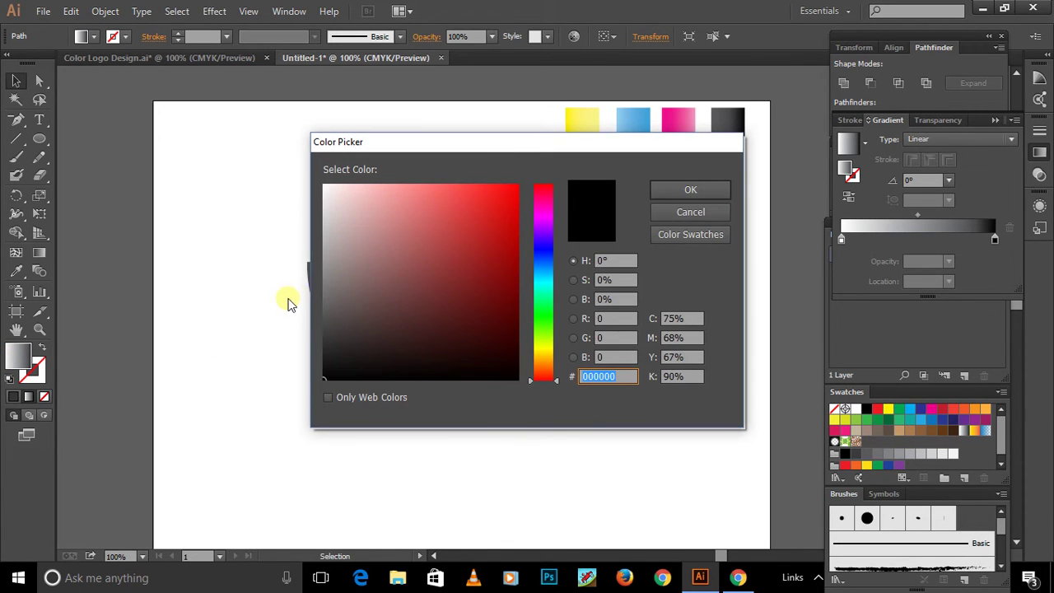
pyautogui.write('777777')
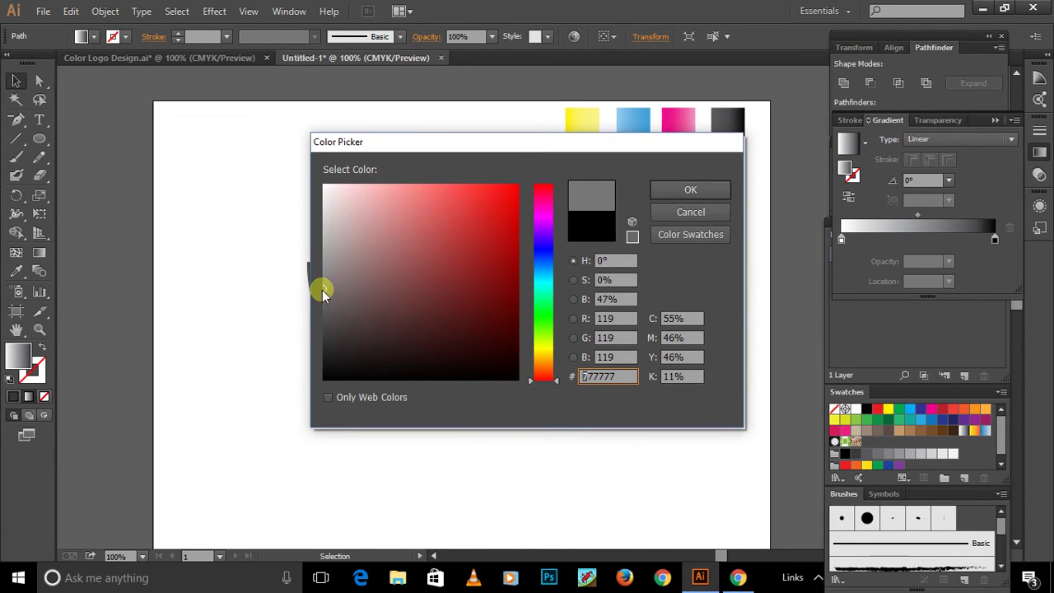
pyautogui.click(690, 190)
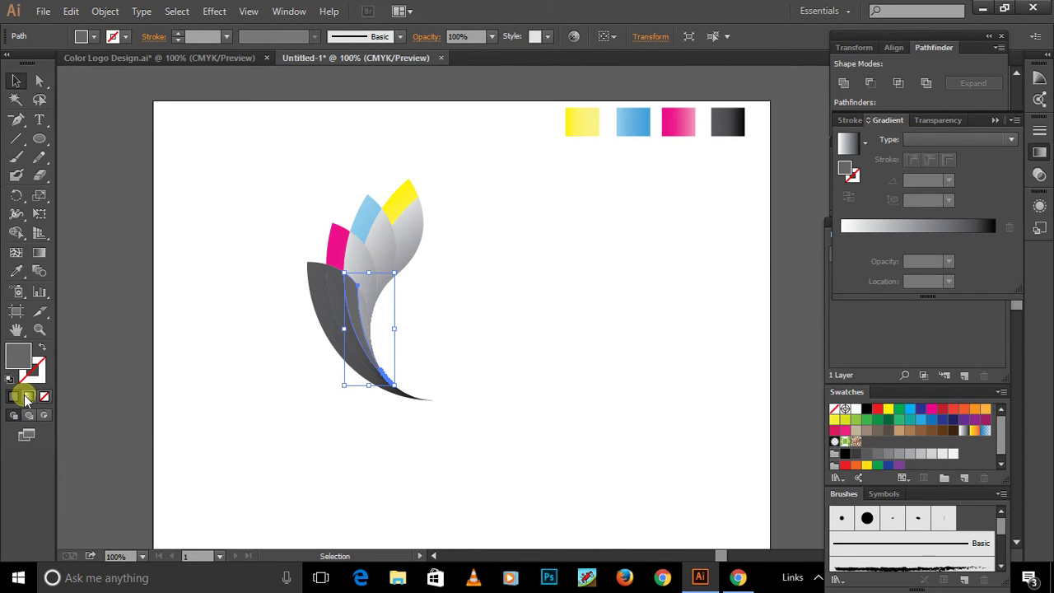
pyautogui.click(28, 397)
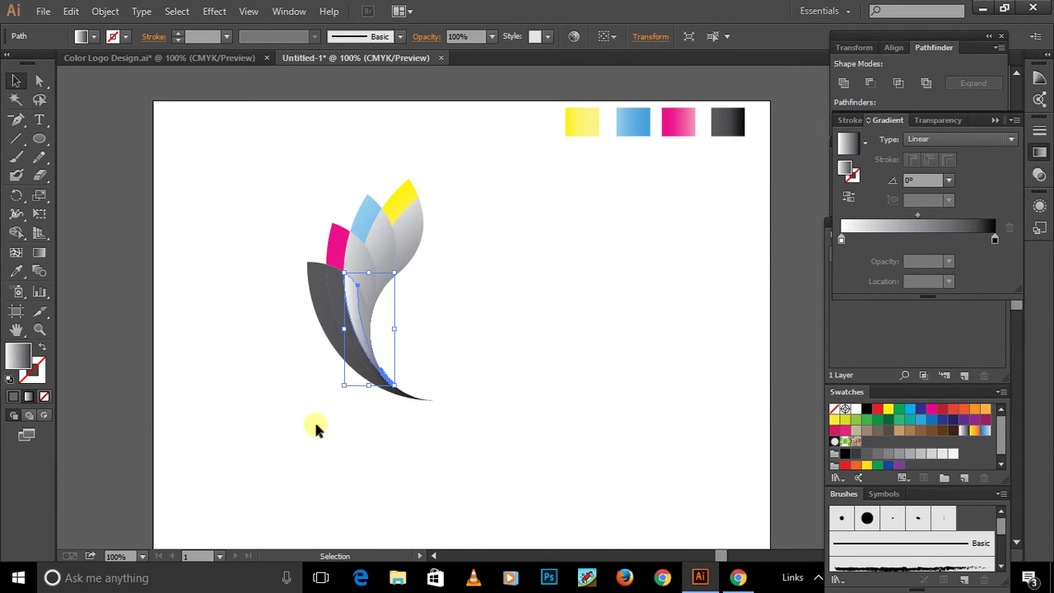
# Set the third petal's left gradient stop to a lighter grey swatch
pyautogui.doubleClick(842, 241)
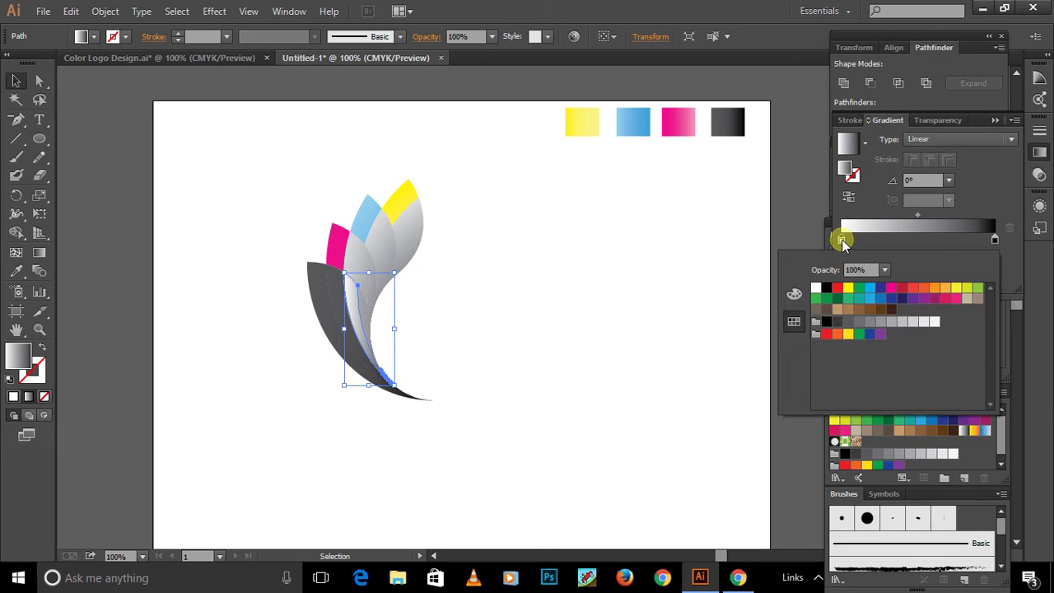
pyautogui.click(837, 322)
pyautogui.click(860, 322)
pyautogui.click(859, 321)
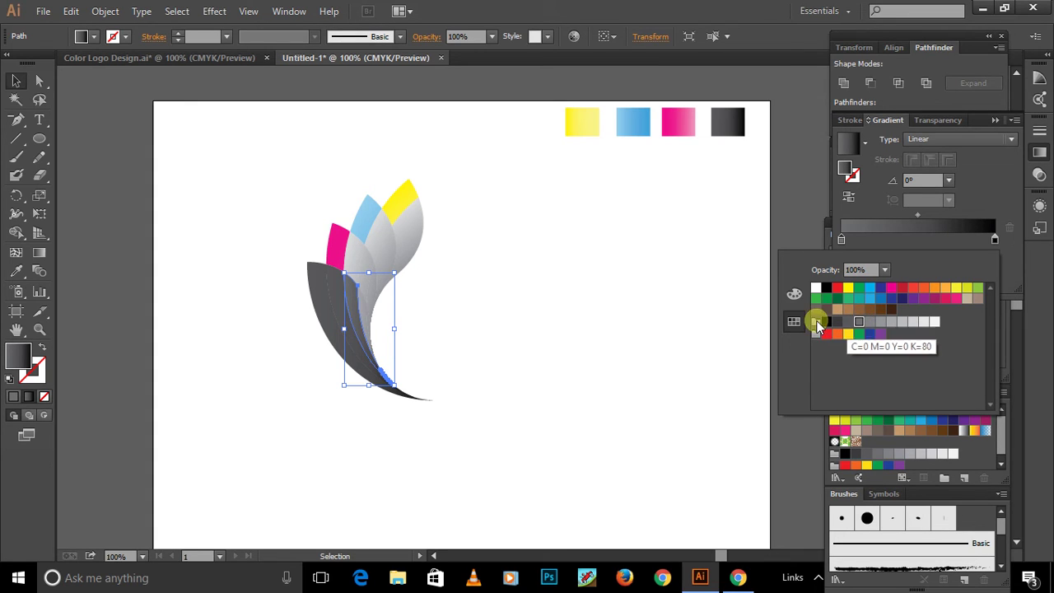
pyautogui.click(870, 322)
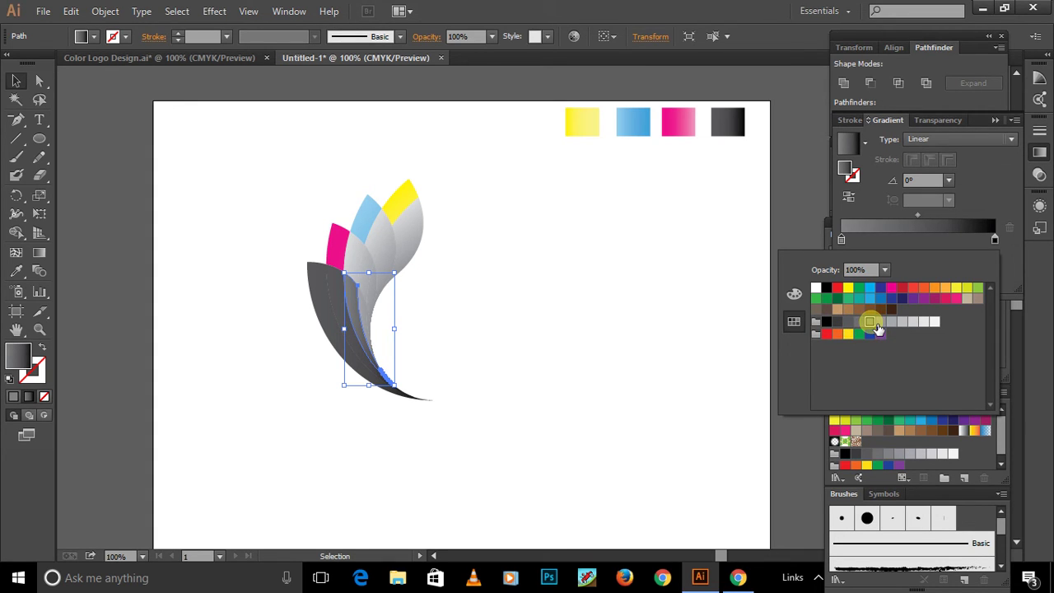
# Lighten the larger dark petal's left gradient stop to mid grey
pyautogui.click(339, 302)
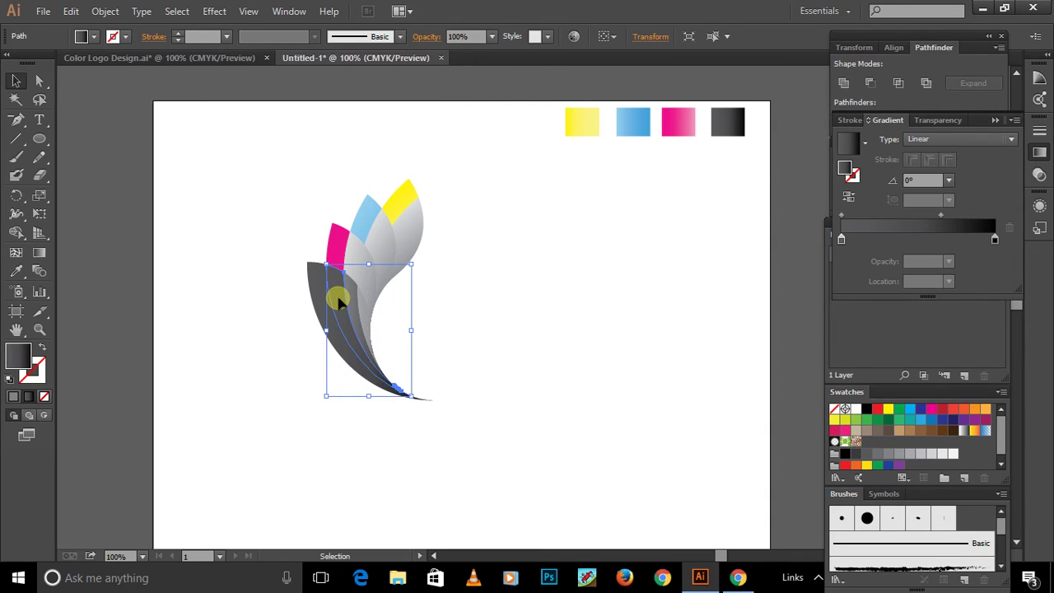
pyautogui.click(842, 242)
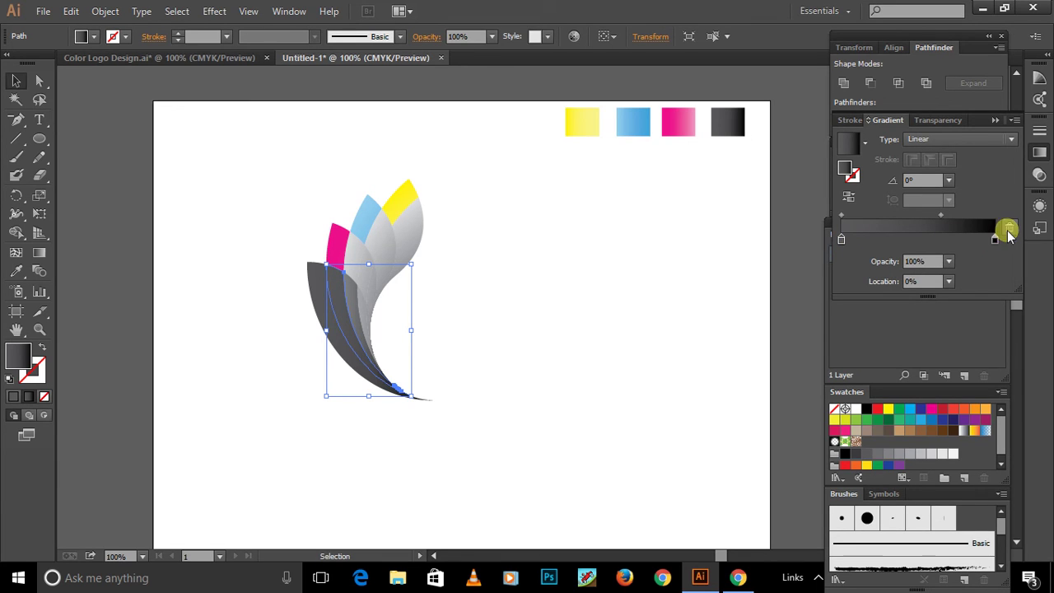
pyautogui.doubleClick(841, 242)
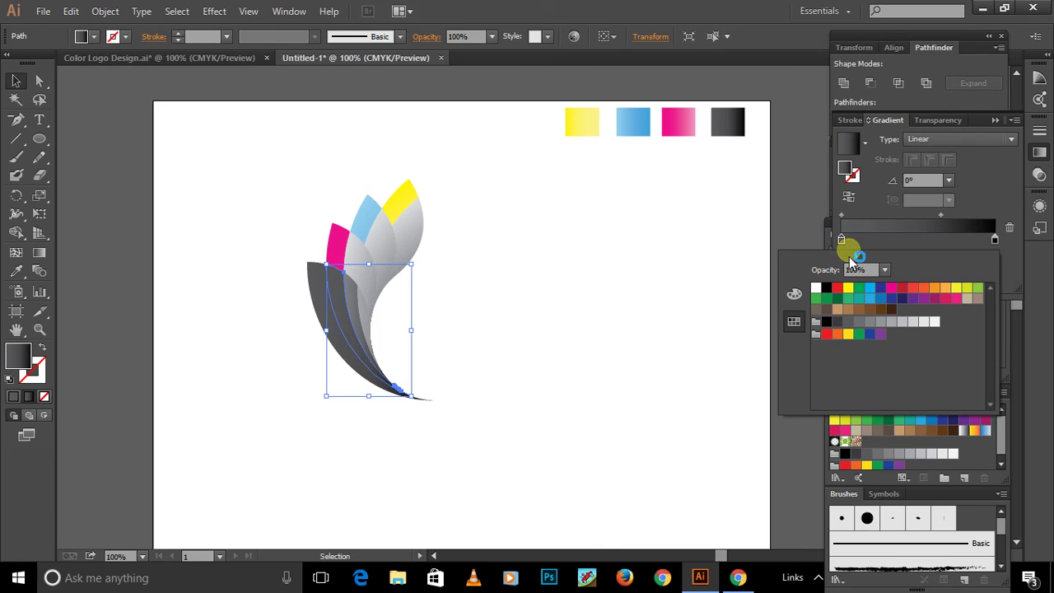
pyautogui.click(843, 241)
pyautogui.doubleClick(843, 241)
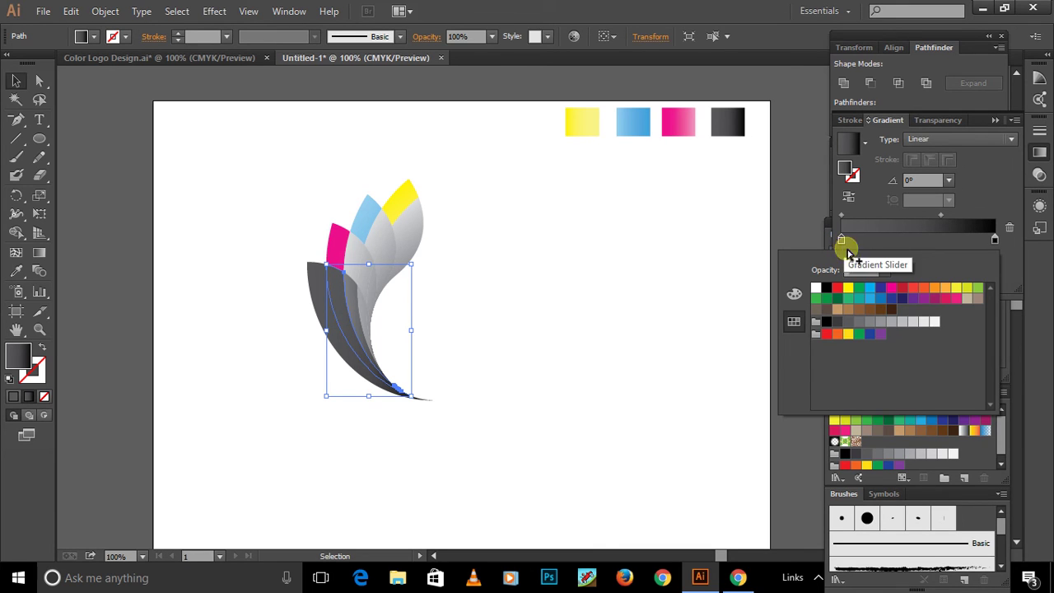
pyautogui.click(859, 322)
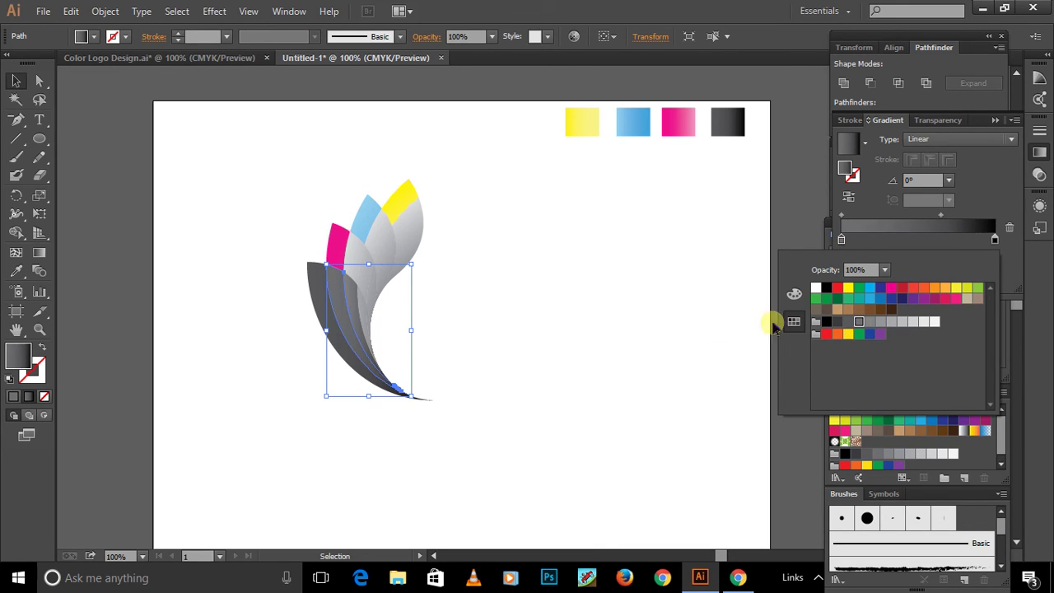
pyautogui.click(656, 333)
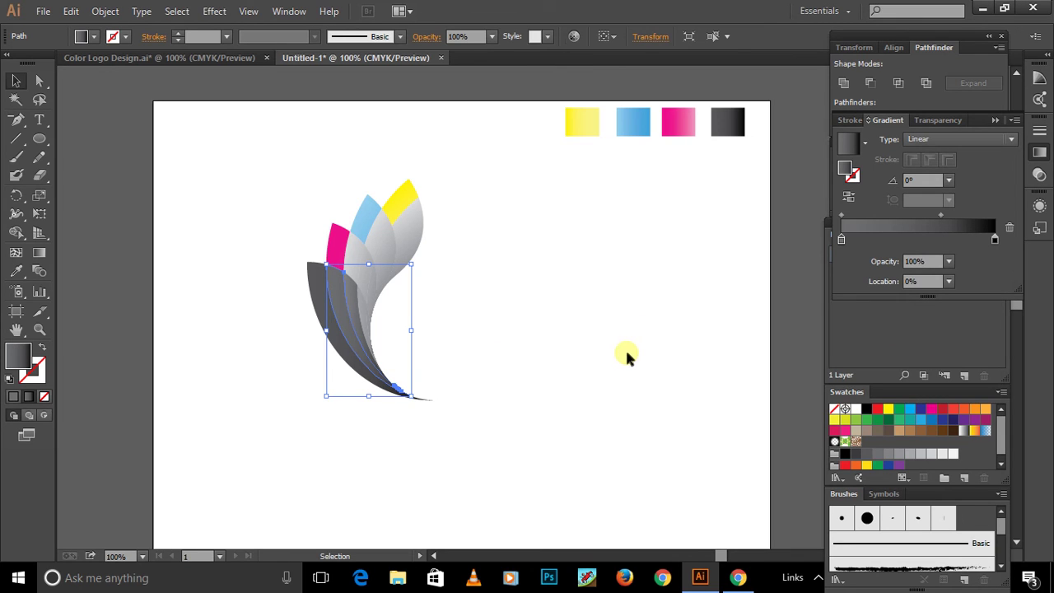
pyautogui.click(626, 354)
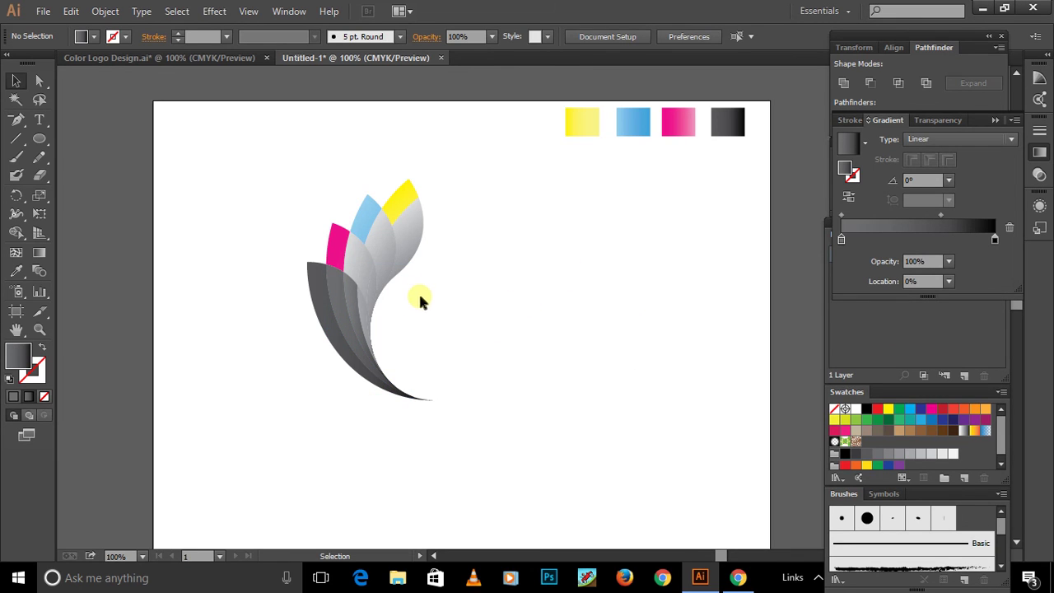
# Select the narrow inner petal near the base and edit its left gradient stop colour
pyautogui.scroll(1, 376, 324)
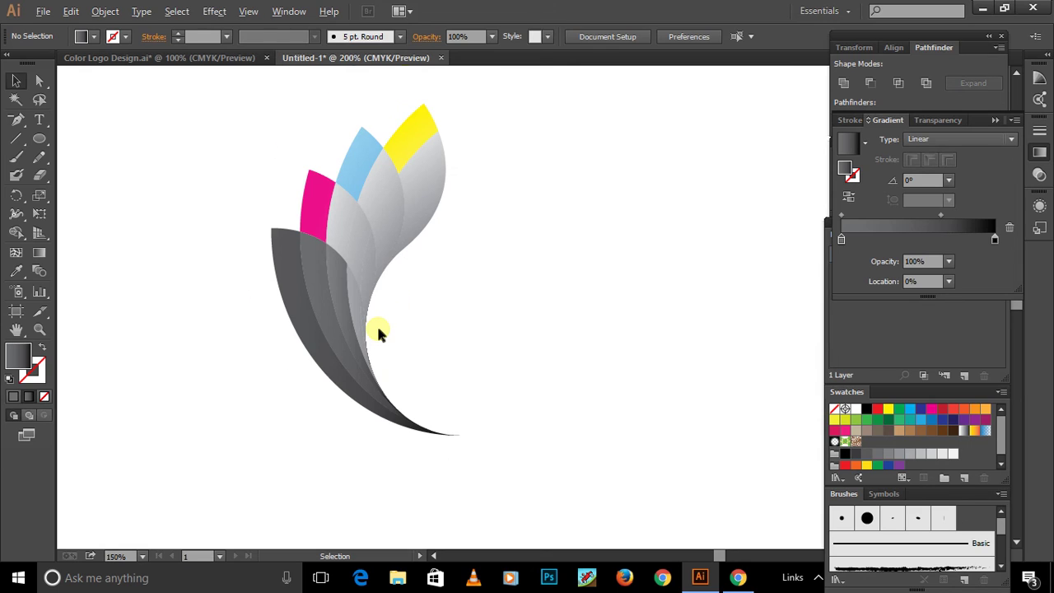
pyautogui.scroll(1, 376, 323)
pyautogui.click(344, 291)
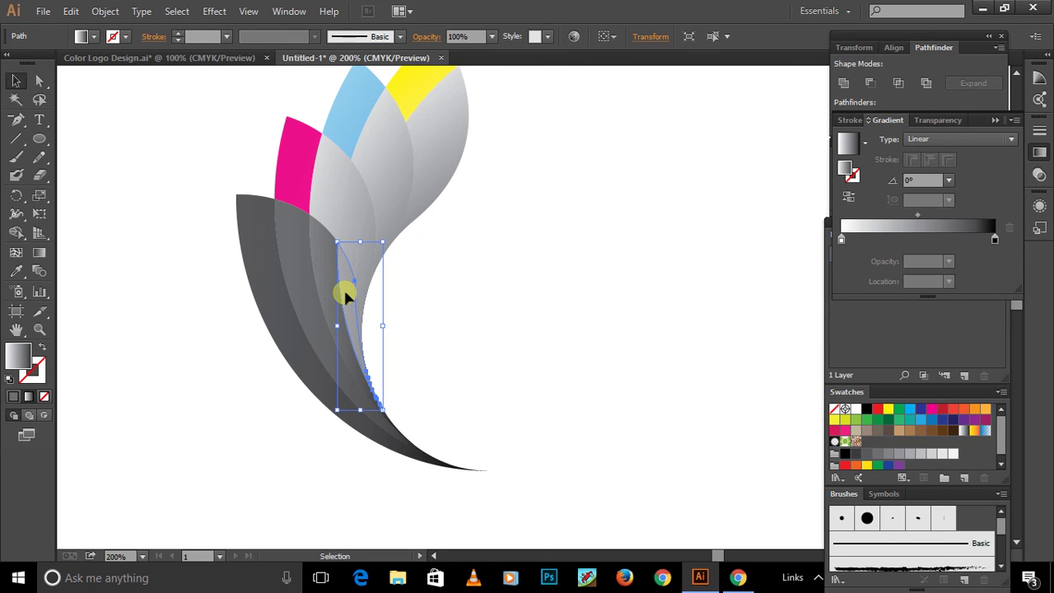
pyautogui.doubleClick(841, 240)
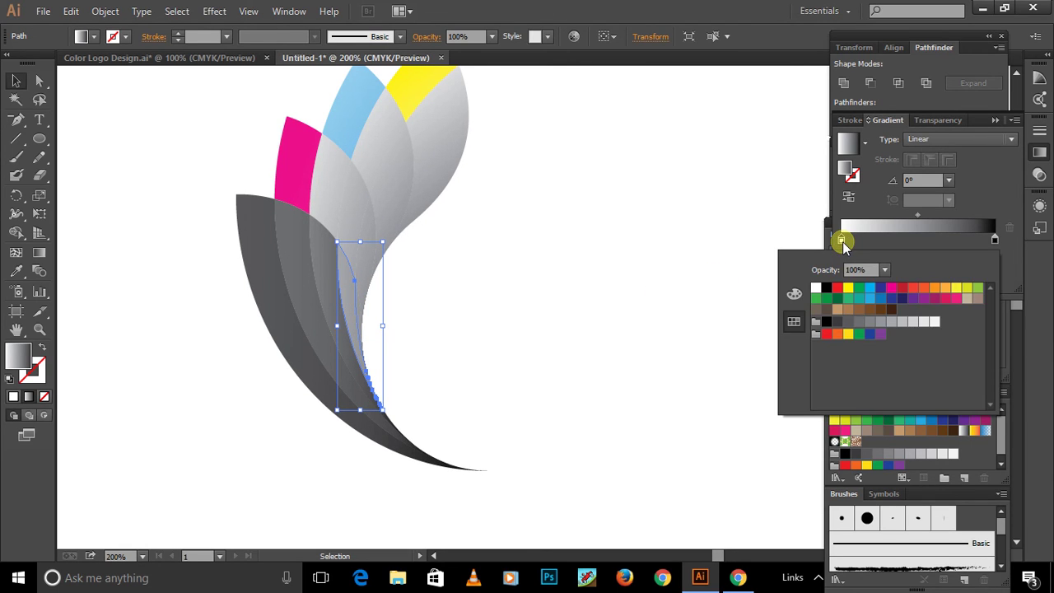